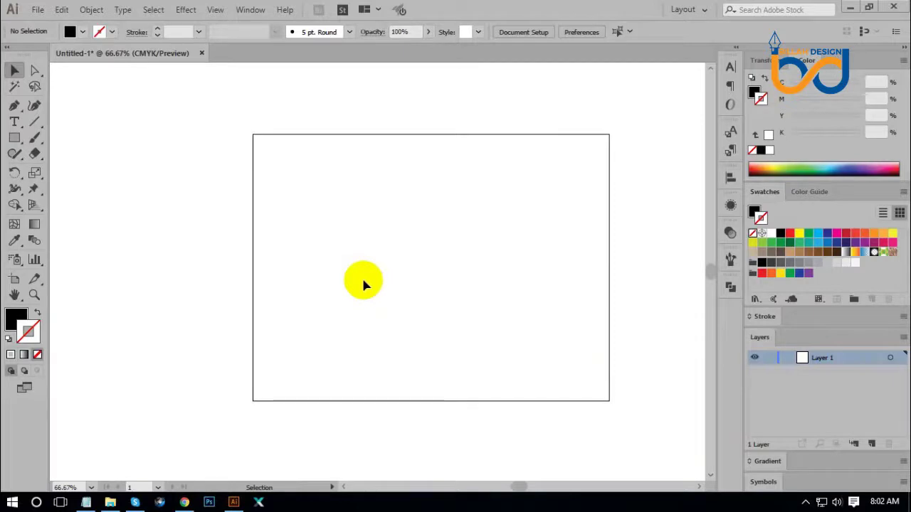
Draw an arched curve with the Pen tool on the upper artboard and give it a black stroke with no fill.
key("space")
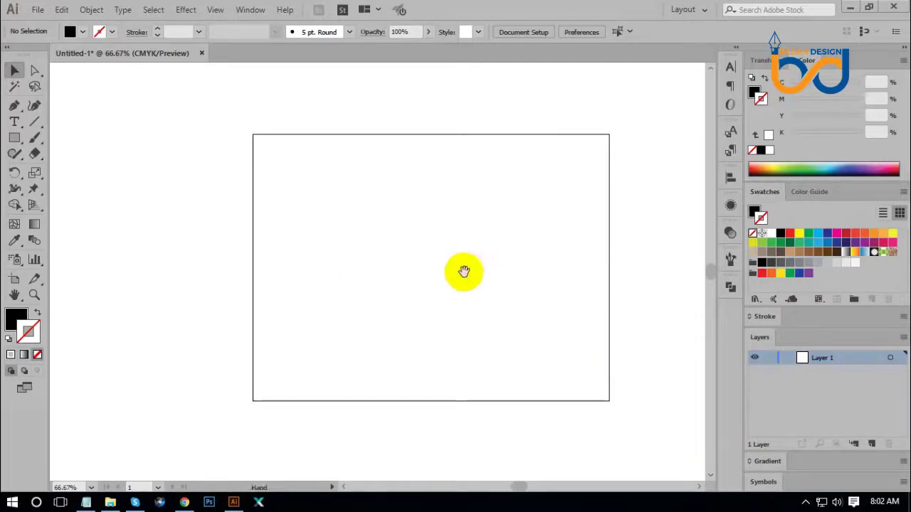
left_click_drag(486, 273, 453, 278)
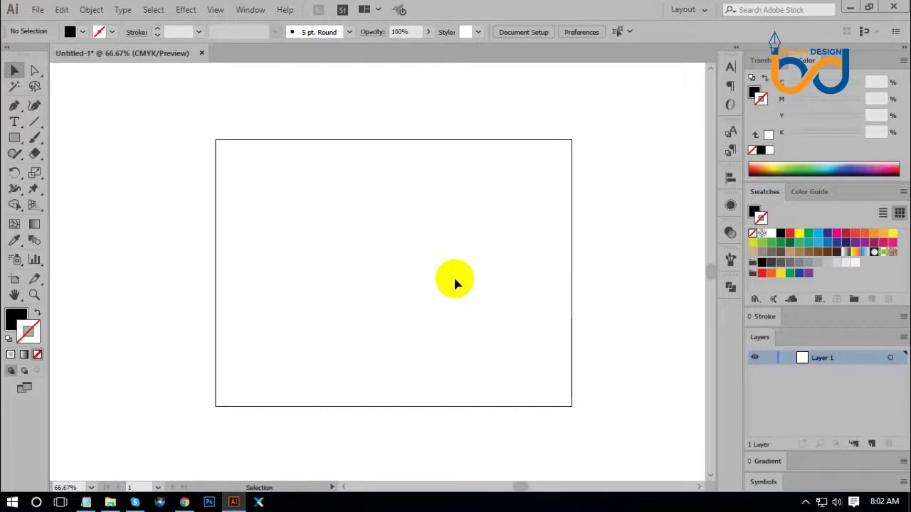
key("ctrl+1")
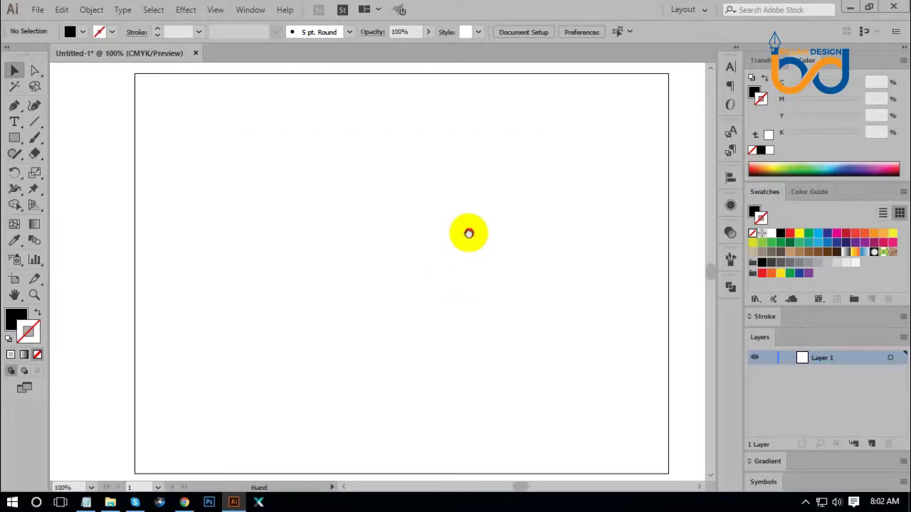
left_click_drag(468, 234, 463, 237)
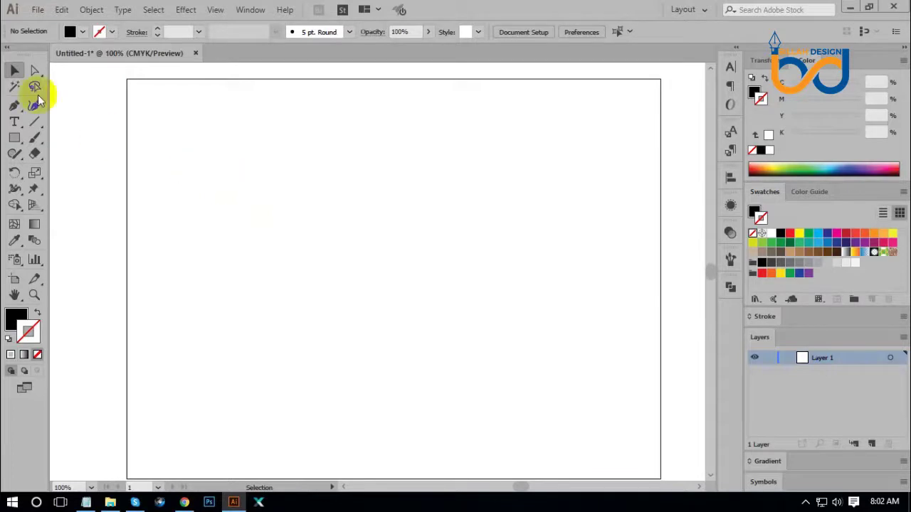
left_click(14, 107)
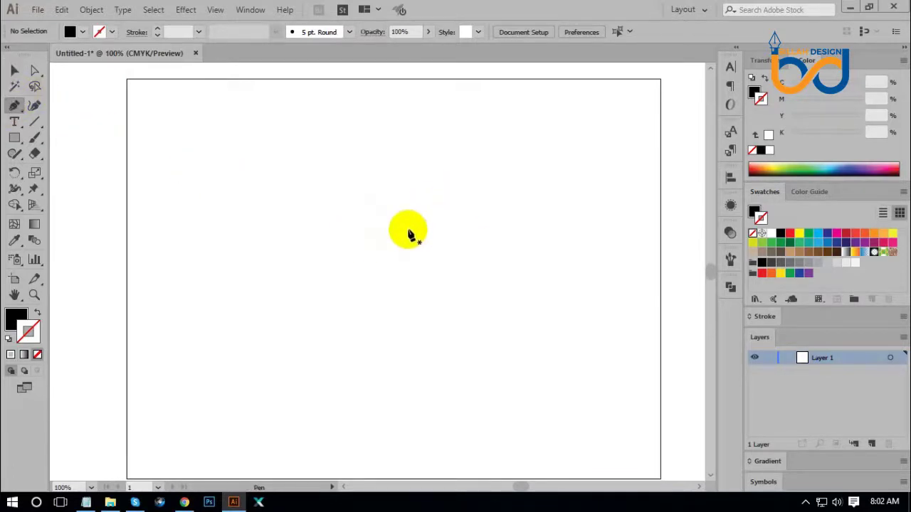
left_click(449, 179)
left_click_drag(351, 235, 329, 314)
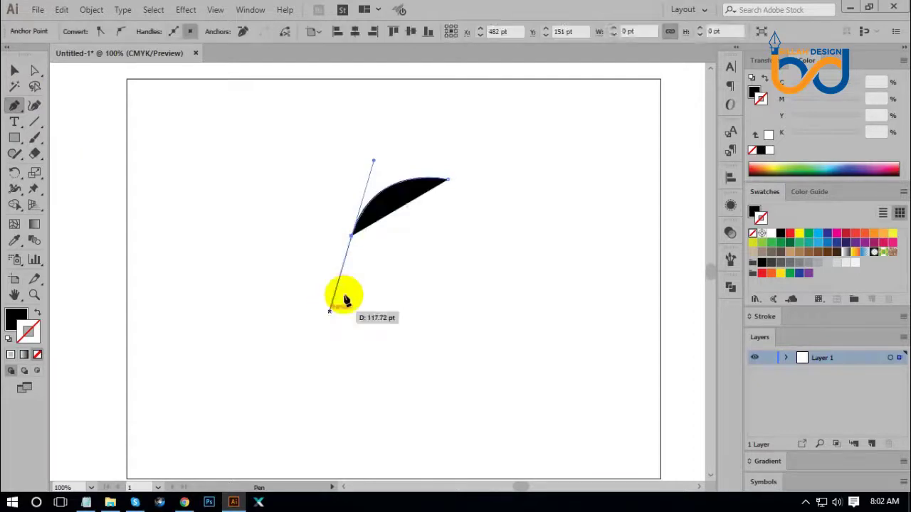
left_click(351, 235)
left_click(37, 315)
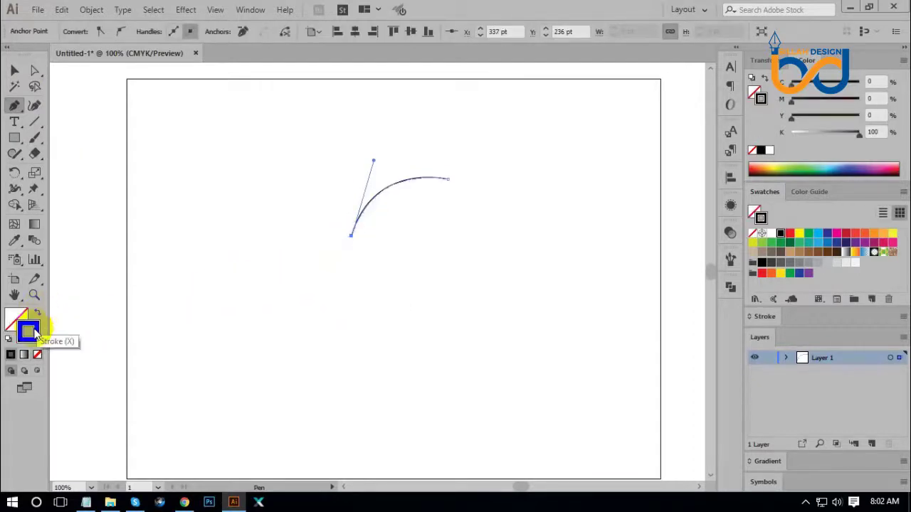
Continue the path from the curve's lower end with a jagged four-notch lower edge and close it at the starting tip.
key("ctrl+plus")
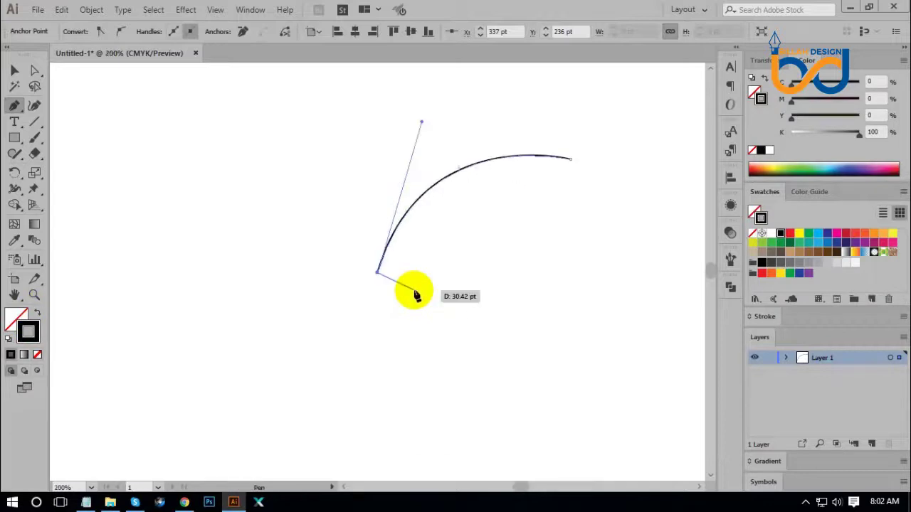
left_click_drag(451, 287, 397, 286)
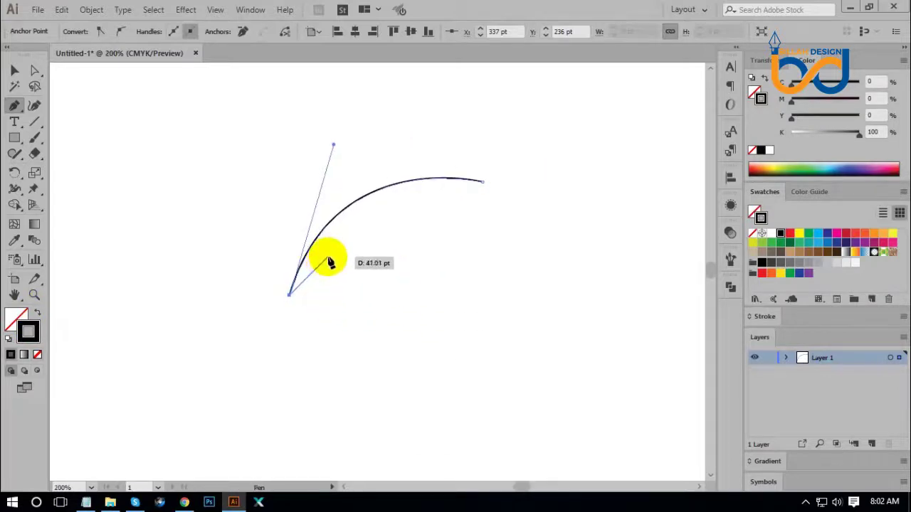
left_click_drag(330, 262, 327, 264)
left_click_drag(341, 231, 359, 274)
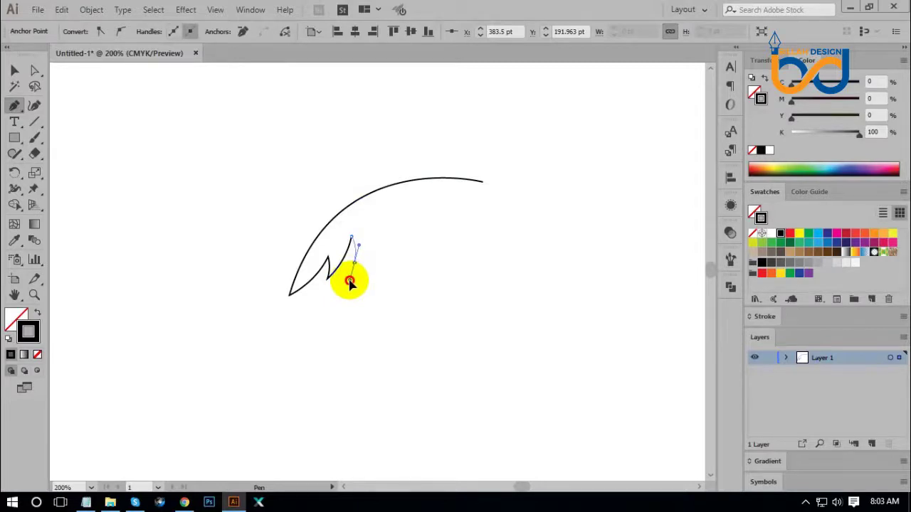
left_click_drag(350, 283, 400, 244)
left_click(388, 249)
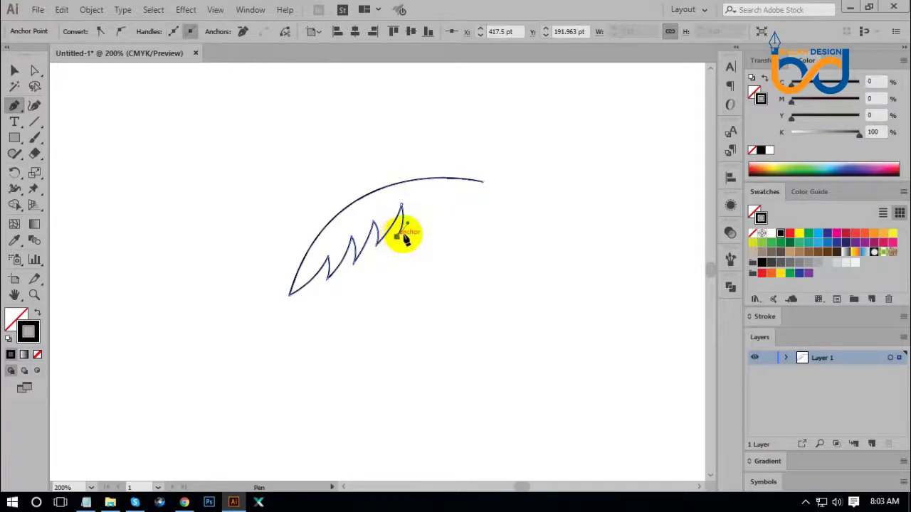
left_click_drag(484, 182, 531, 186)
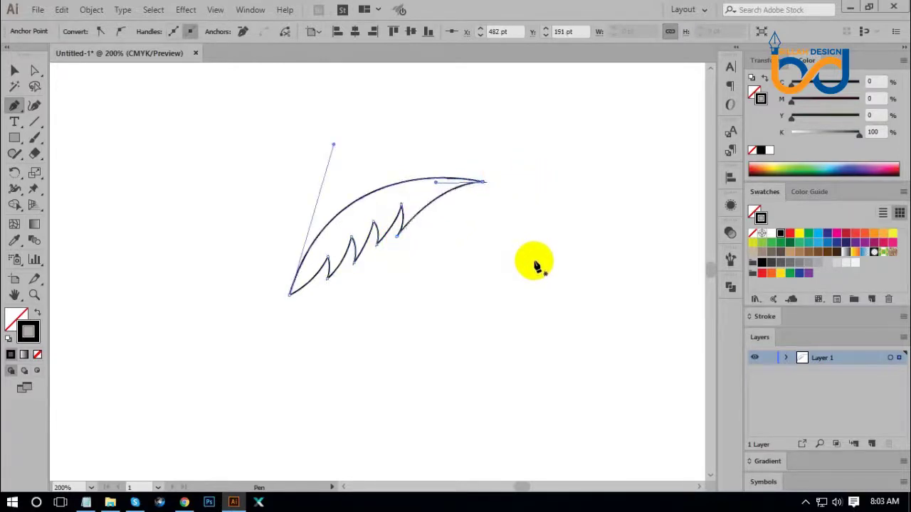
Reshape the first two notches nearest the wing shape's lower end by moving their peak and valley anchor points.
left_click(34, 70)
left_click(392, 325)
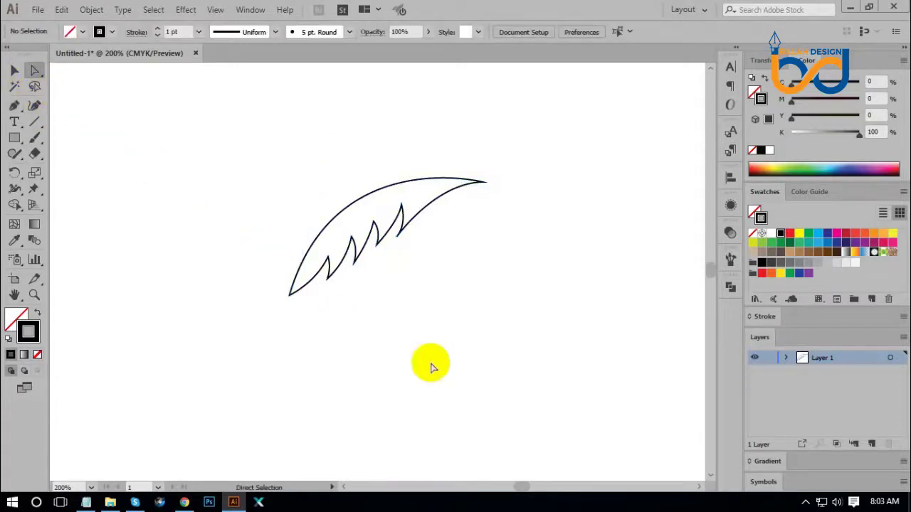
key("ctrl+plus")
left_click_drag(386, 301, 409, 311)
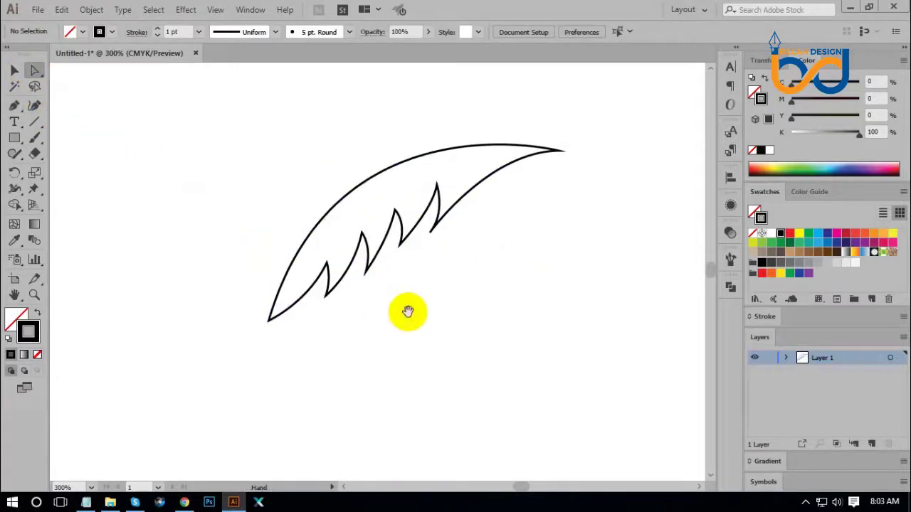
left_click_drag(330, 268, 325, 258)
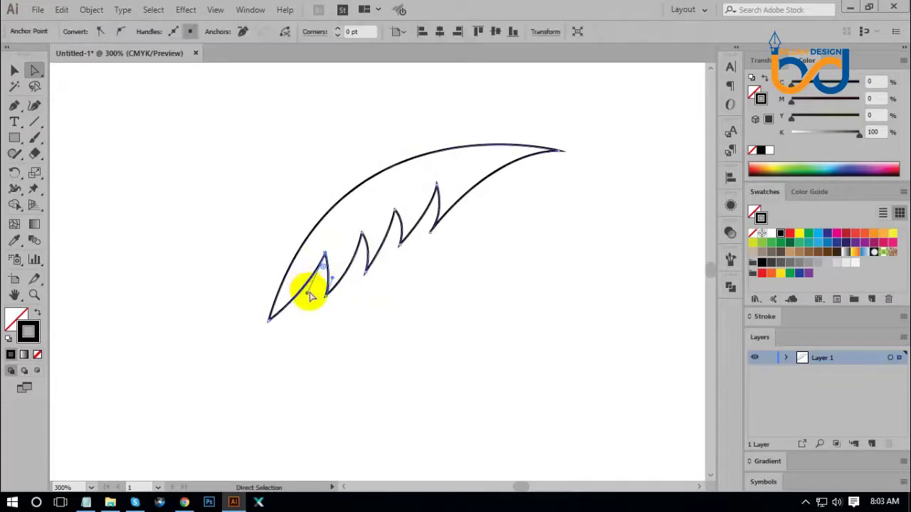
left_click(325, 305)
left_click_drag(328, 302, 321, 306)
left_click_drag(361, 235, 359, 283)
Move the peak and valley anchor points of the third notch to match the slant of the first two.
left_click(395, 220)
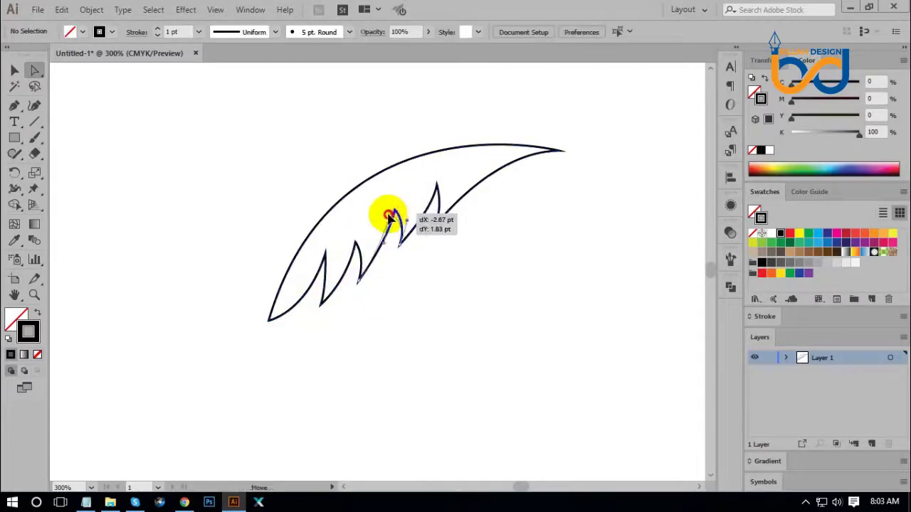
left_click(402, 245)
left_click_drag(401, 244, 391, 213)
left_click(403, 239)
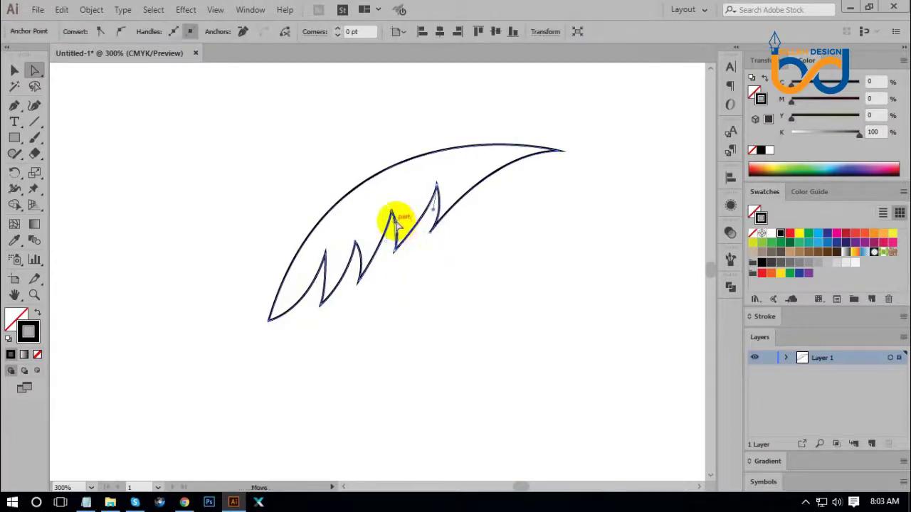
left_click(441, 275)
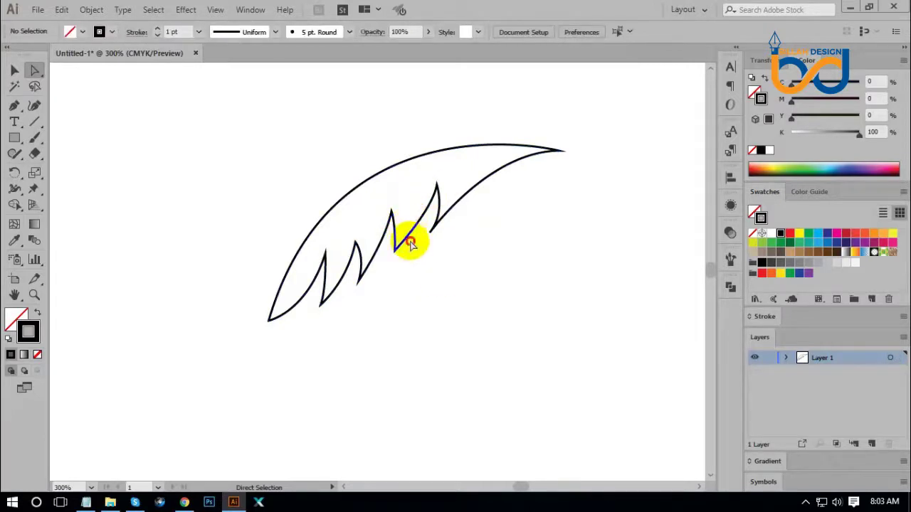
Raise the peak of the third notch slightly and refine the curve of its adjoining edges.
left_click(394, 211)
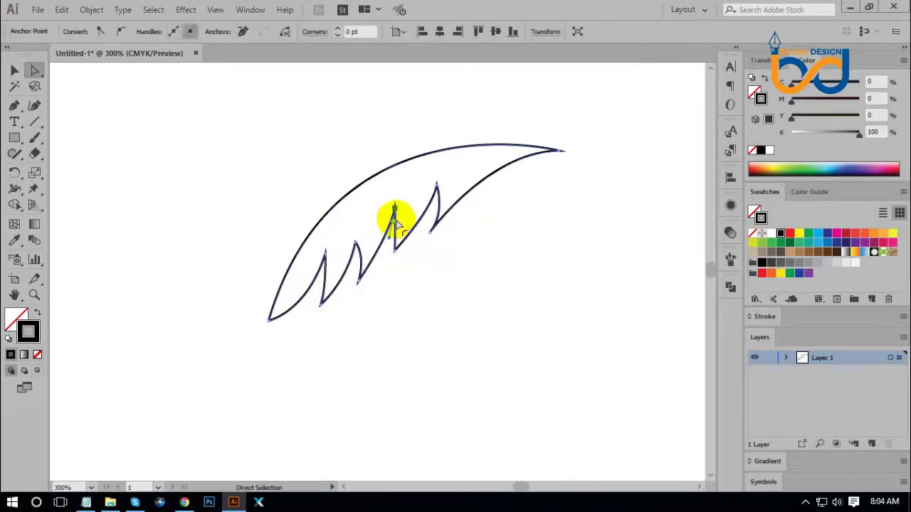
left_click_drag(396, 220, 403, 216)
key("ctrl+z")
left_click(448, 295)
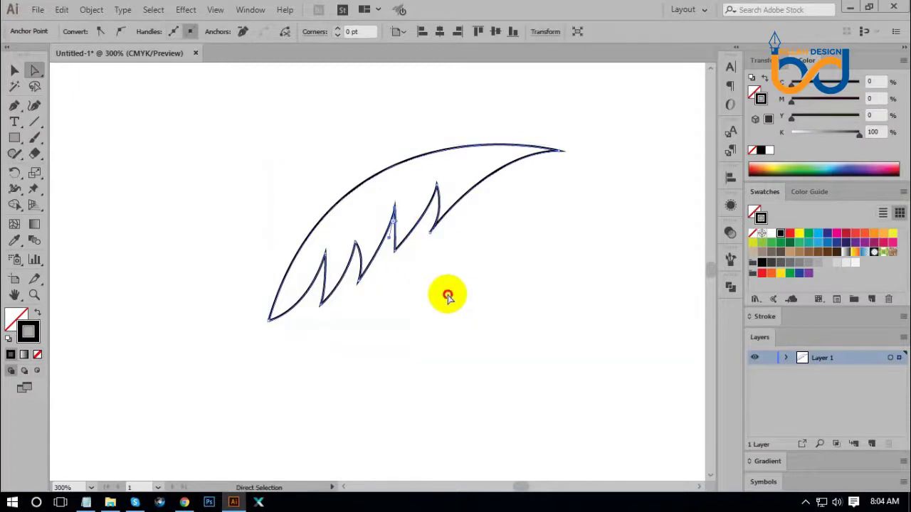
left_click(398, 241)
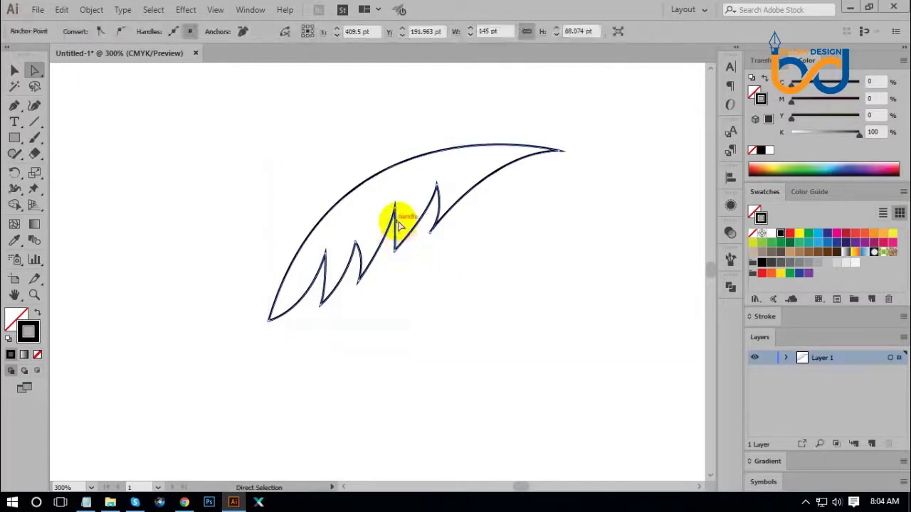
left_click(401, 225)
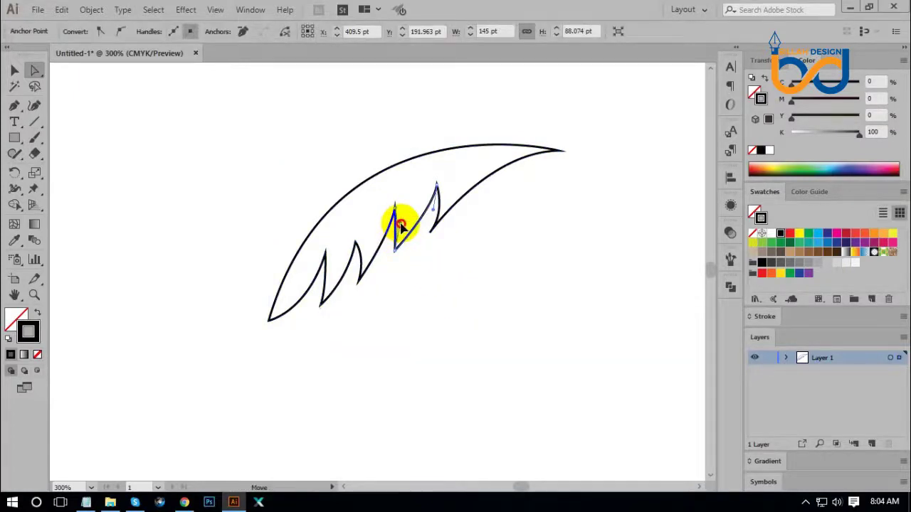
left_click(435, 304)
Adjust the curve handle of the lower edge near the wing's upper tip for a deeper bend into the point.
left_click(459, 207)
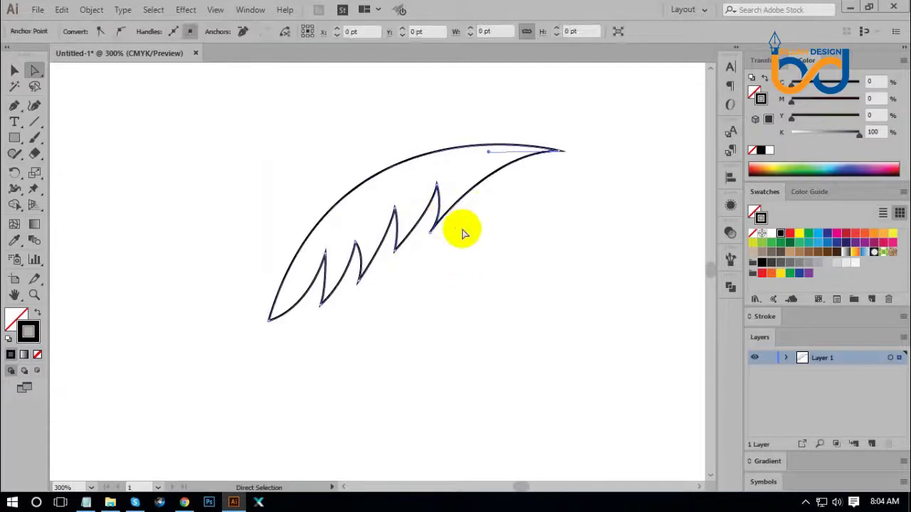
left_click(470, 191)
left_click_drag(488, 158, 480, 151)
left_click(506, 286)
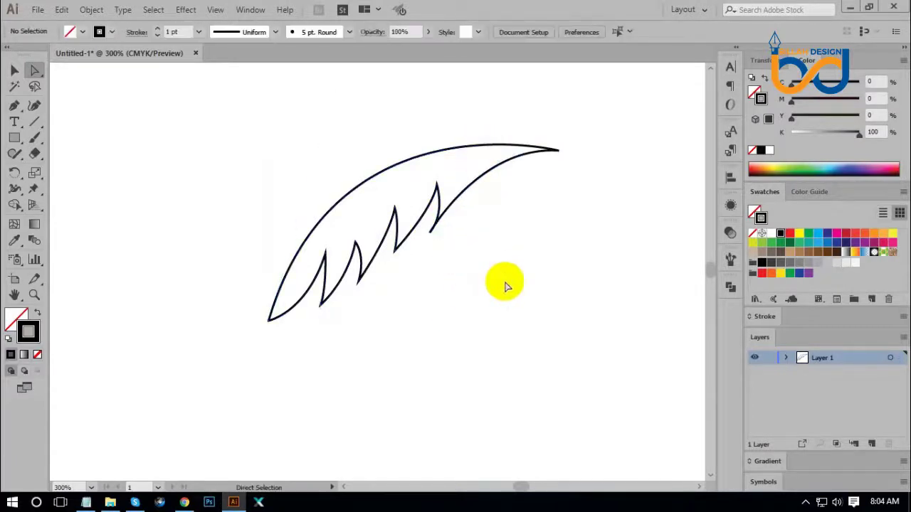
key("ctrl+minus")
key("ctrl+minus")
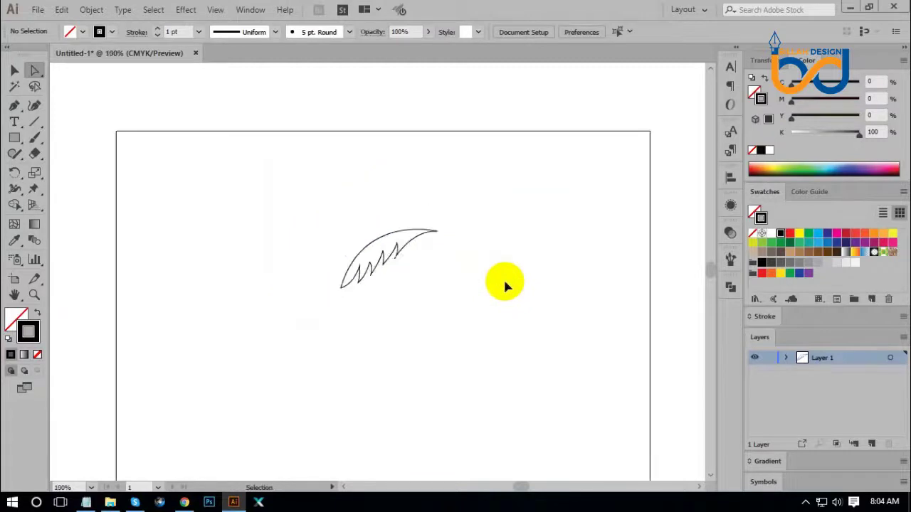
key("ctrl+plus")
key("ctrl+plus")
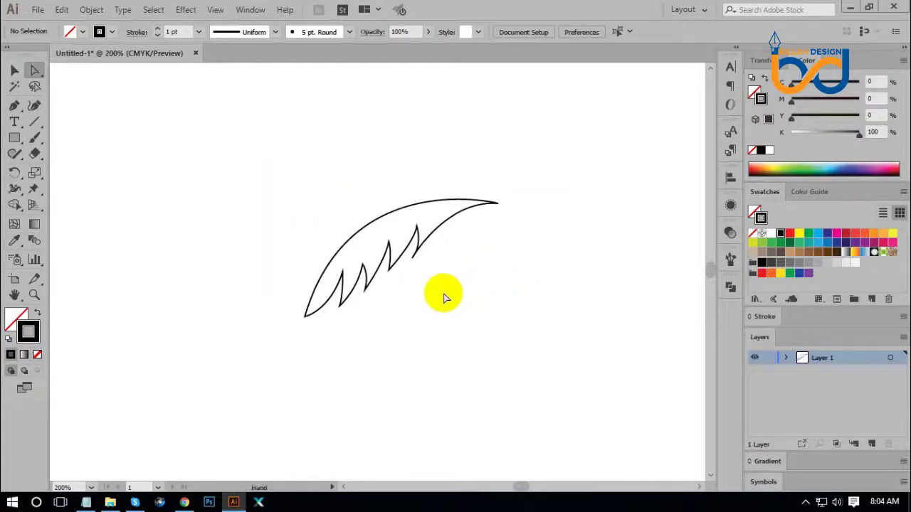
Swap the wing path's colors so it has a solid black fill and no stroke.
left_click(15, 70)
left_click(384, 279)
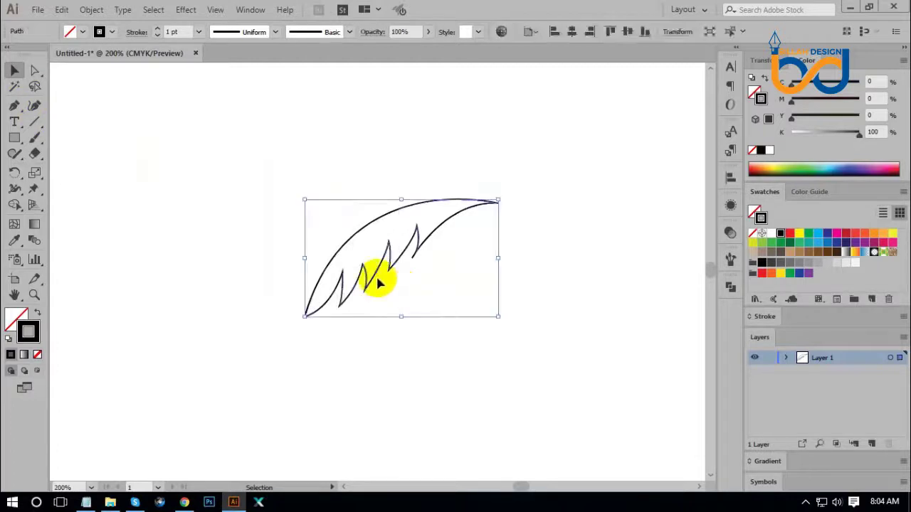
left_click(37, 312)
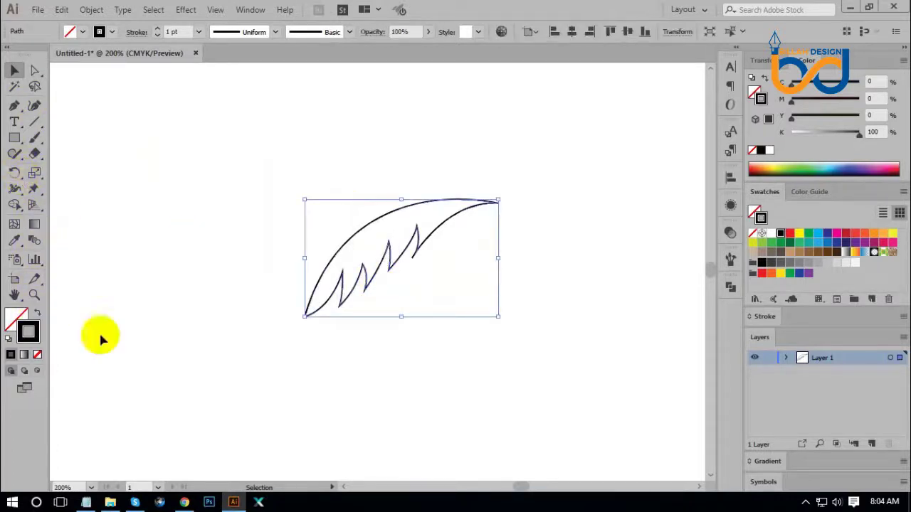
left_click(397, 331)
key("ctrl+minus")
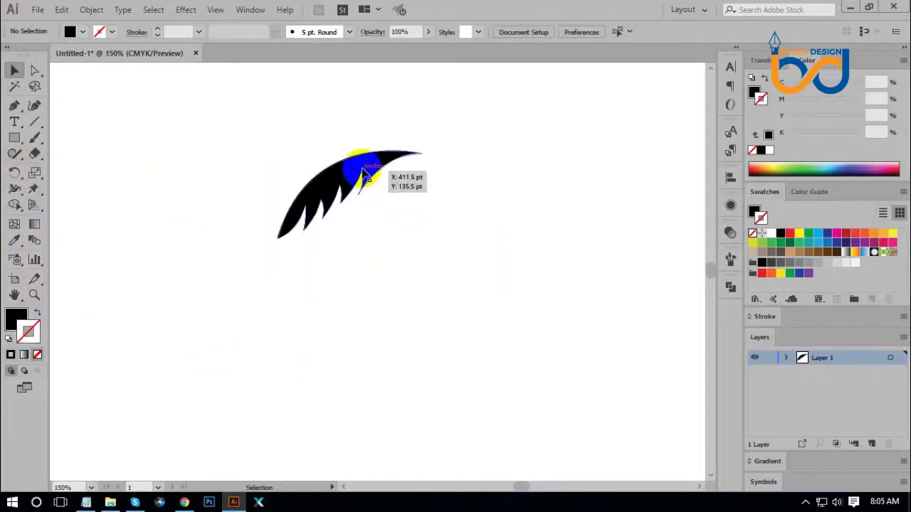
Move the black wing shape down slightly and rotate it clockwise until it lies almost horizontal.
left_click_drag(365, 159, 378, 238)
left_click(406, 299)
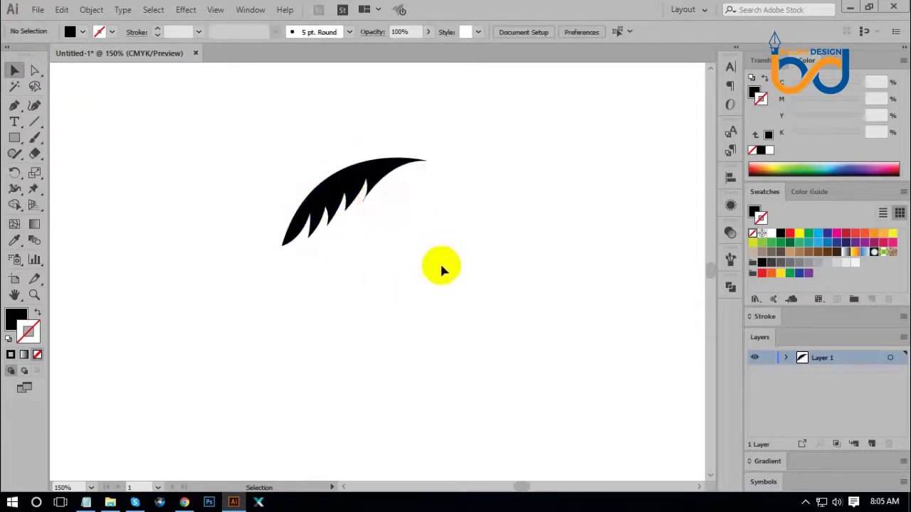
key("ctrl+minus")
key("ctrl+minus")
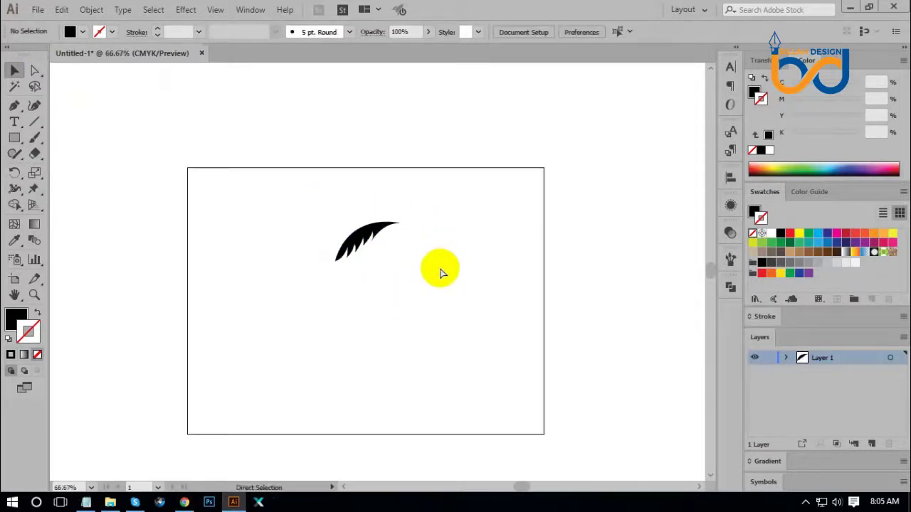
key("ctrl+plus")
left_click_drag(403, 255, 402, 231)
left_click_drag(393, 176, 433, 303)
left_click(412, 207)
left_click(411, 204)
left_click(435, 301)
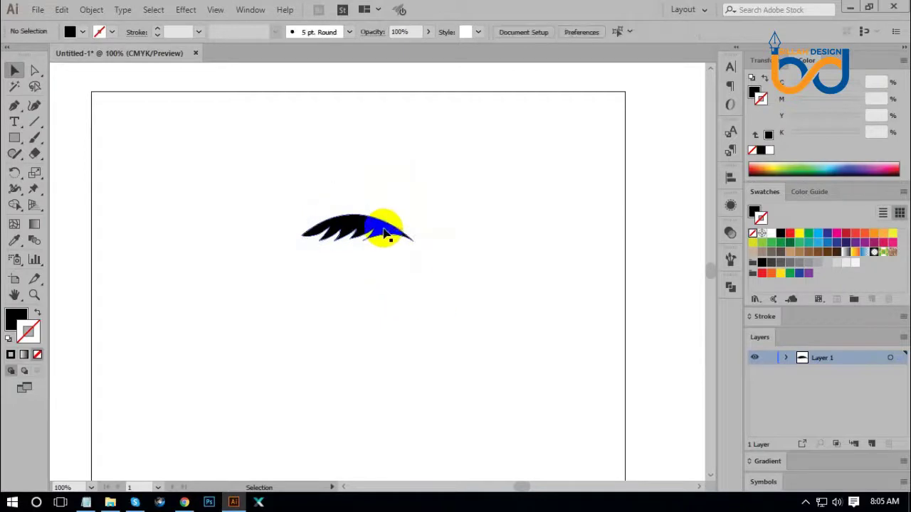
Scale the horizontal wing shape down slightly and reposition it on the artboard.
left_click_drag(387, 219, 394, 211)
left_click_drag(323, 204, 335, 203)
left_click(467, 310)
key("ctrl+plus")
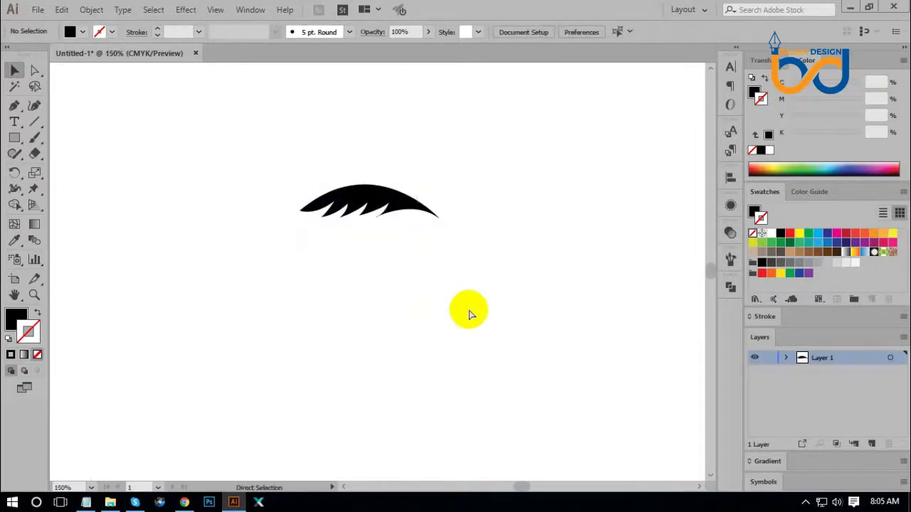
Place a slightly smaller, counterclockwise-rotated copy of the wing shape below the original, with their right tips meeting.
left_click_drag(388, 227, 421, 247)
left_click_drag(299, 277, 311, 273)
left_click(404, 327)
left_click_drag(396, 245, 434, 217)
left_click(467, 270)
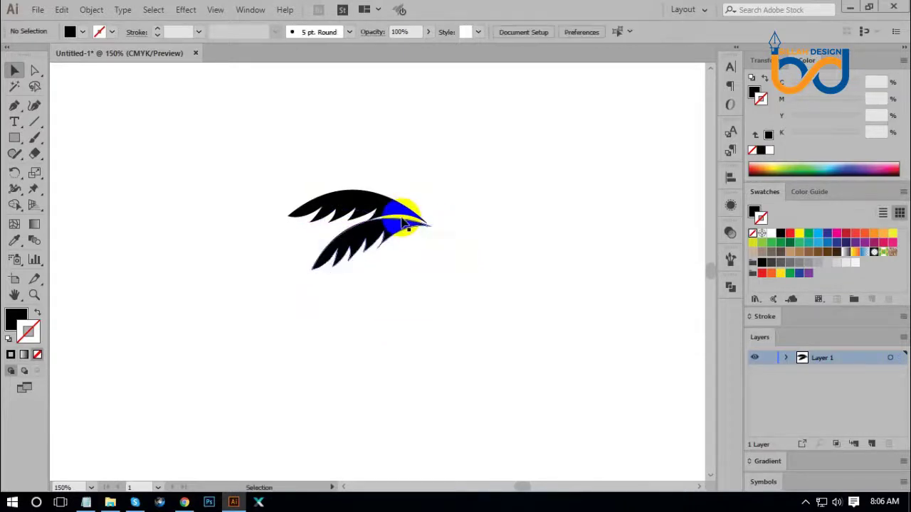
Rotate the upper wing shape slightly clockwise and the lower one slightly counterclockwise, keeping their right tips together.
left_click(433, 213)
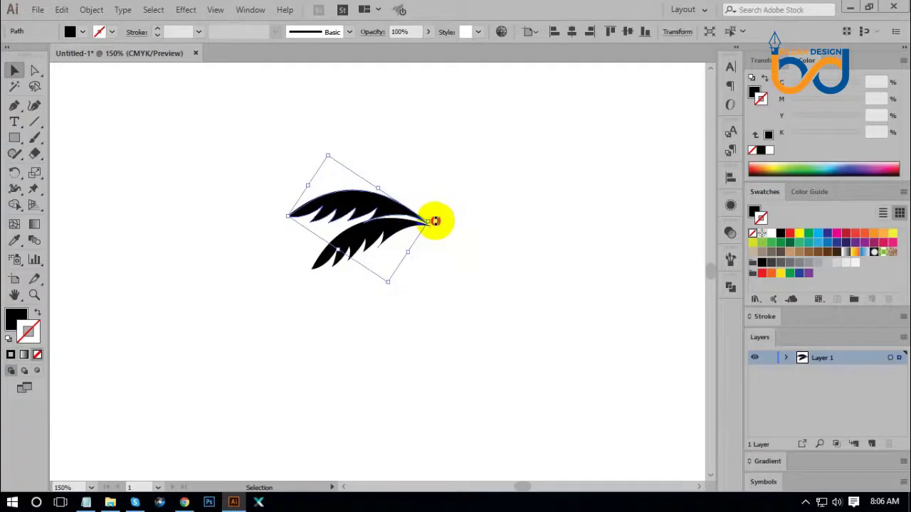
left_click(435, 221)
left_click_drag(382, 213, 389, 210)
left_click(462, 310)
left_click(363, 252)
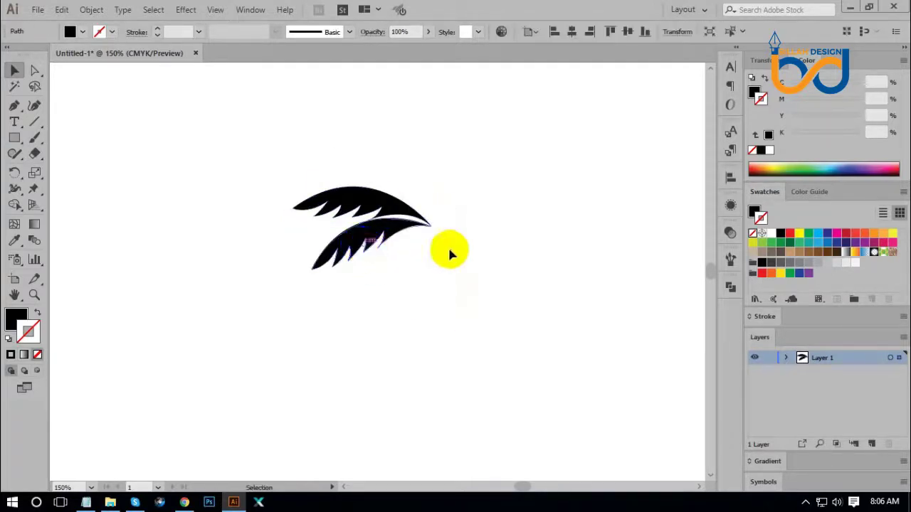
left_click_drag(437, 219, 437, 213)
left_click(469, 295)
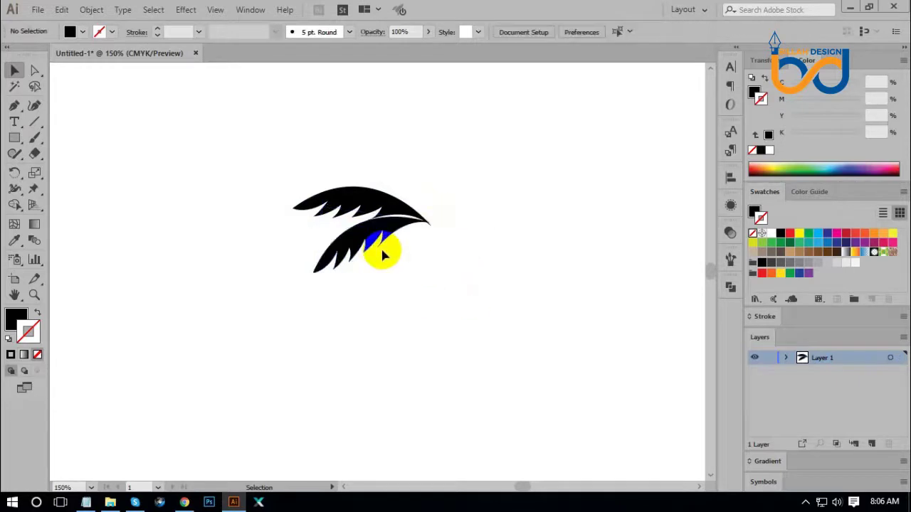
Add a smaller copy of the lower wing shape beneath it, rotated further counterclockwise, with its tip at the shared meeting point.
left_click_drag(381, 247, 395, 293)
left_click_drag(327, 320, 361, 304)
left_click_drag(449, 263, 479, 309)
left_click(479, 309)
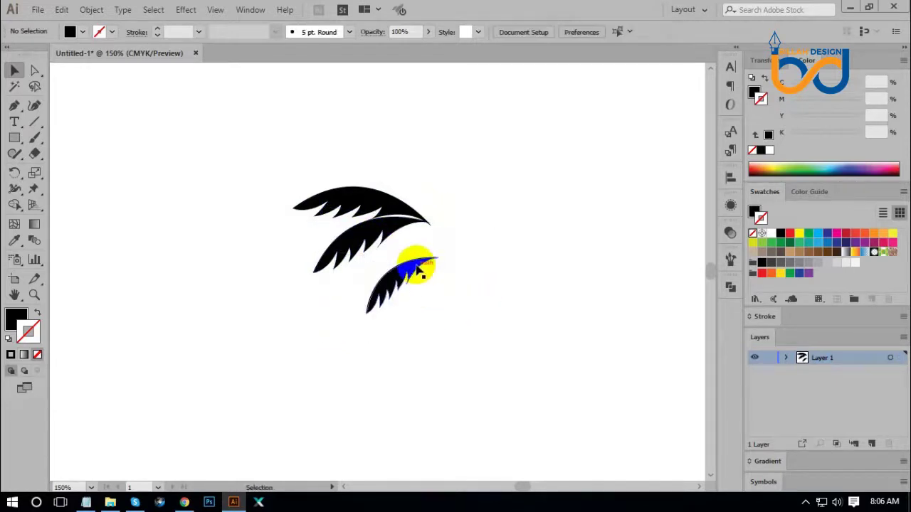
left_click_drag(415, 267, 439, 226)
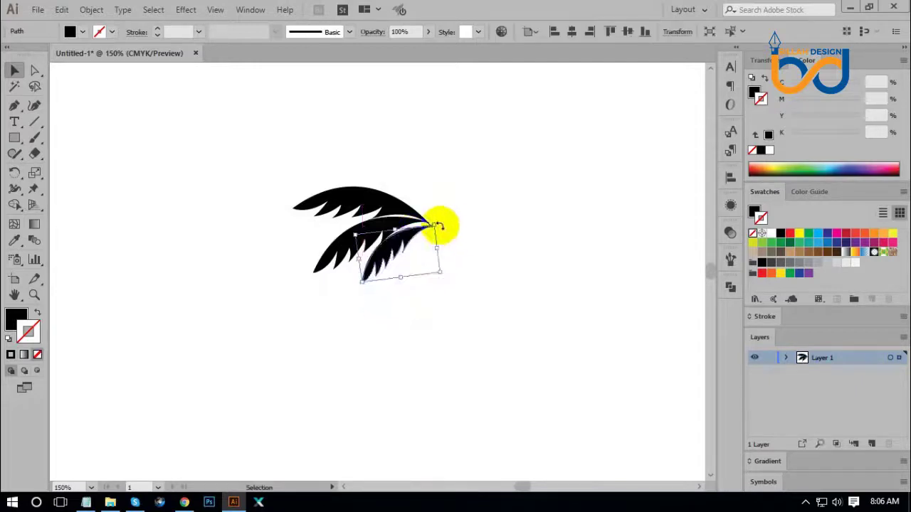
left_click(425, 292)
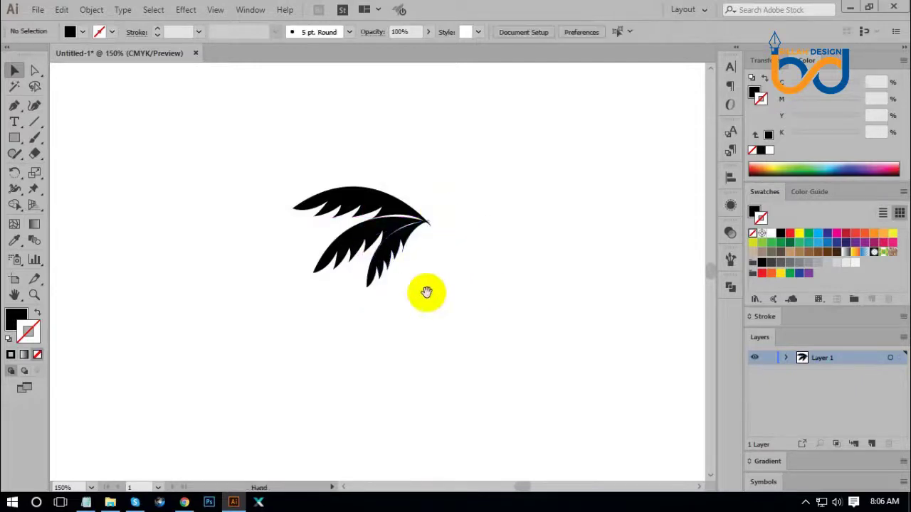
Scale the top wing shape down slightly, rotate it a little clockwise and realign its right tip with the meeting point.
left_click(368, 199)
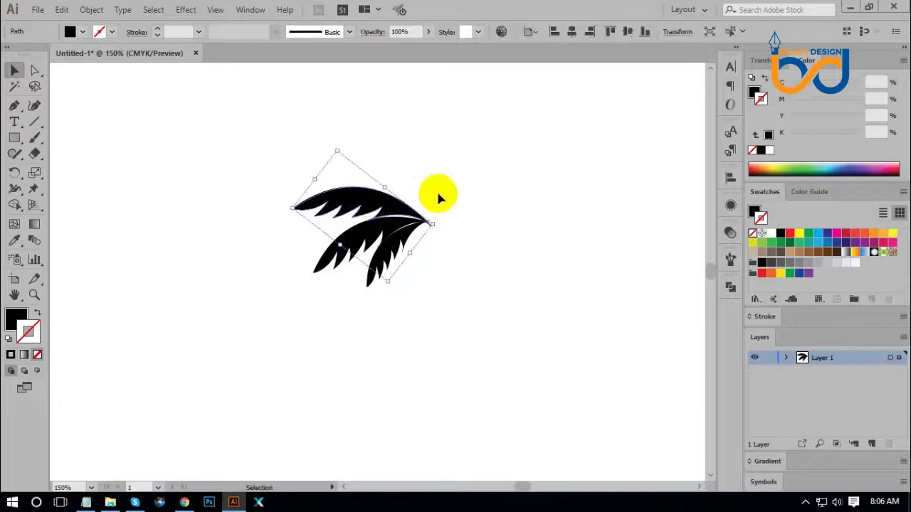
left_click_drag(387, 178, 477, 263)
key("ctrl+z")
mouse_move(372, 197)
left_mouse_down()
mouse_move(386, 193)
mouse_move(412, 230)
mouse_move(383, 196)
left_mouse_up()
left_click(382, 195)
left_click_drag(311, 190, 305, 187)
left_click(479, 315)
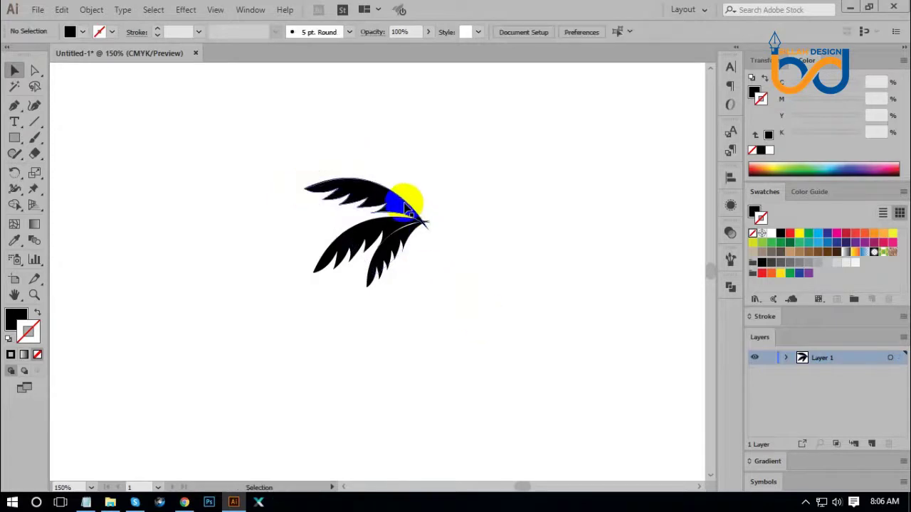
Copy the top wing shape, rotate the copy clockwise until nearly upright, shrink it and fit its base to the meeting point.
left_click_drag(404, 205, 466, 212)
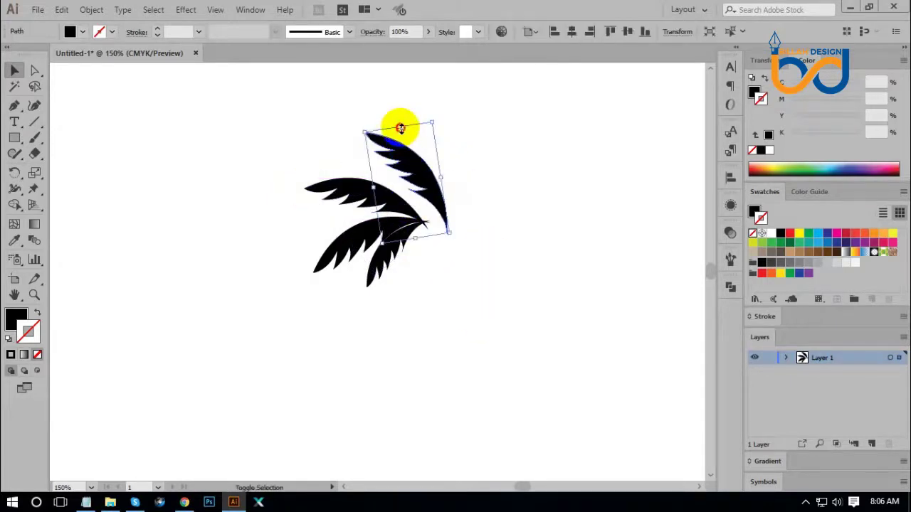
left_click_drag(400, 128, 427, 165)
left_click(496, 263)
left_click_drag(432, 208, 411, 198)
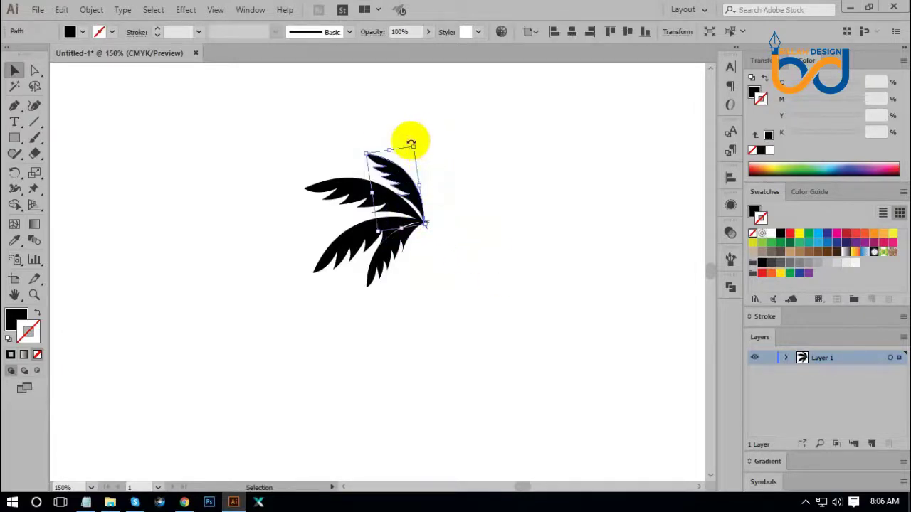
left_click_drag(414, 142, 419, 143)
left_click(431, 214)
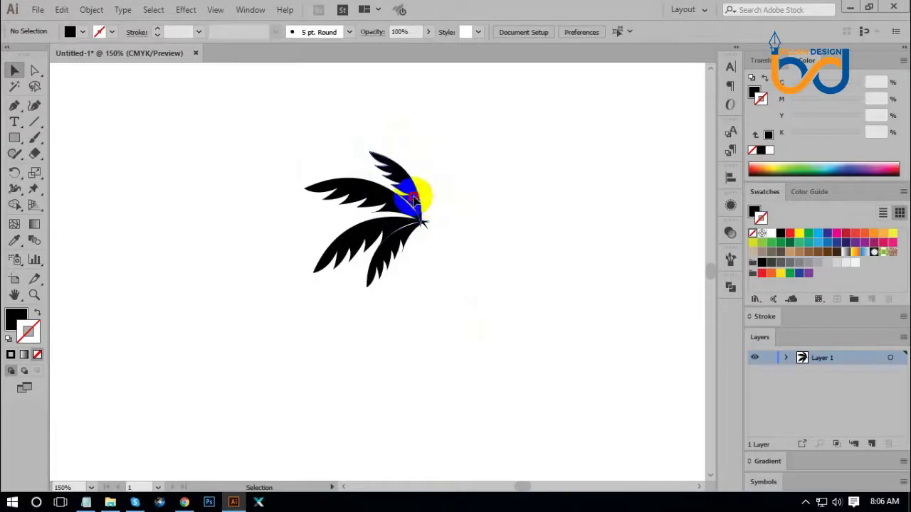
left_click_drag(413, 198, 417, 199)
left_click(484, 264)
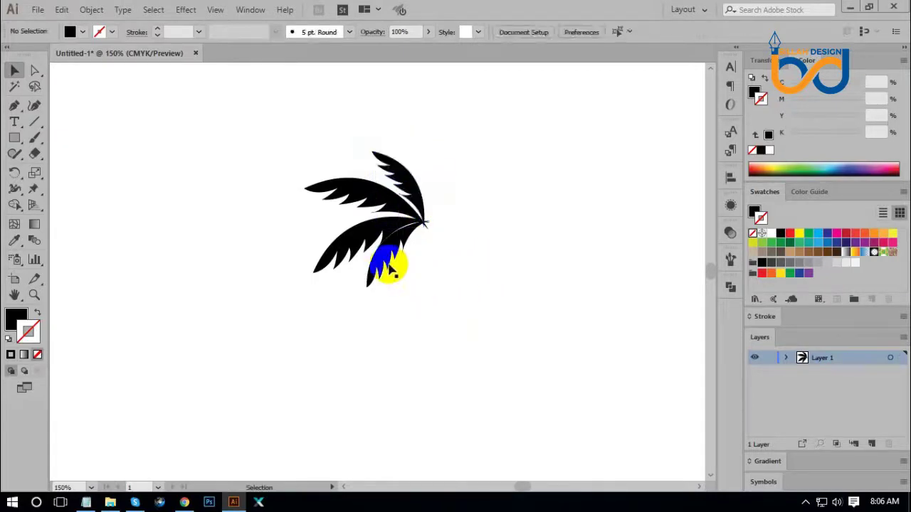
Copy the smallest lower wing shape, rotate it to hang almost straight down, scale it down and attach it to the meeting point.
left_click_drag(388, 267, 441, 327)
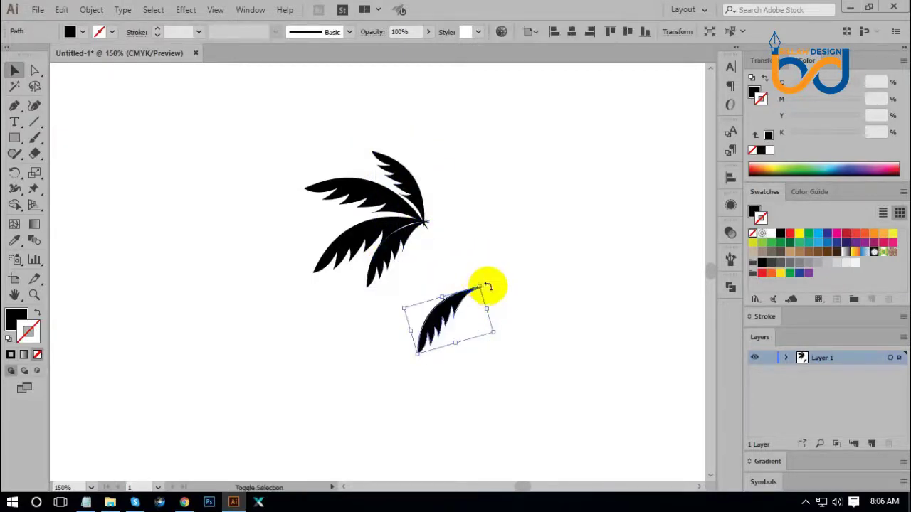
left_click_drag(488, 287, 450, 337)
left_click(456, 329)
mouse_move(420, 281)
left_mouse_down()
mouse_move(416, 265)
mouse_move(455, 315)
mouse_move(426, 268)
left_mouse_up()
left_click(454, 337)
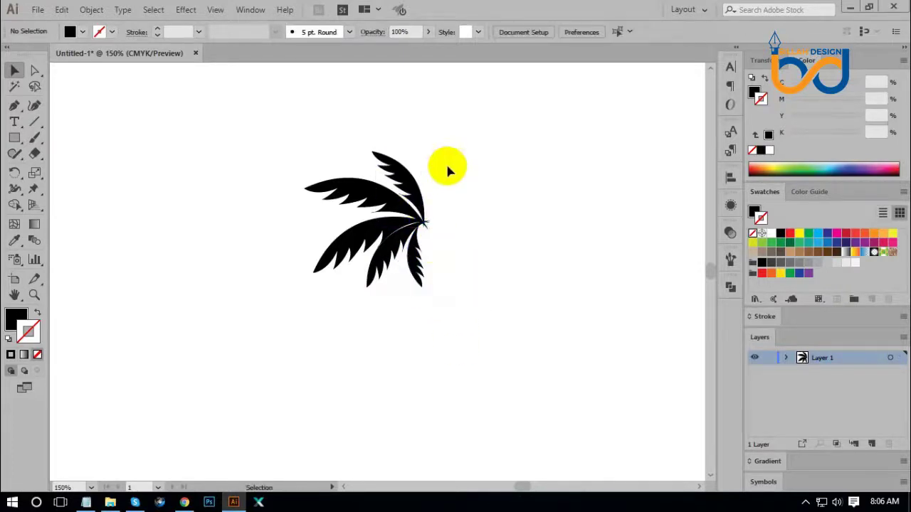
Create a vertically reflected copy of all five wing shapes and move it about 116 pt right to meet the original half.
left_click_drag(448, 171, 364, 286)
right_click(392, 235)
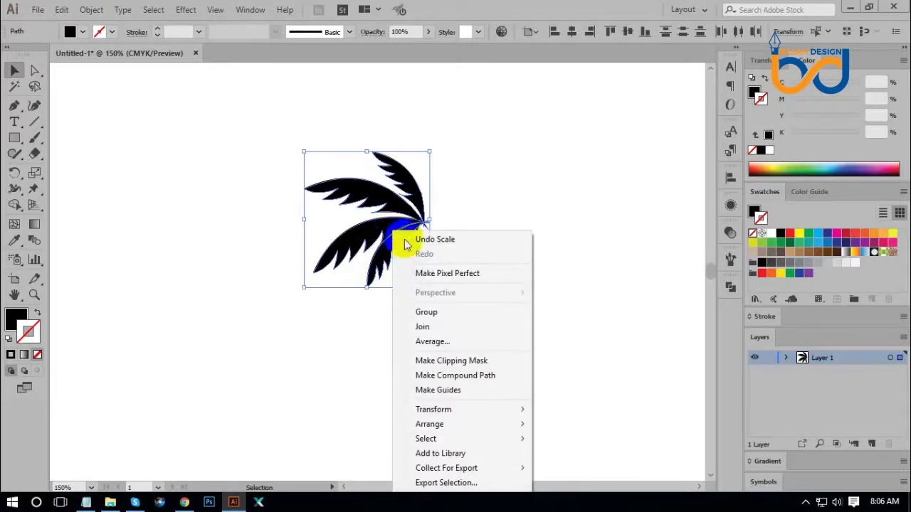
mouse_move(491, 413)
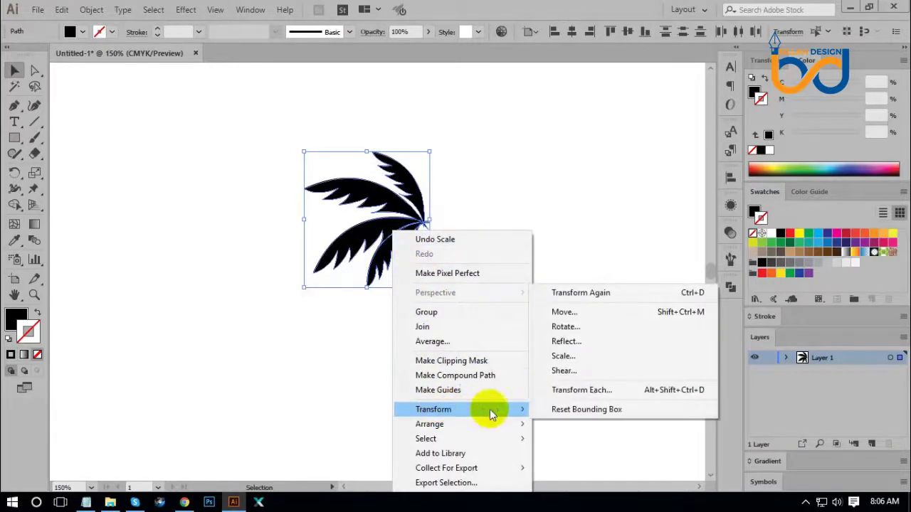
left_click(560, 343)
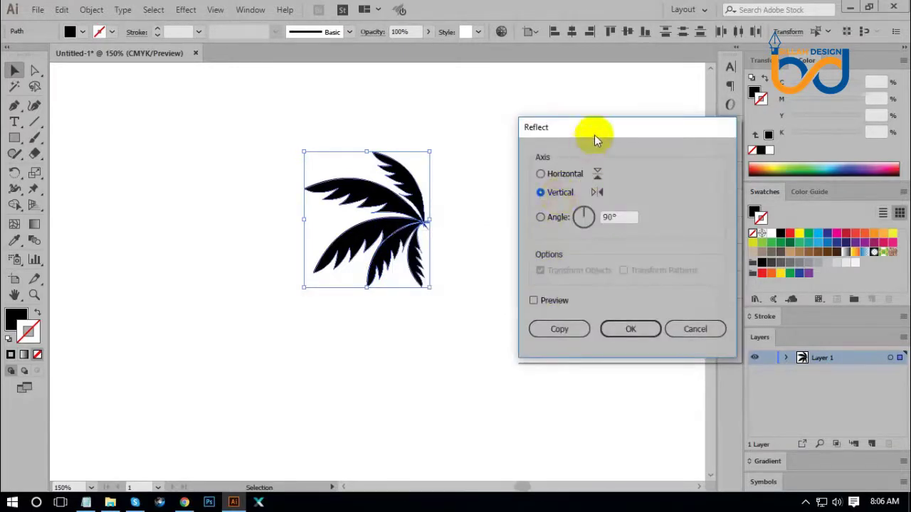
left_click_drag(594, 135, 590, 149)
left_click(555, 349)
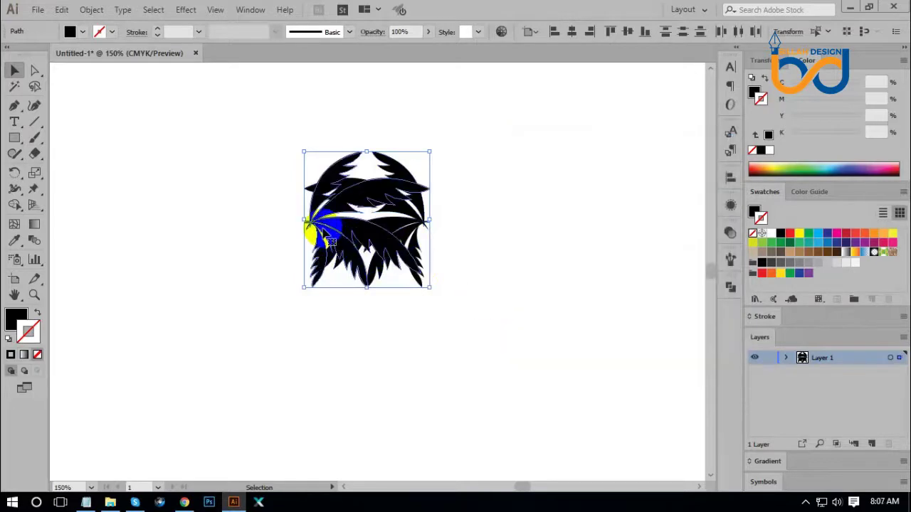
left_click_drag(312, 227, 437, 229)
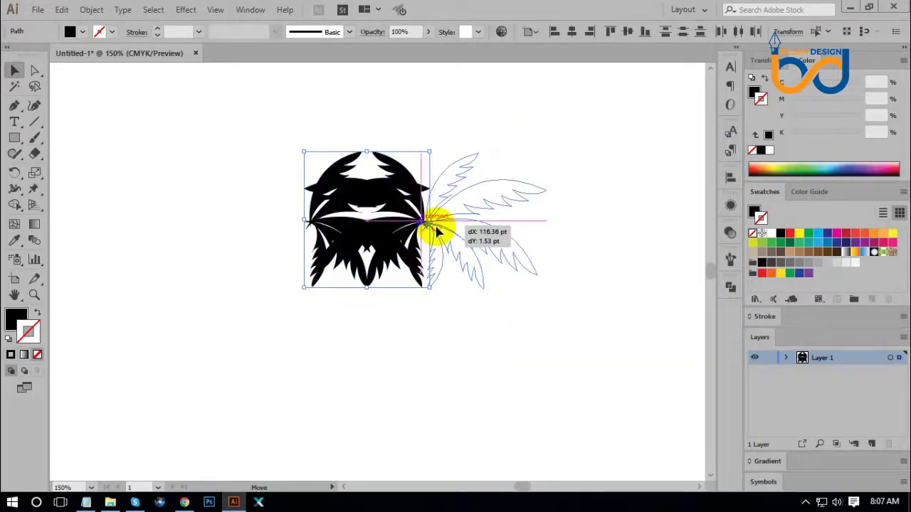
left_click_drag(437, 229, 437, 229)
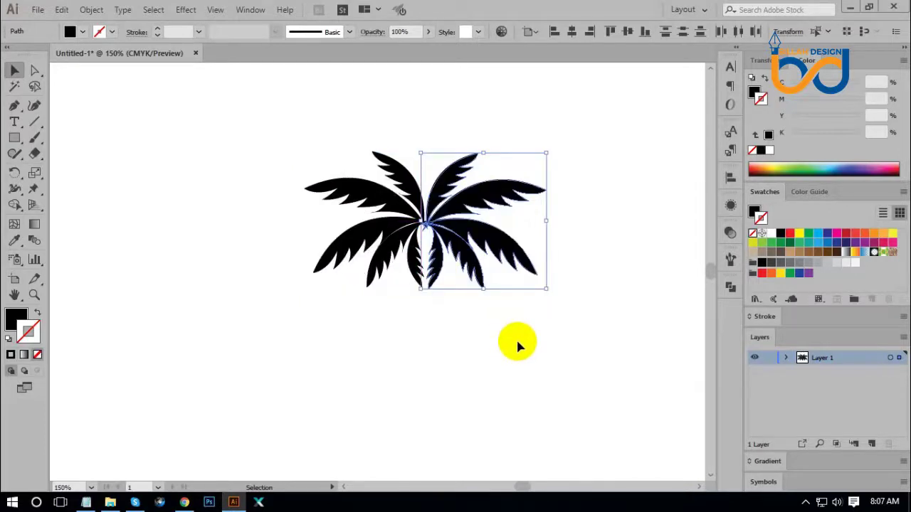
key("a")
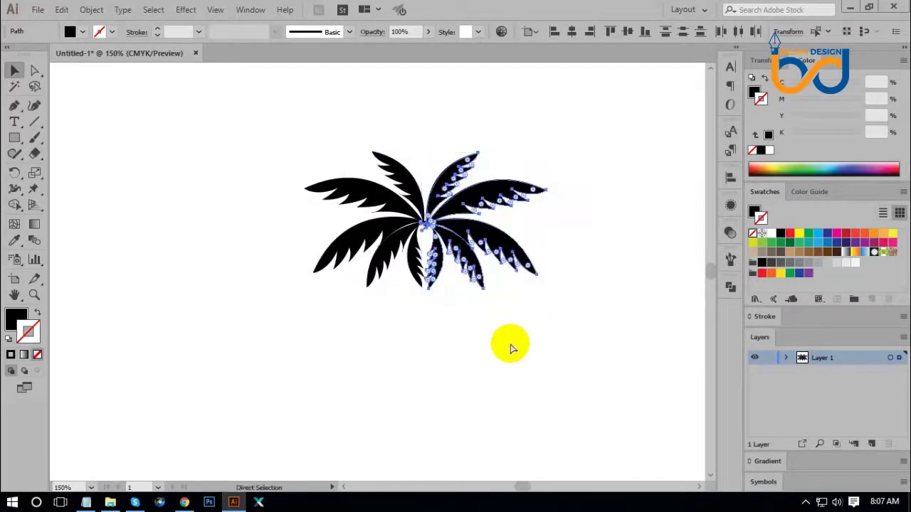
left_click(507, 349)
key("v")
scroll(468, 346, "left", 1)
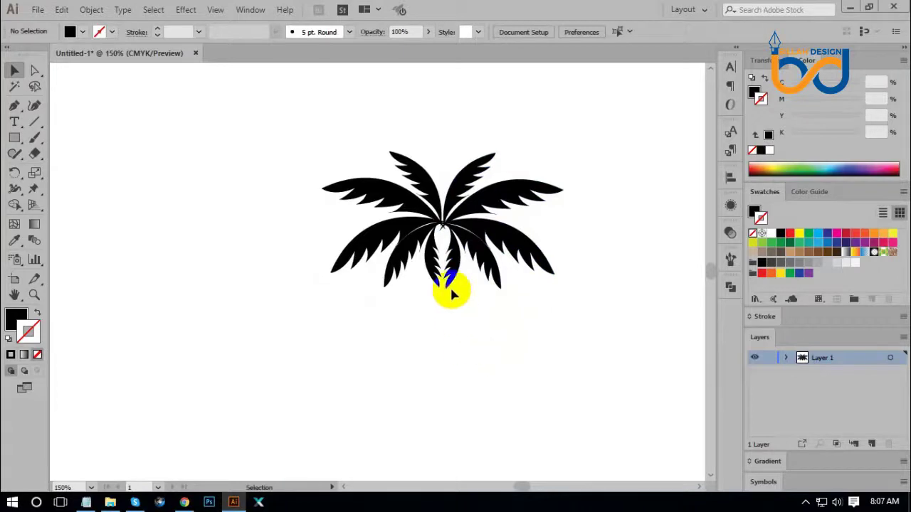
Rotate the left half's innermost lower wing shape outward and reposition it with its base at the center point.
left_click(436, 278)
left_click(506, 329)
key("ctrl+equal")
key("ctrl+equal")
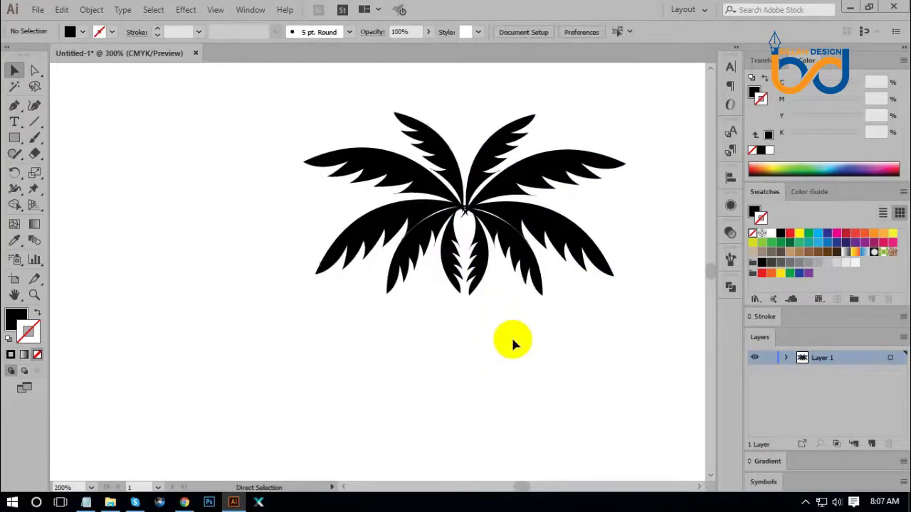
scroll(551, 351, "right", 4)
scroll(551, 350, "up", 1)
left_click(428, 272)
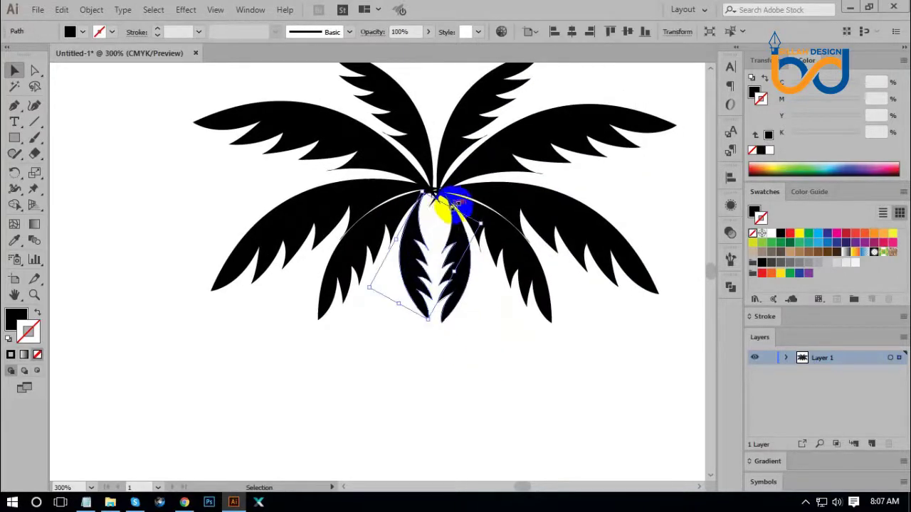
left_click_drag(456, 205, 463, 212)
left_click(508, 350)
left_click_drag(424, 250, 463, 309)
Ungroup the mirrored right half and delete all of its wing shapes.
left_click(456, 285)
right_click(455, 285)
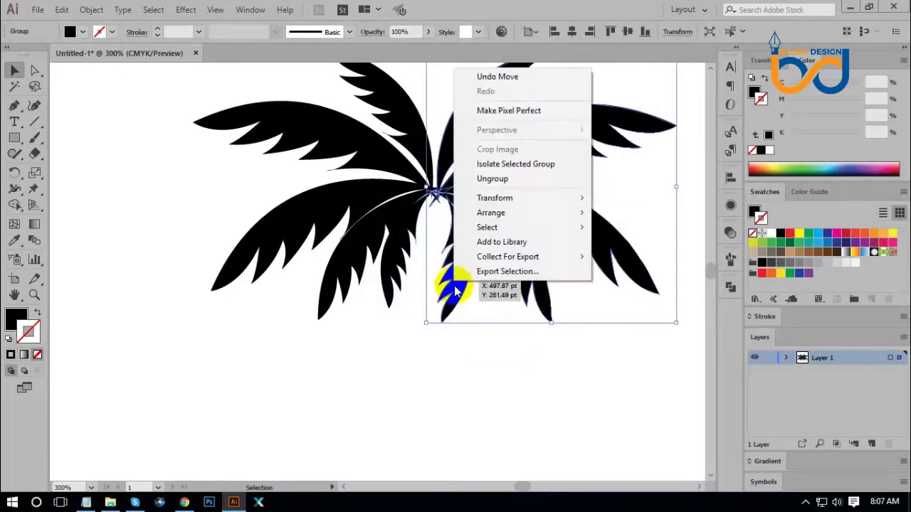
left_click(478, 180)
left_click(499, 334)
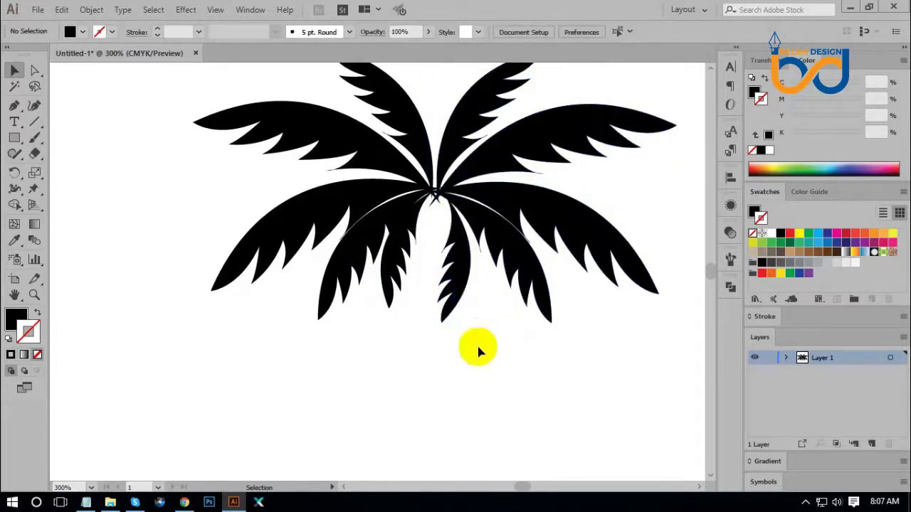
left_click(517, 131)
key("Delete")
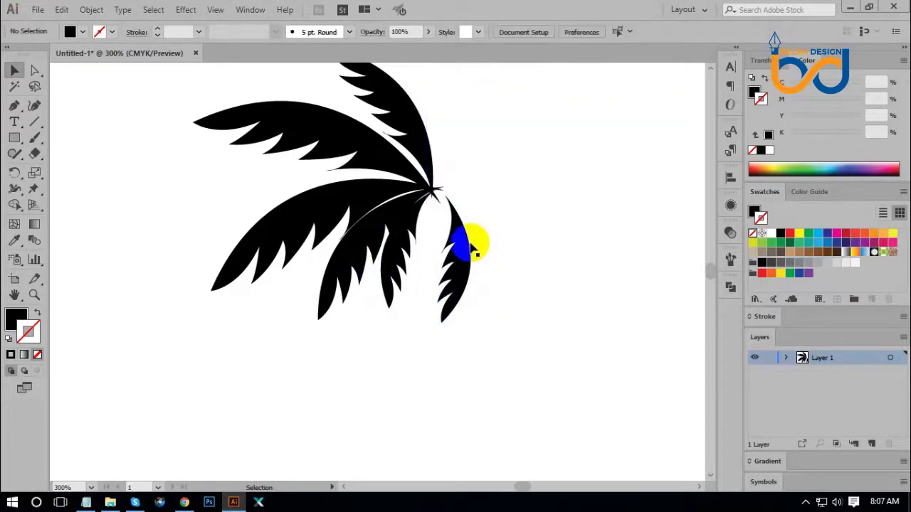
left_click_drag(464, 240, 407, 242)
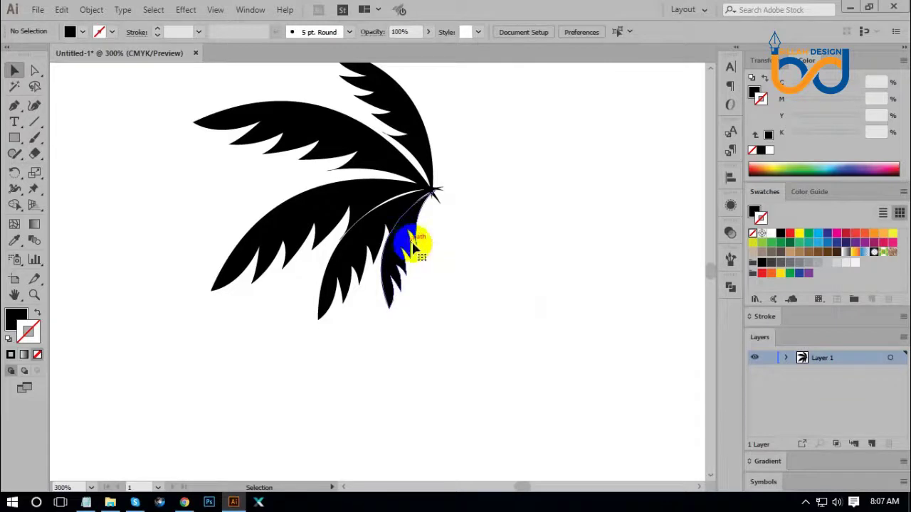
Rotate the two larger lower wing shapes together slightly clockwise and shift them up-left, away from the innermost one.
left_click(406, 213)
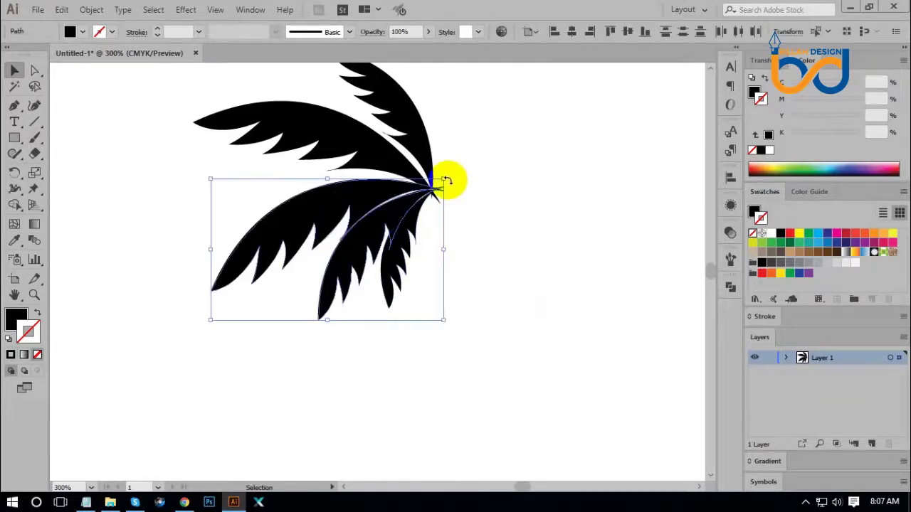
left_click_drag(449, 178, 456, 183)
left_click_drag(366, 240, 354, 235)
left_click(487, 329)
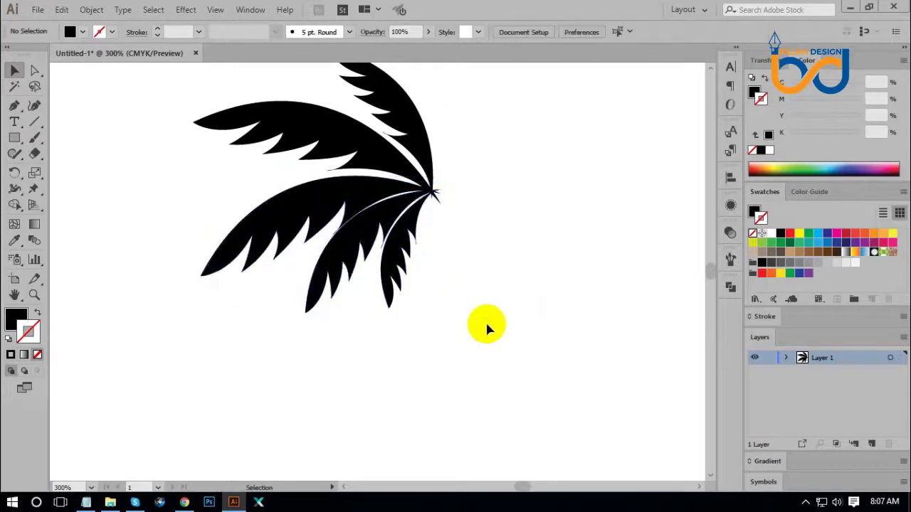
Rotate the largest lower wing shape slightly clockwise and nudge it up-left to open a gap to the one below.
left_click(295, 217)
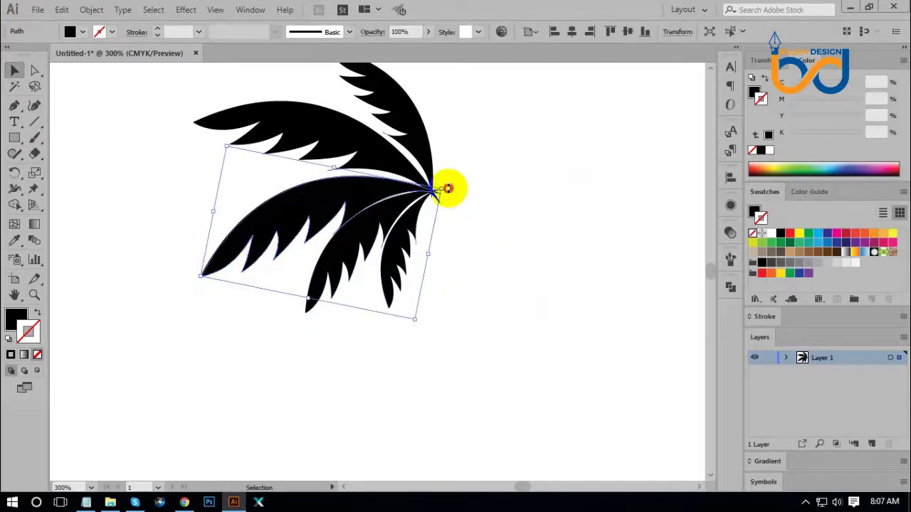
left_click(480, 249)
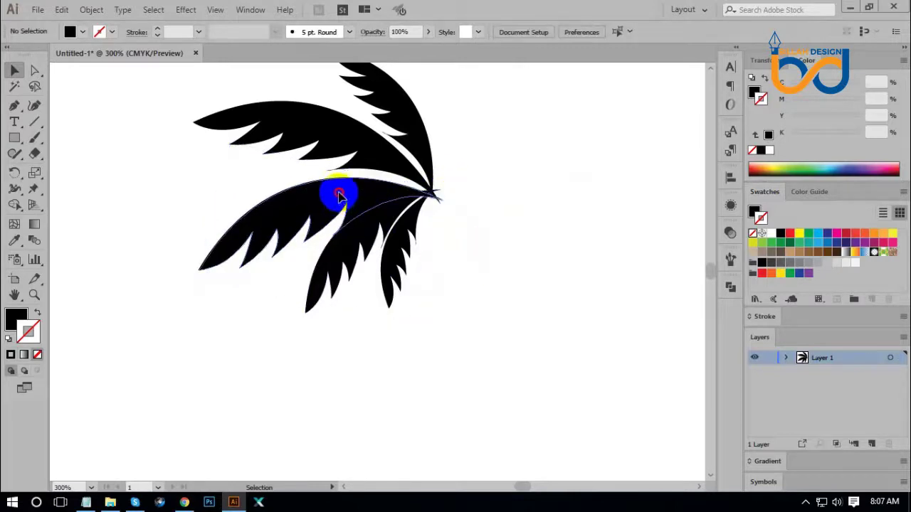
left_click_drag(340, 196, 337, 193)
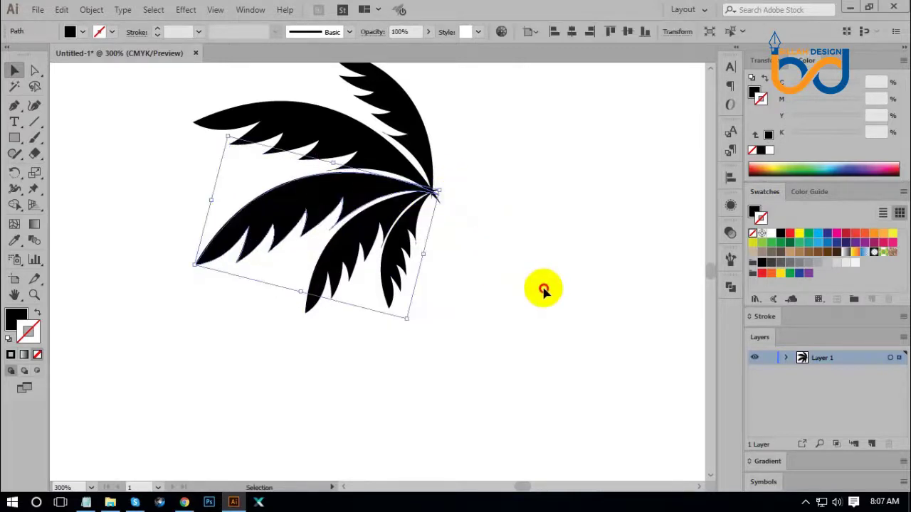
left_click(543, 293)
key("ctrl+minus")
key("ctrl+minus")
key("ctrl+minus")
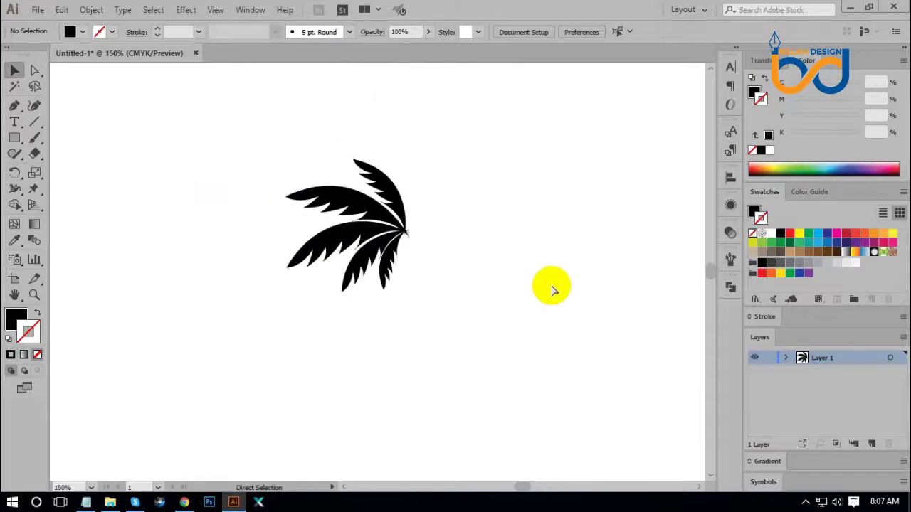
Scale the left half's largest lower wing shape and the large wing shape above it slightly smaller, keeping their bases at the center point.
key("ctrl+plus")
key("ctrl+plus")
left_click(283, 247)
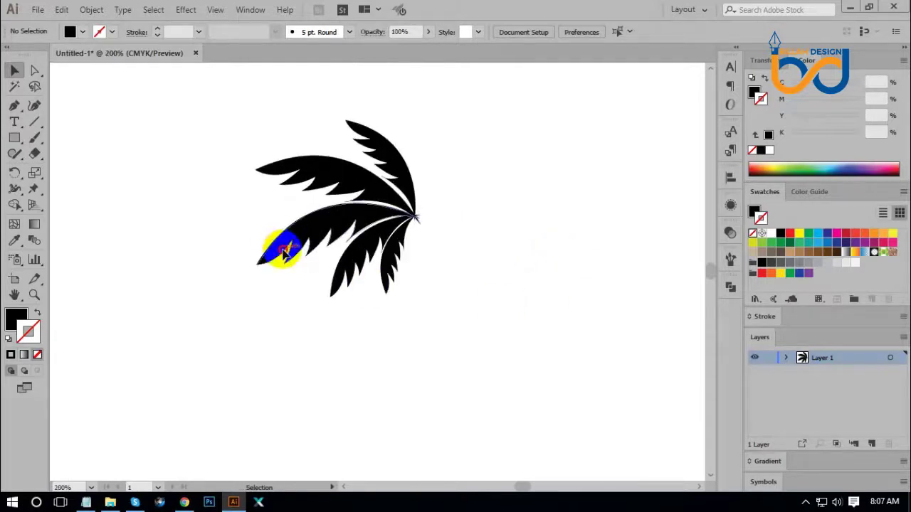
left_click_drag(258, 269, 266, 264)
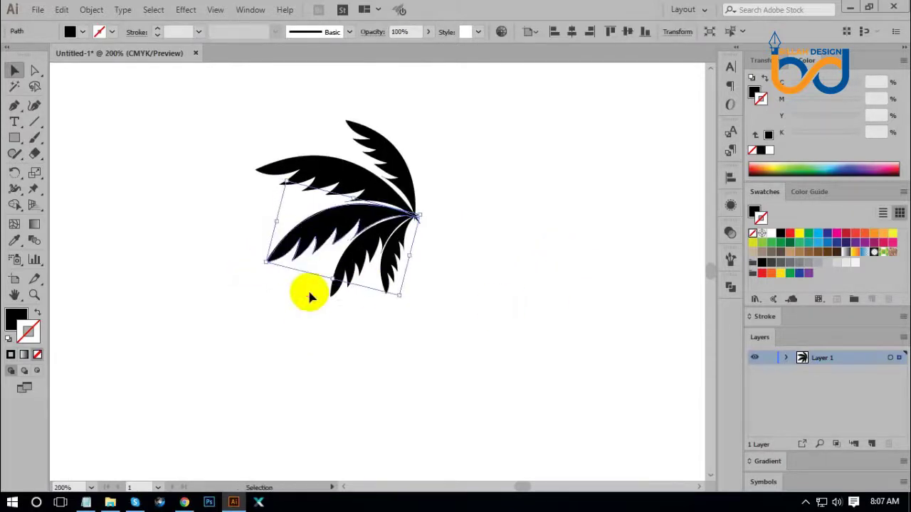
left_click_drag(309, 295, 262, 171)
left_click(460, 306)
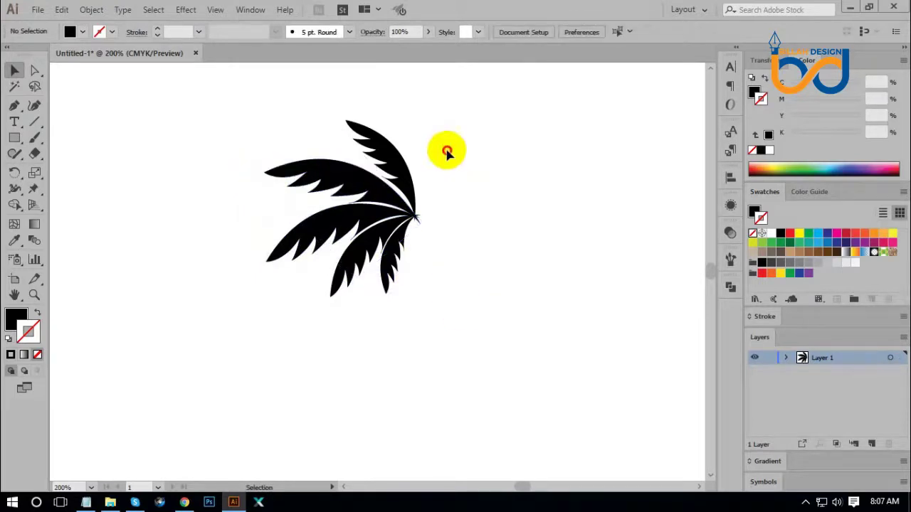
Reflect a copy of all left-half wing shapes across the vertical axis and place it on the right so both halves meet at the center.
left_click_drag(445, 148, 377, 238)
right_click(376, 228)
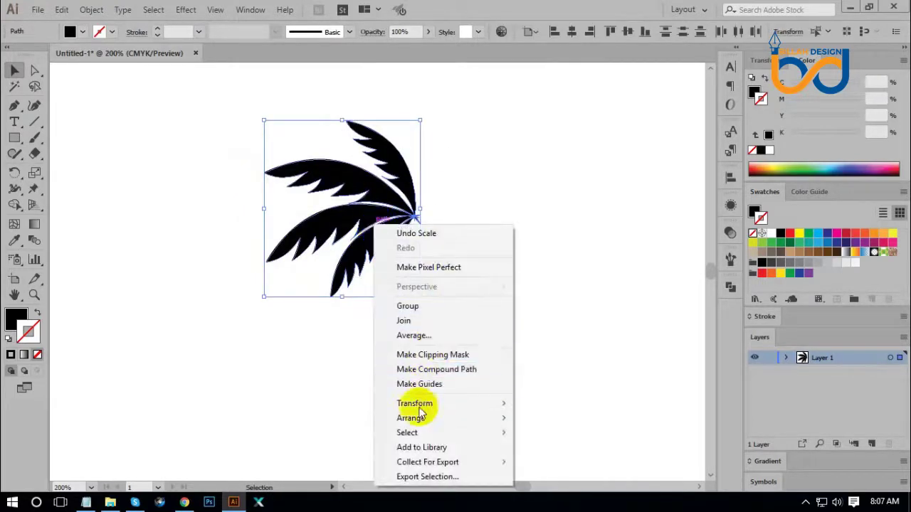
mouse_move(417, 403)
left_click(547, 336)
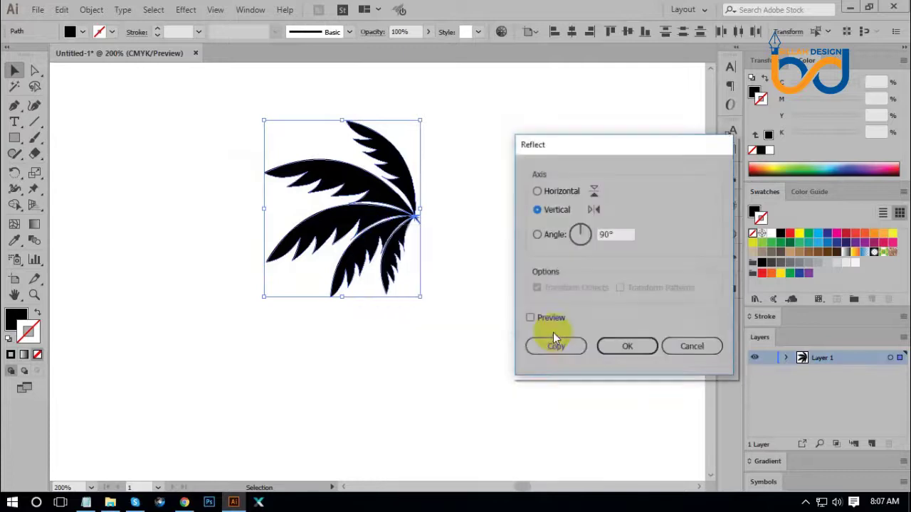
left_click(557, 347)
left_click_drag(390, 222, 480, 227)
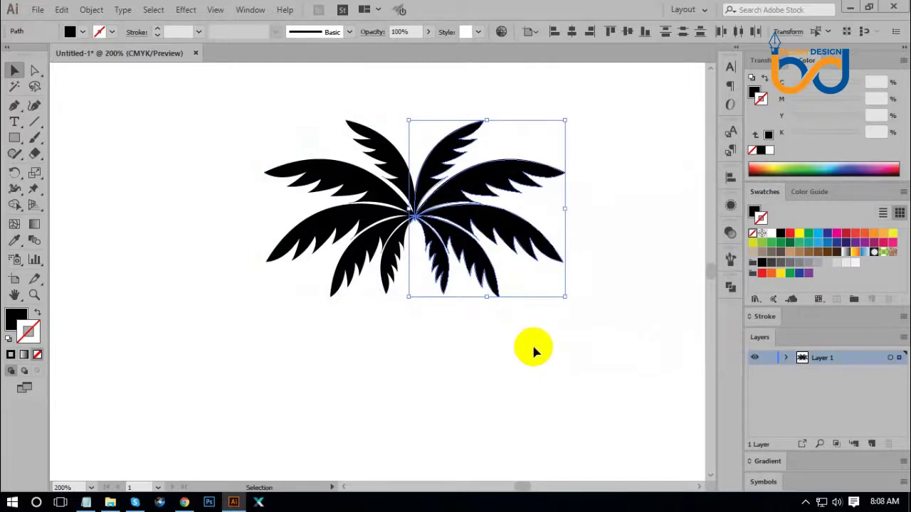
left_click(531, 344)
Narrow the complete crown horizontally and symmetrically about its center, keeping its height.
left_click_drag(229, 110, 594, 320)
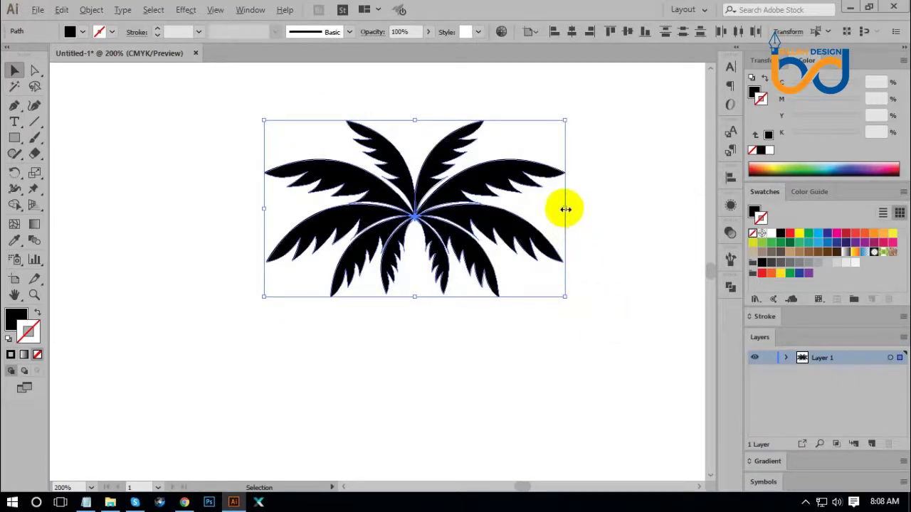
left_click_drag(564, 209, 533, 213)
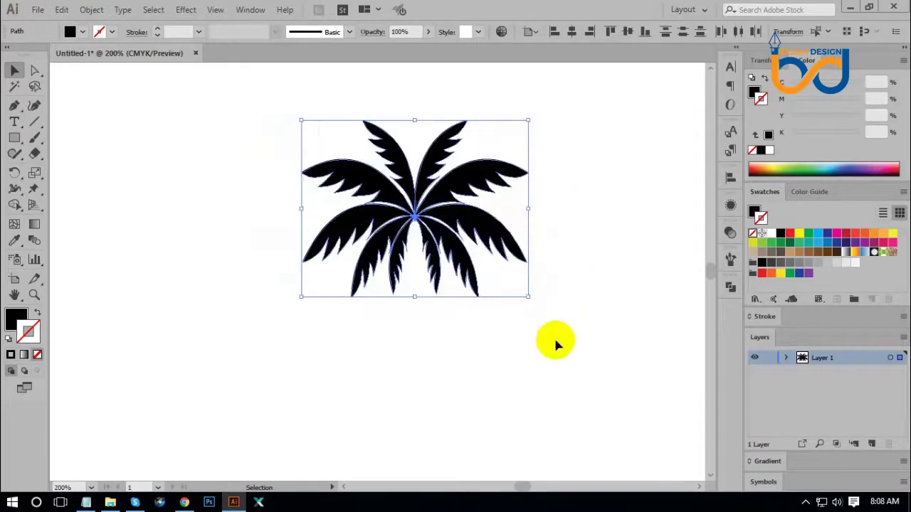
left_click(554, 345)
key("ctrl+1")
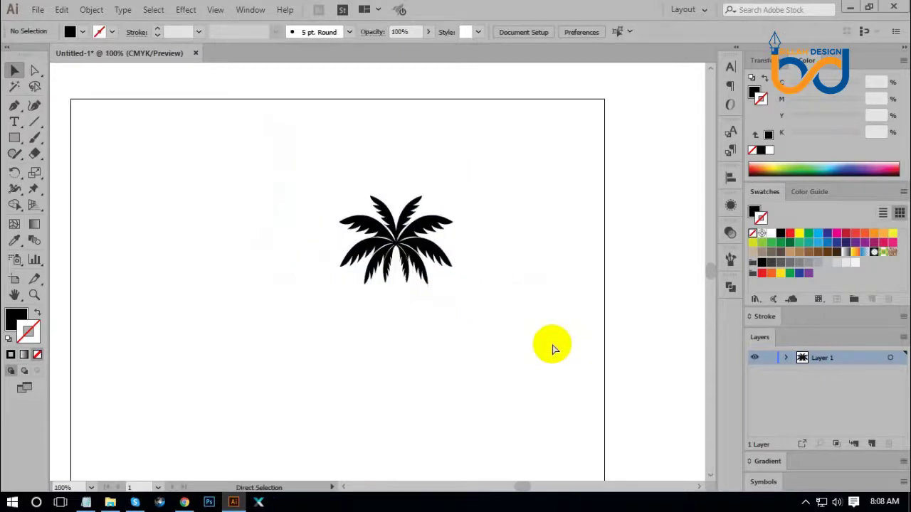
key("ctrl+equal")
key("ctrl+equal")
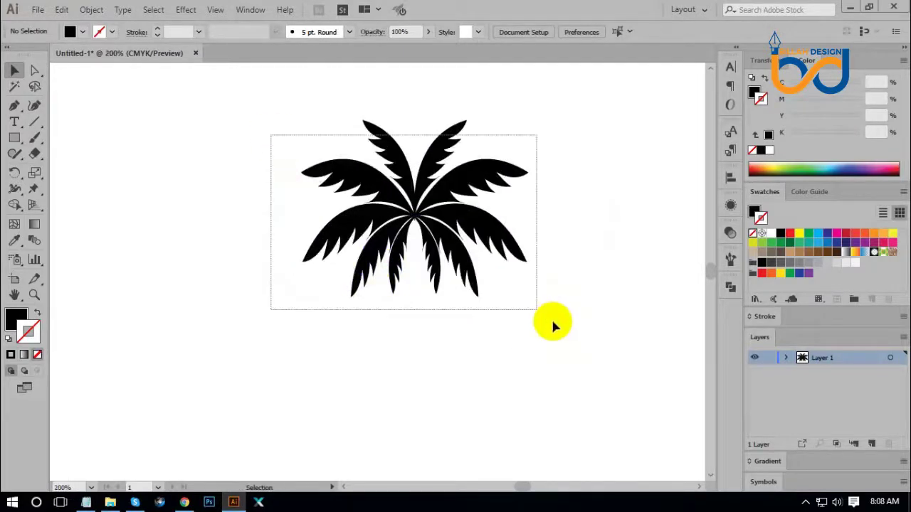
left_click(525, 234)
left_click_drag(528, 209, 526, 207)
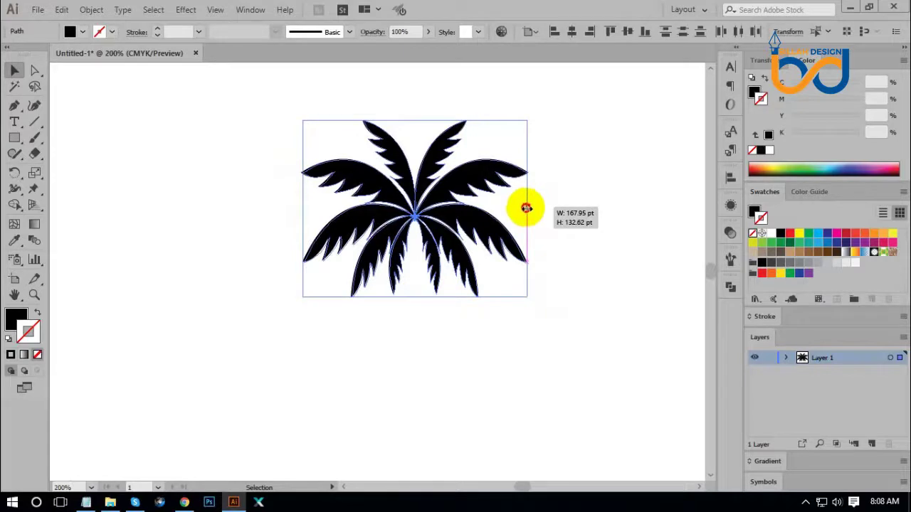
left_click(592, 307)
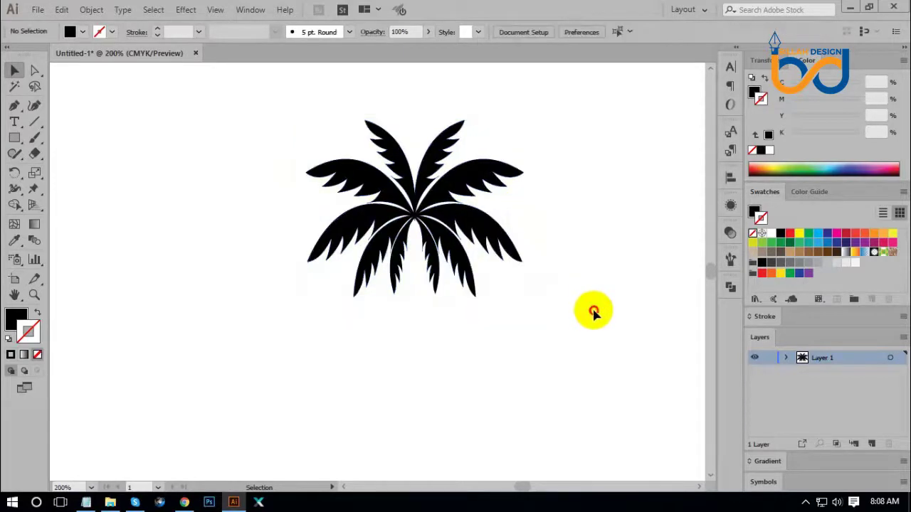
Draw a slim pointed black spike with the Pen tool between the two top fronds, running down to the crown's center.
key("ctrl+minus")
key("ctrl+minus")
key("ctrl+minus")
key("ctrl+minus")
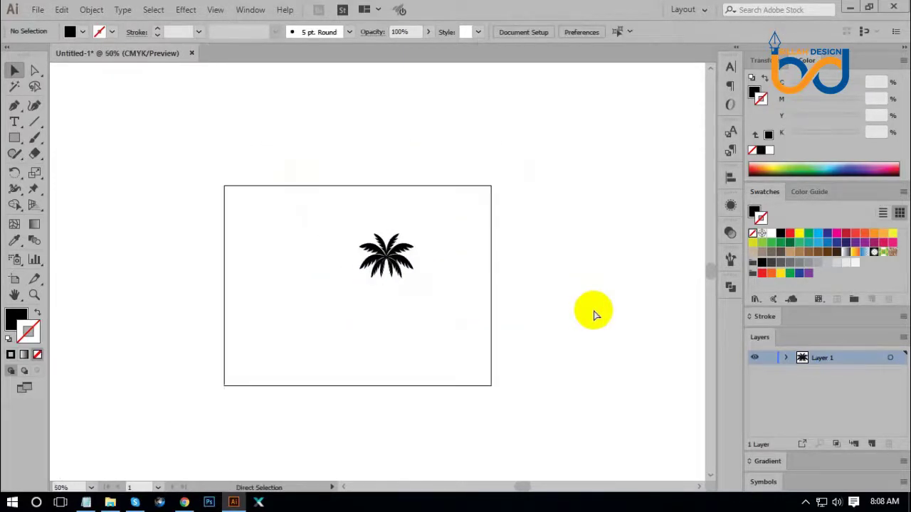
key("ctrl+plus")
key("ctrl+plus")
key("ctrl+plus")
scroll(575, 266, "up", 5)
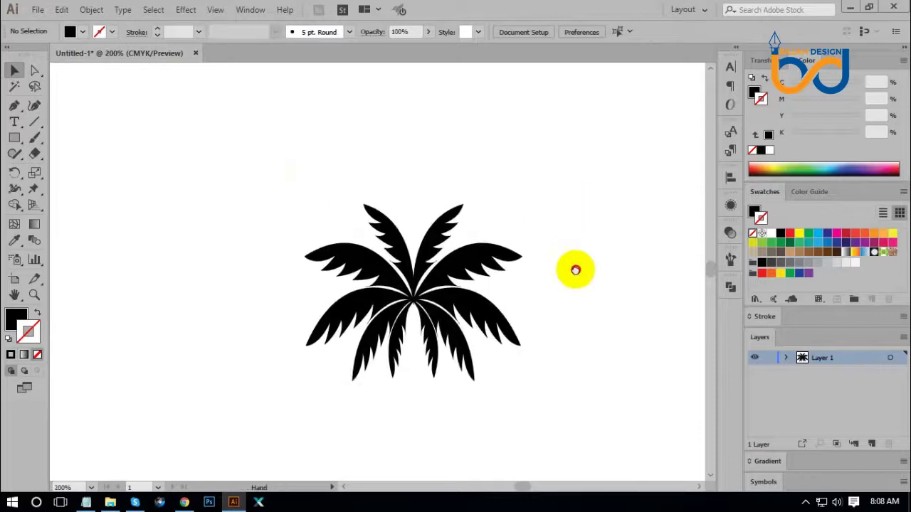
left_click(14, 106)
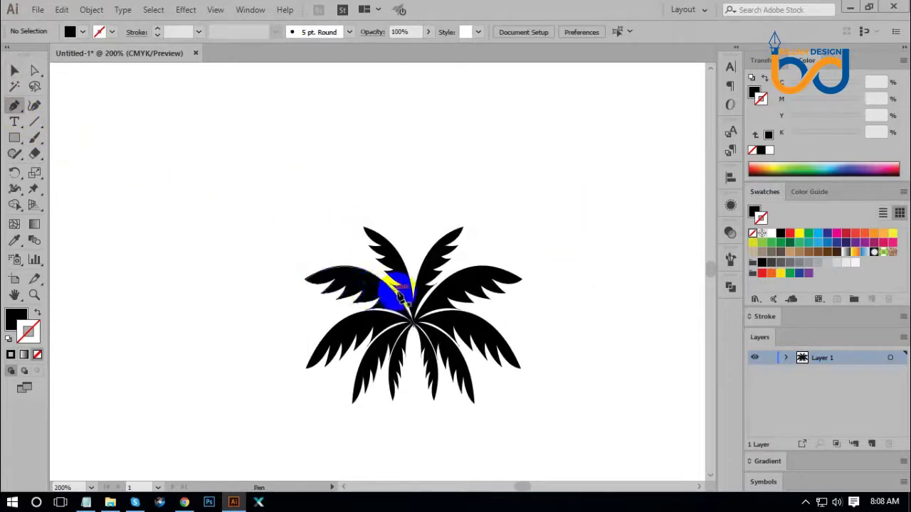
left_click_drag(402, 267, 414, 226)
left_click_drag(415, 324, 407, 287)
left_click(15, 70)
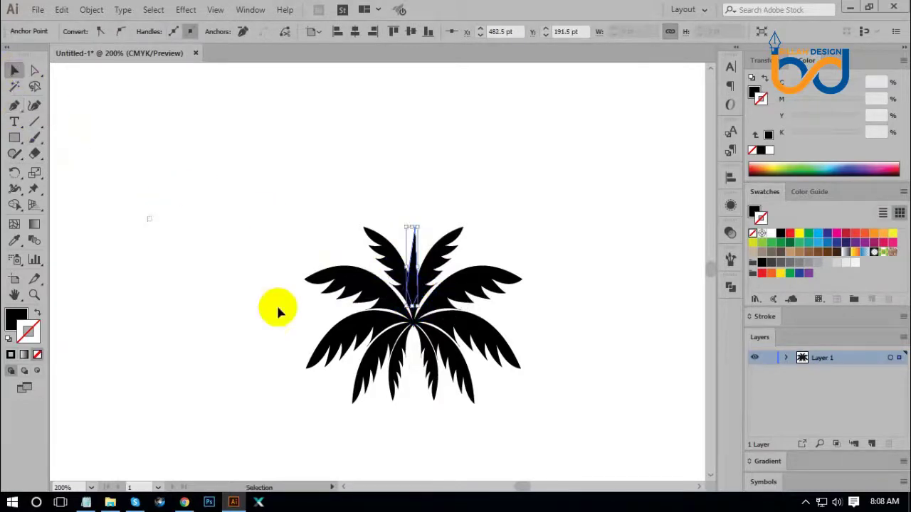
left_click(278, 308)
Group all fronds and the center spike, and scale the crown down proportionally to about three quarters of its size.
left_click_drag(555, 415, 533, 370)
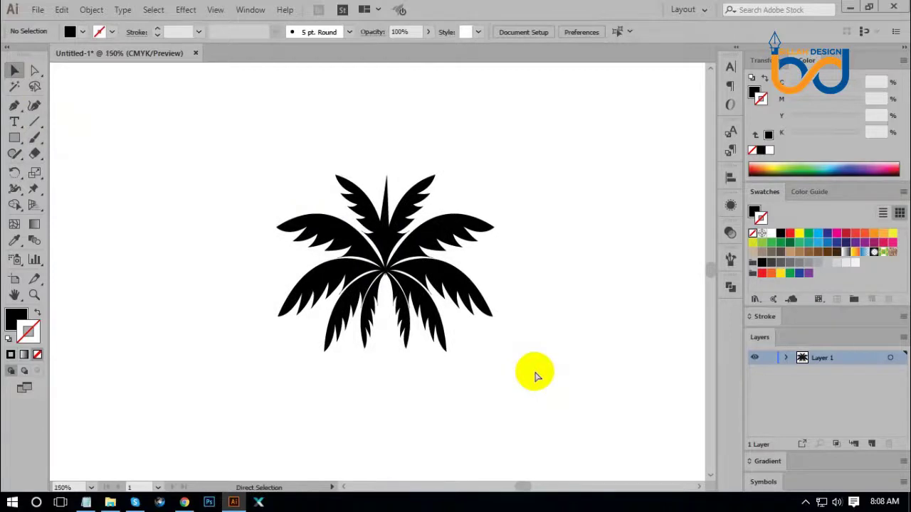
key("ctrl+minus")
key("ctrl+minus")
key("ctrl+minus")
key("ctrl+plus")
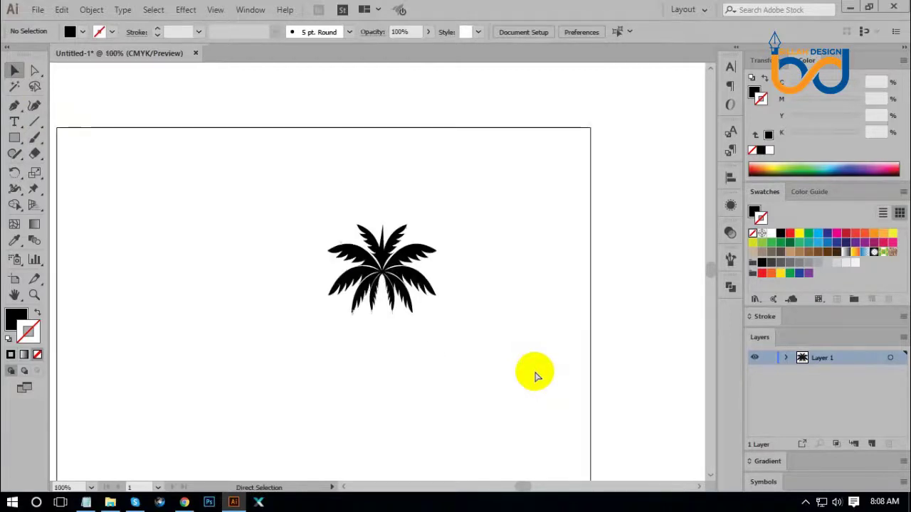
key("ctrl+plus")
left_click_drag(400, 278, 280, 174)
key("ctrl+g")
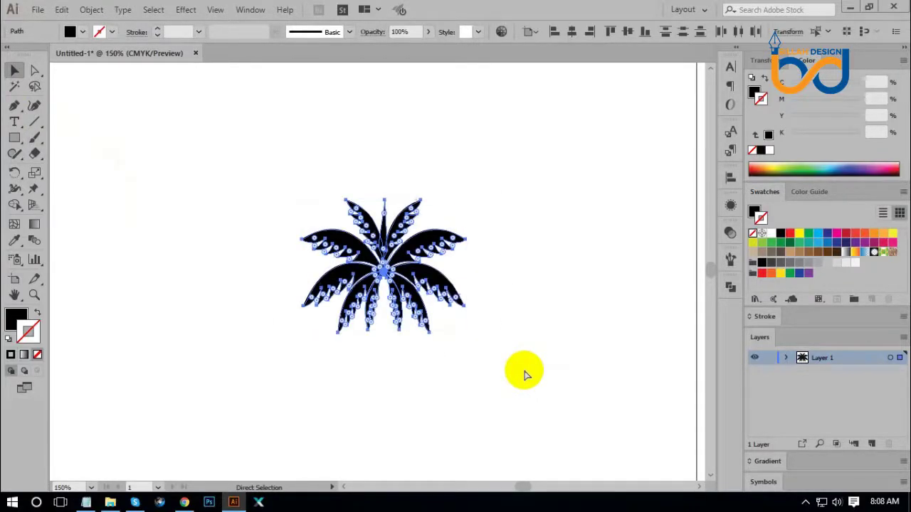
left_click_drag(382, 198, 383, 231)
left_click(475, 377)
left_click_drag(427, 313, 470, 299)
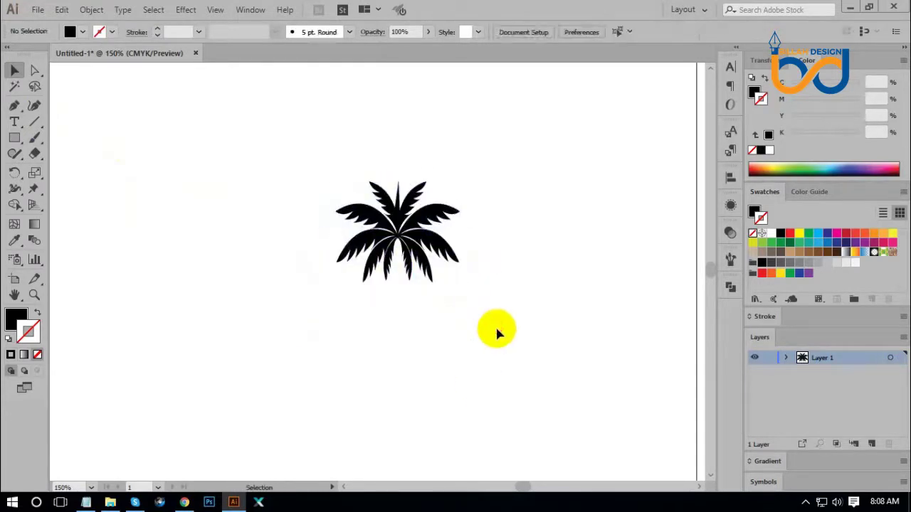
Draw a curved, tapered trunk about 77 pt tall with the Pen tool, starting just below the crown's center and widening toward the base.
key("ctrl+plus")
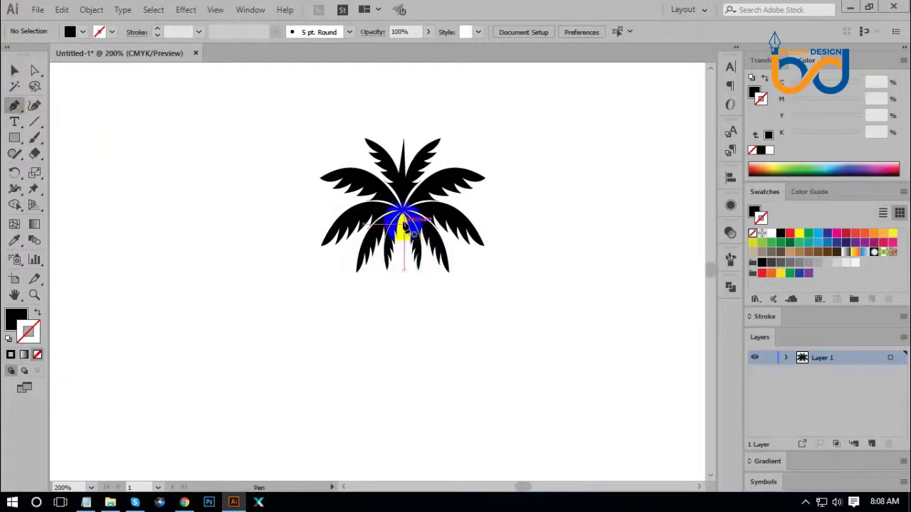
key("ctrl+plus")
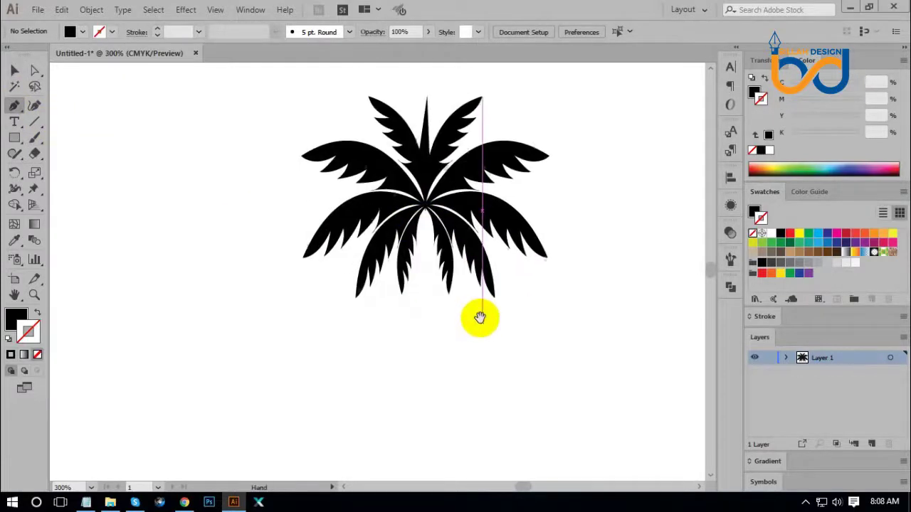
left_click(427, 218)
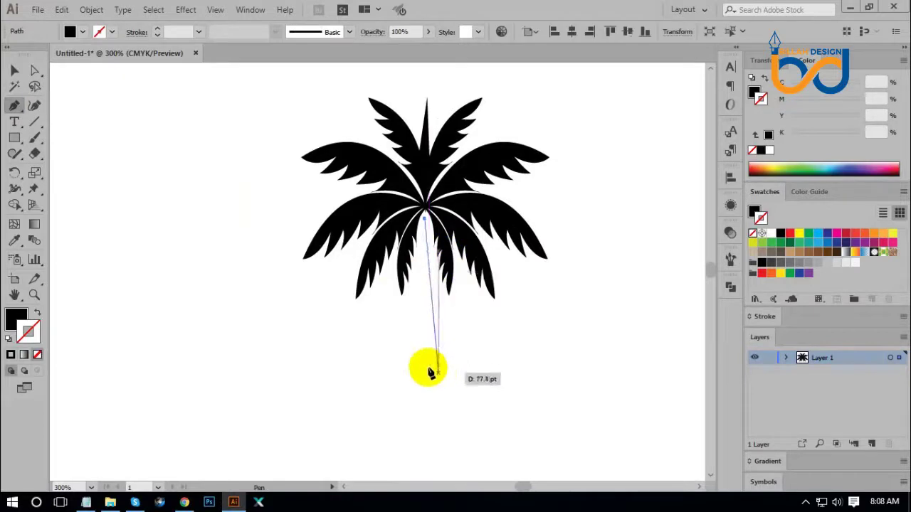
left_click_drag(427, 372, 417, 323)
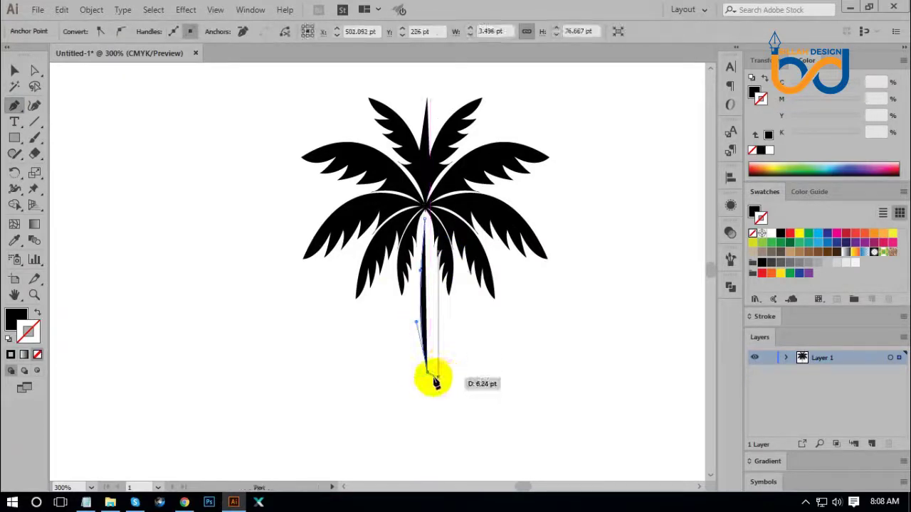
left_click(450, 370)
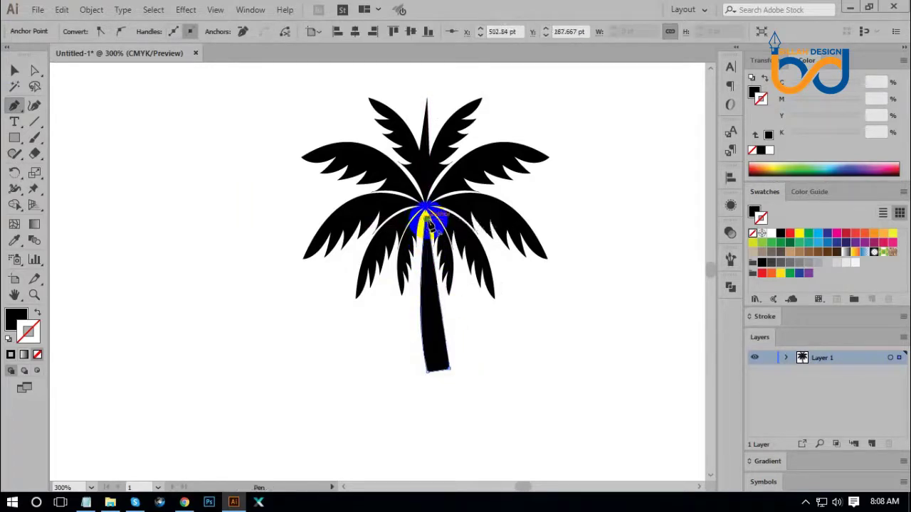
left_click_drag(425, 219, 436, 322)
left_click(14, 69)
left_click(456, 431)
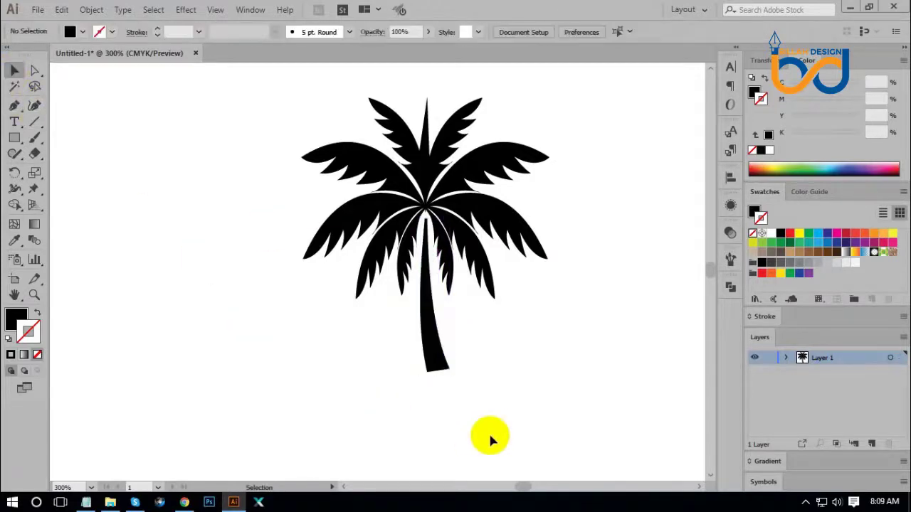
Examine the whole palm at reduced and enlarged magnification to judge the proportions of crown and trunk.
key("ctrl+minus")
key("ctrl+minus")
key("ctrl+minus")
key("ctrl+minus")
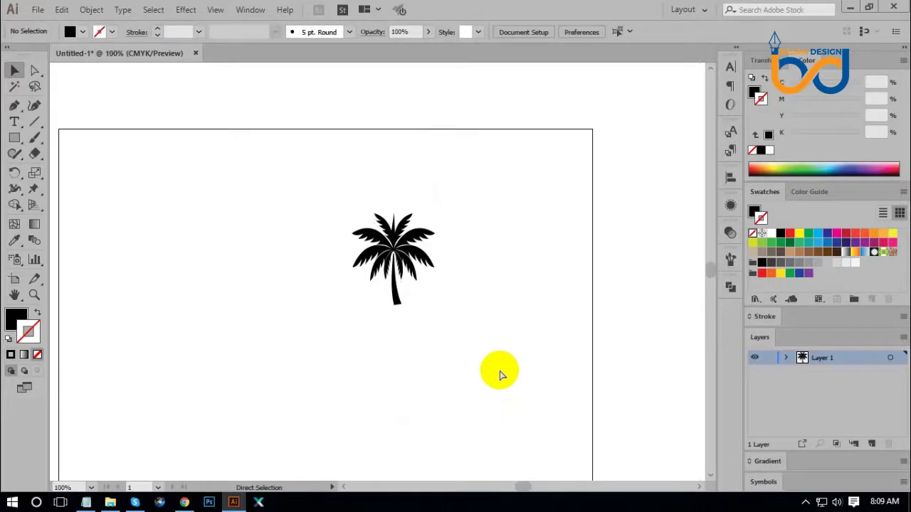
key("ctrl+plus")
key("ctrl+plus")
key("ctrl+plus")
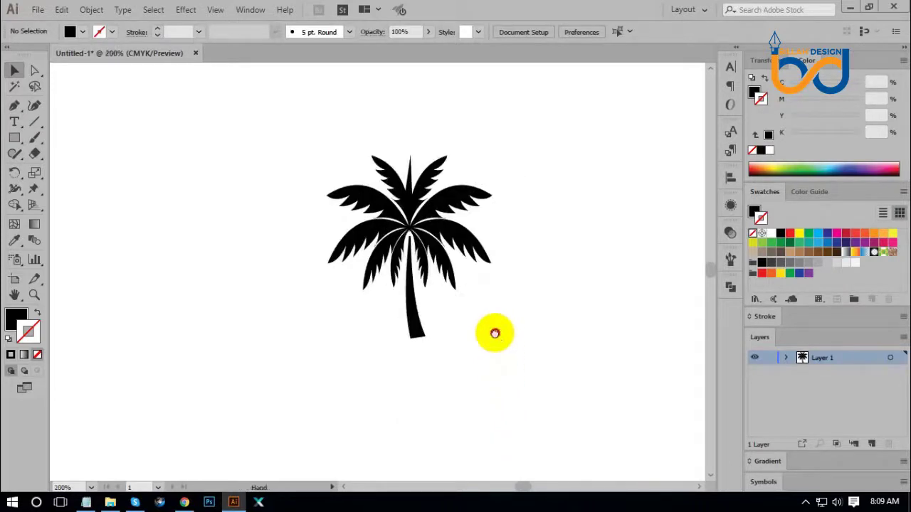
left_click_drag(494, 333, 497, 344)
Inspect the trunk's outline and the anchor points and curve handles at its base.
left_click(425, 343)
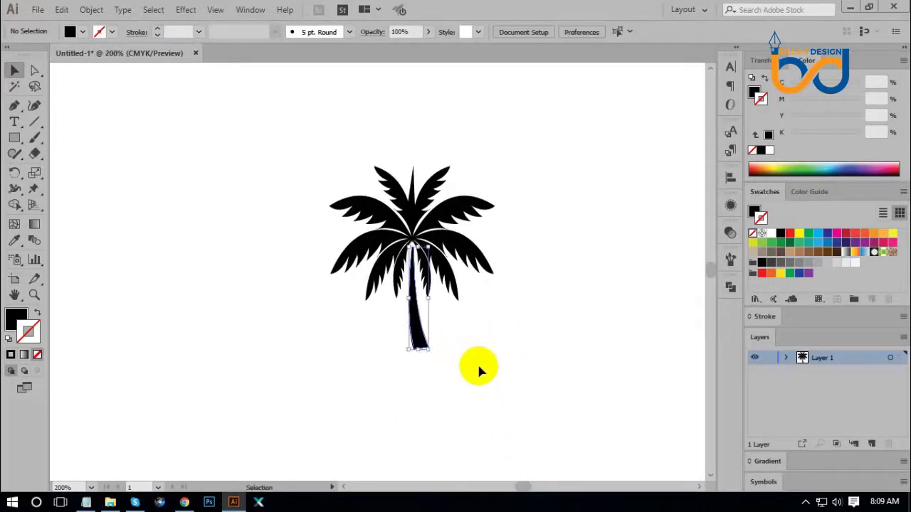
key("ctrl+plus")
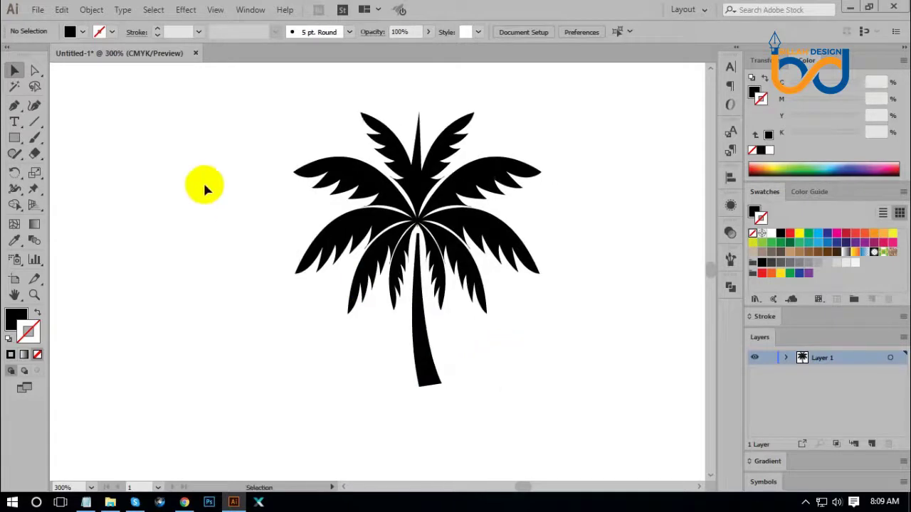
left_click(35, 71)
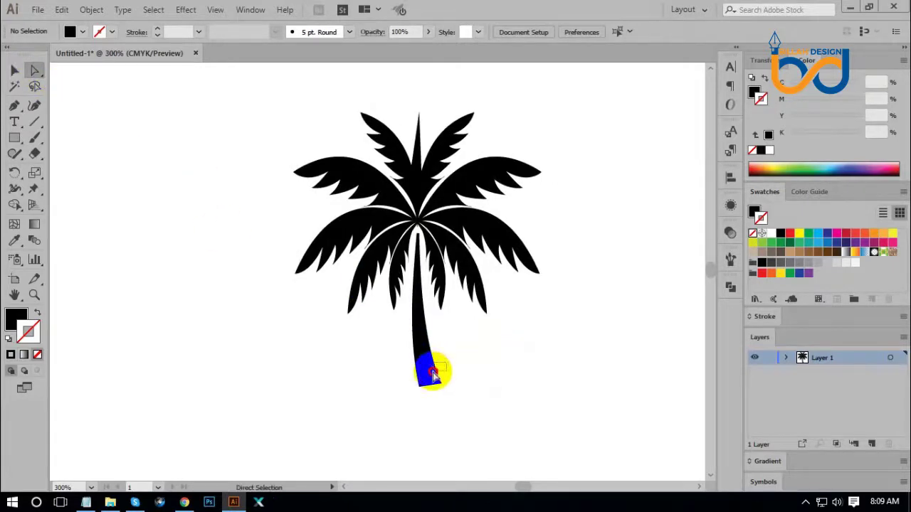
left_click(432, 375)
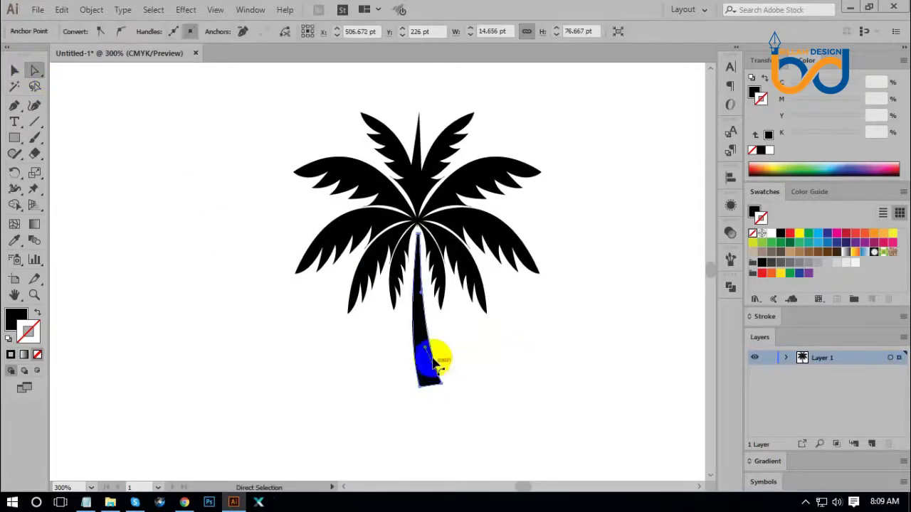
left_click(463, 391)
left_click(428, 377)
left_click(478, 410)
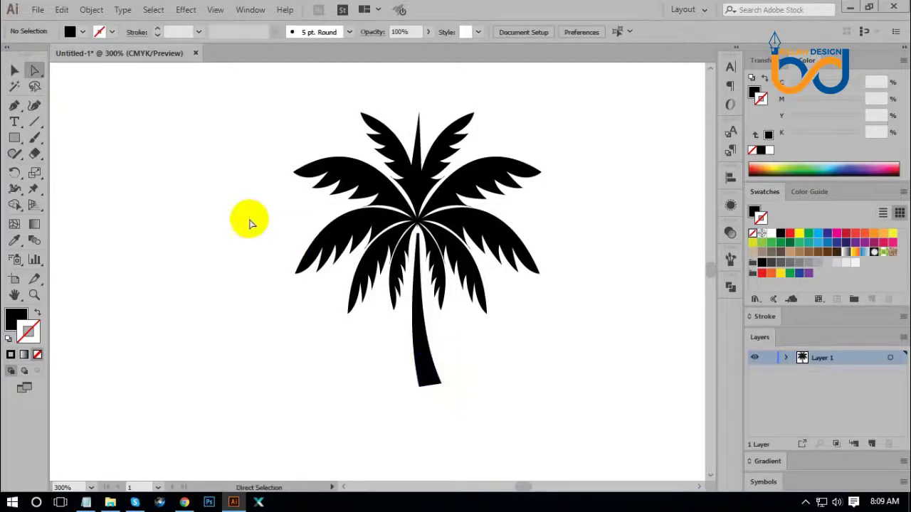
Scale the grouped crown down proportionally about its center, leaving the trunk at its size.
left_click(473, 222)
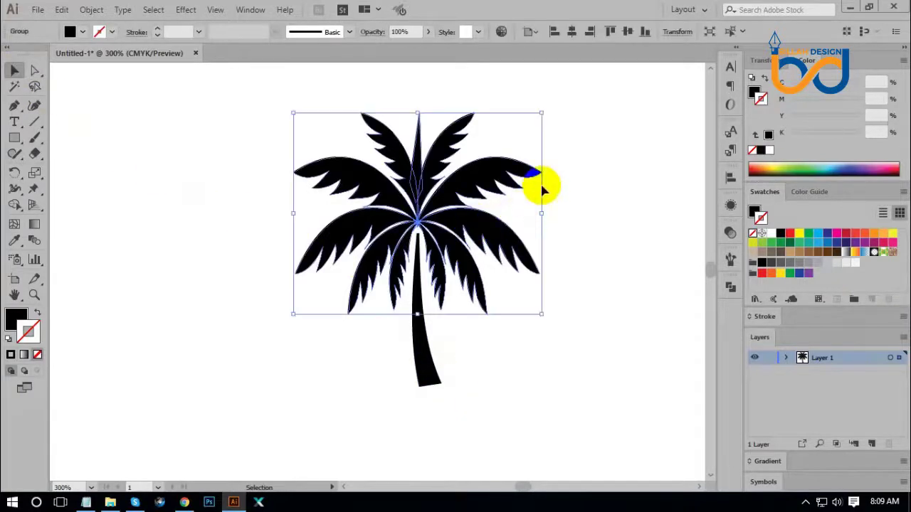
left_click_drag(541, 110, 500, 145)
left_click(539, 298)
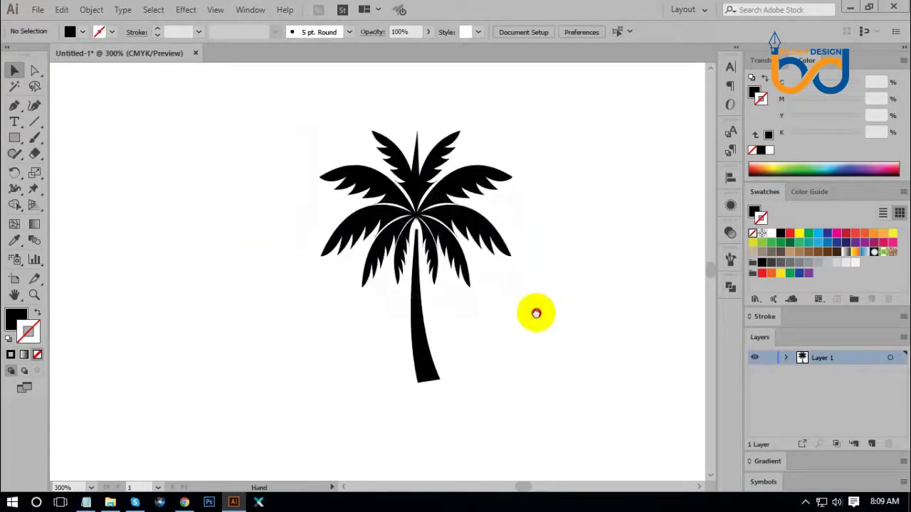
Scale the grouped crown down slightly more about its center and move the trunk straight up about 6 pt under it.
scroll(535, 313, "up", 1)
left_click(473, 239)
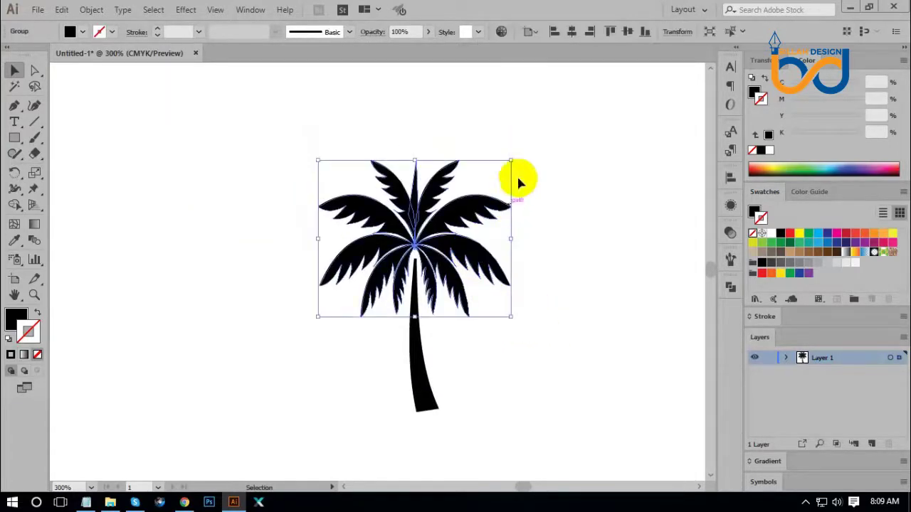
left_click_drag(514, 160, 507, 164)
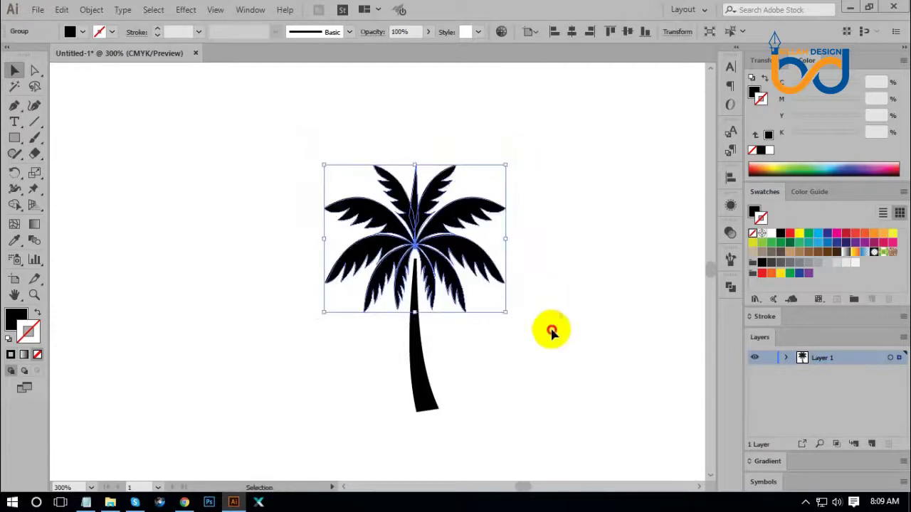
left_click(551, 330)
left_click_drag(418, 324, 419, 307)
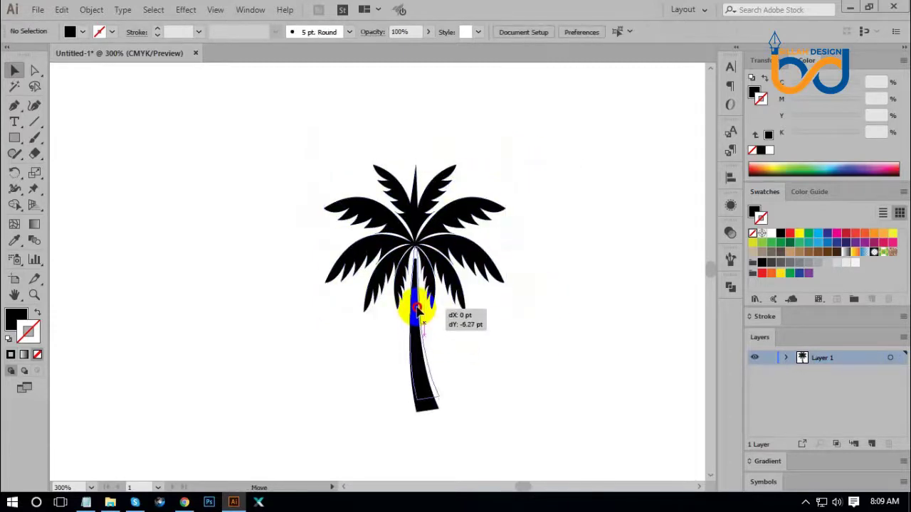
left_click(494, 386)
Examine the resized palm against the whole artboard at reduced and enlarged magnification.
key("ctrl+minus")
key("ctrl+minus")
key("ctrl+minus")
key("ctrl+minus")
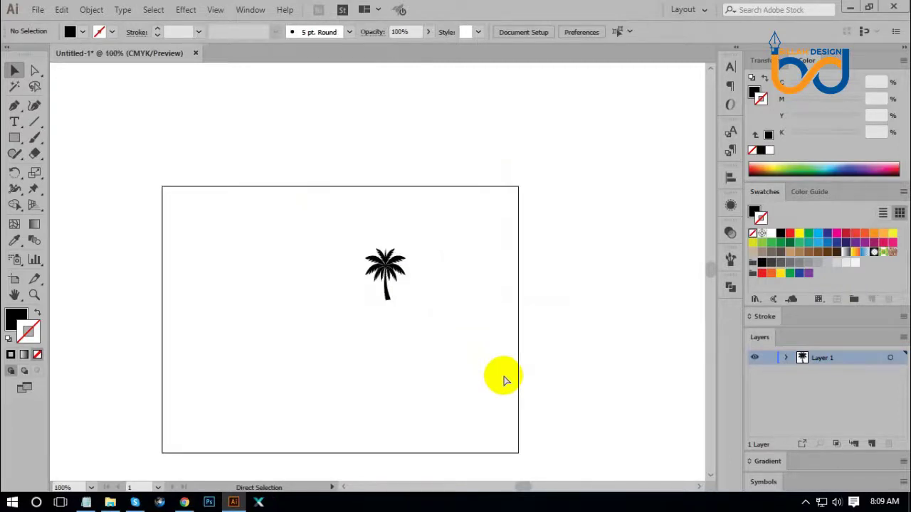
key("ctrl+plus")
key("ctrl+plus")
key("ctrl+plus")
key("ctrl+minus")
key("ctrl+minus")
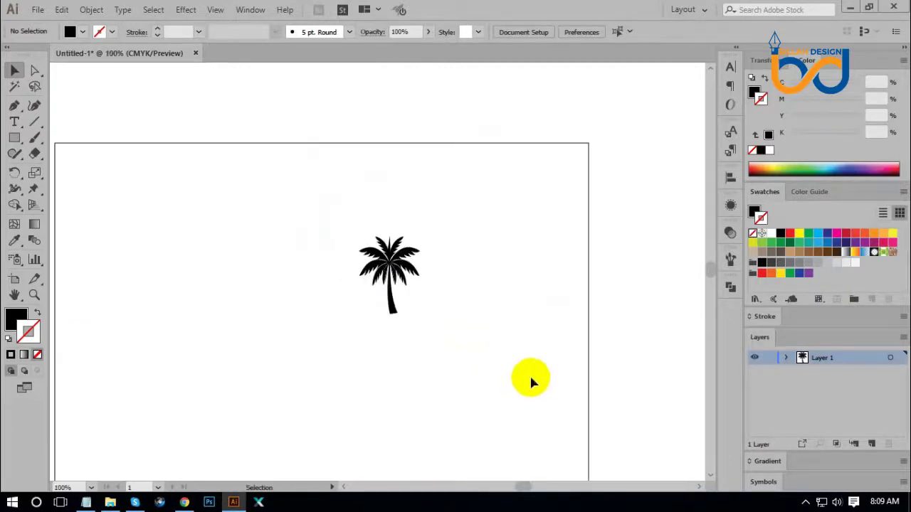
Group the crown and trunk and move the whole palm into the artboard's upper-right corner.
left_click_drag(467, 369, 474, 362)
left_click_drag(341, 187, 471, 350)
key("a")
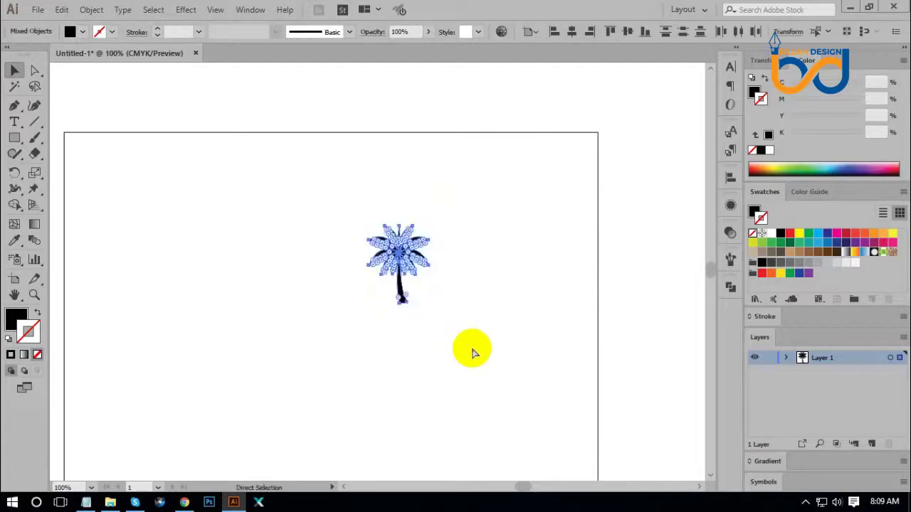
key("v")
left_click(469, 349)
left_click_drag(399, 248, 528, 187)
left_click(549, 329)
left_click_drag(469, 329, 493, 317)
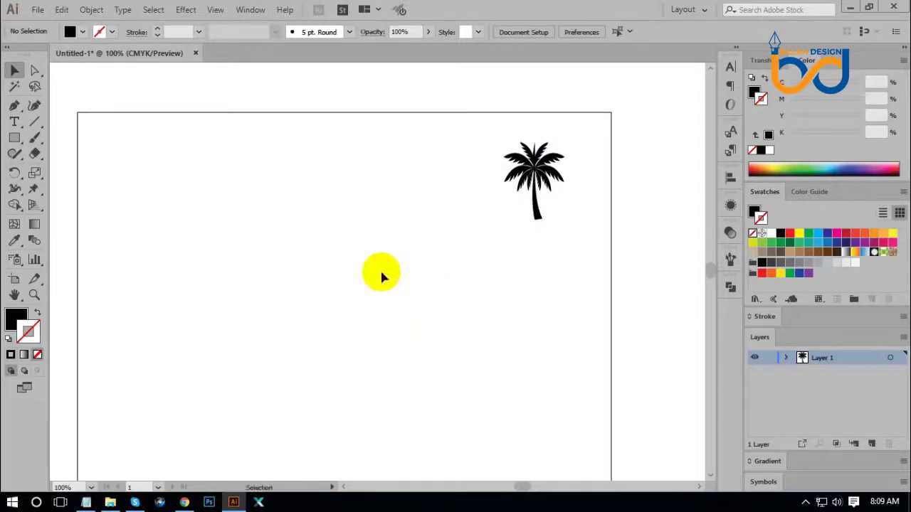
Draw a black S-curved wave about 277 pt wide with pointed ends in the artboard's middle using the Pen tool and curved segments.
left_click(17, 106)
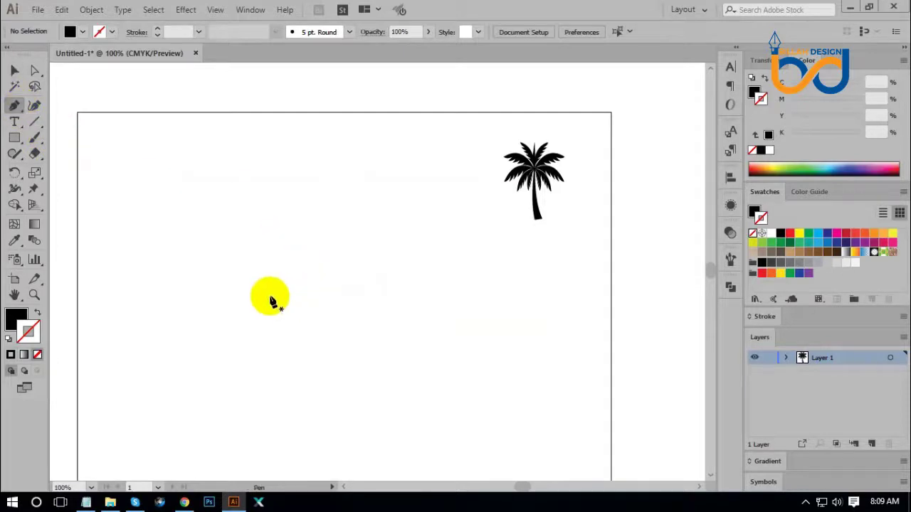
left_click(269, 295)
left_click(454, 285)
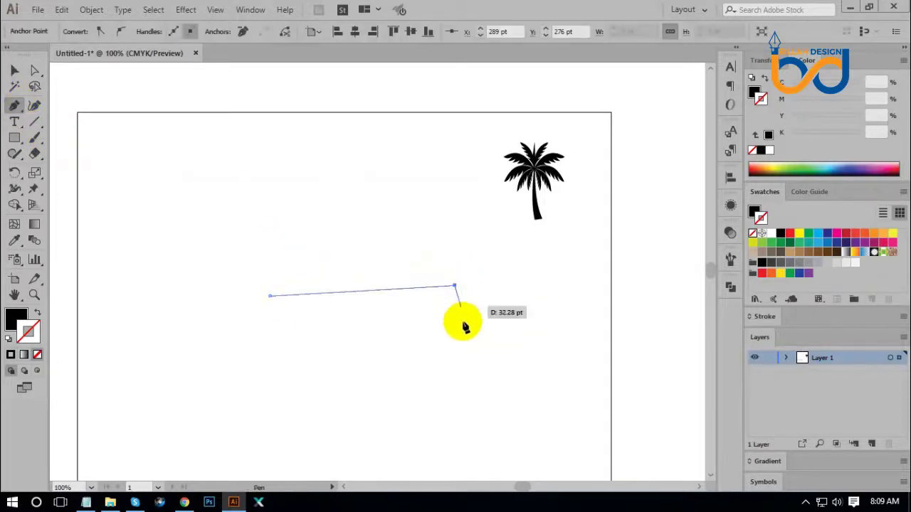
key("shift+c")
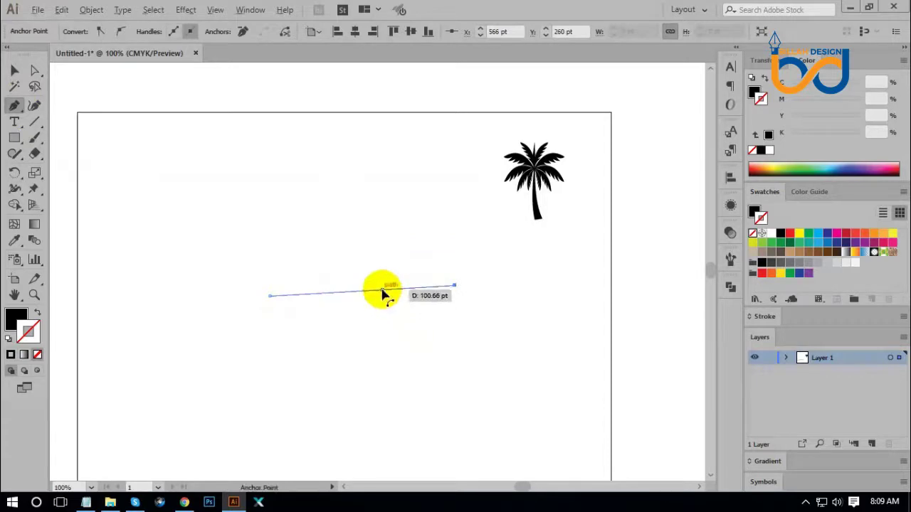
left_click_drag(383, 290, 344, 312)
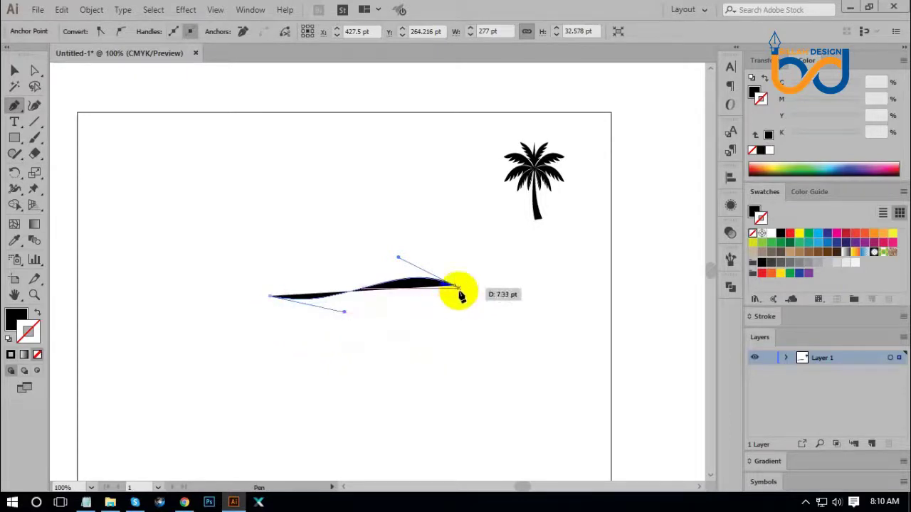
left_click(270, 297)
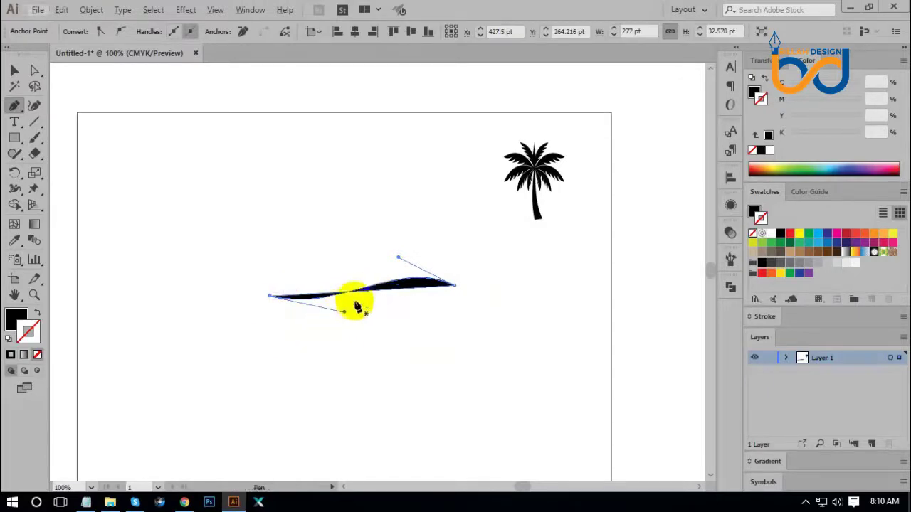
left_click_drag(367, 297, 402, 327)
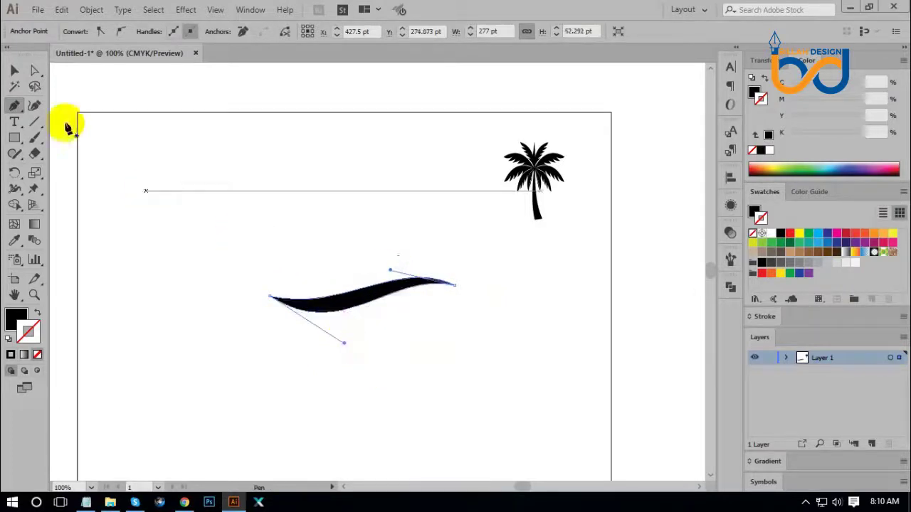
Shift the wave's left tip slightly up and outward and adjust the lower edge's curve handle there.
left_click(34, 70)
left_click(424, 375)
key("ctrl+equal")
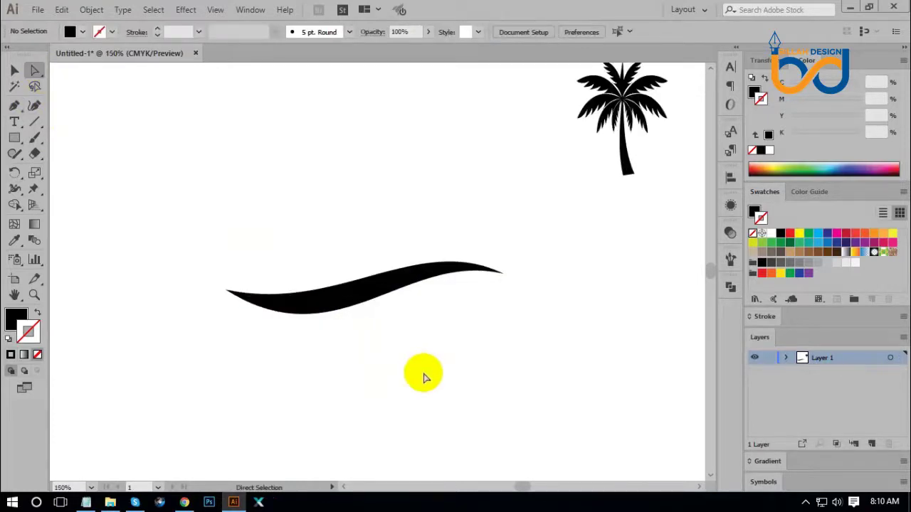
left_click_drag(308, 278, 336, 326)
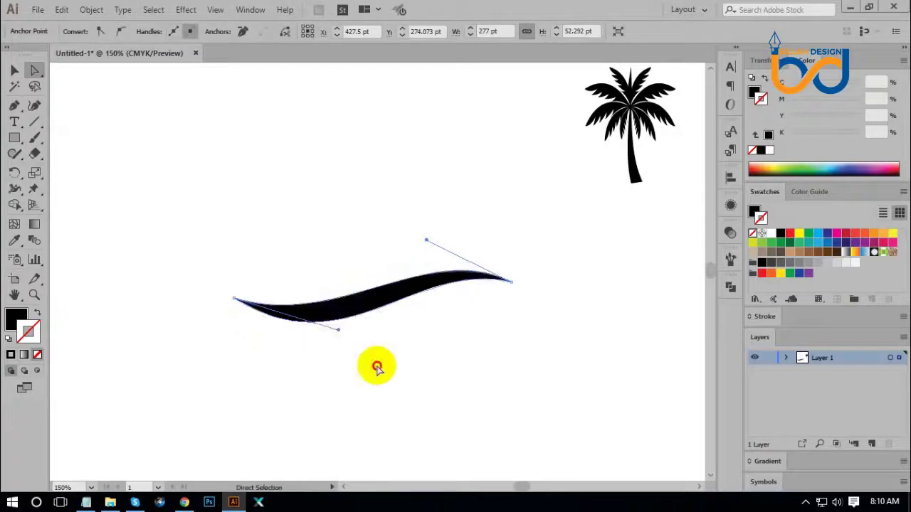
left_click(218, 261)
left_click_drag(235, 304, 231, 290)
left_click_drag(343, 361, 361, 382)
Reshape the wave's upper edge with its curve handles, deepening the left dip and raising the right crest.
left_click(301, 270)
left_click_drag(301, 271, 336, 325)
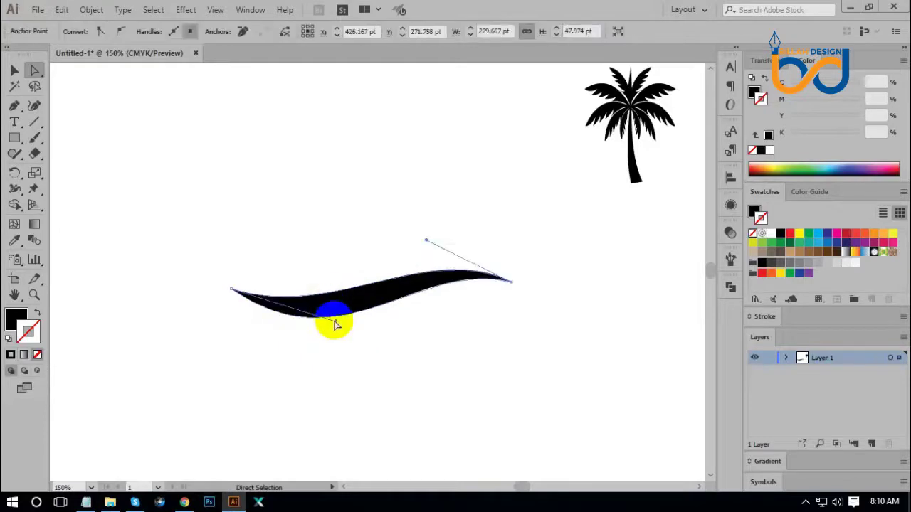
left_click(335, 324)
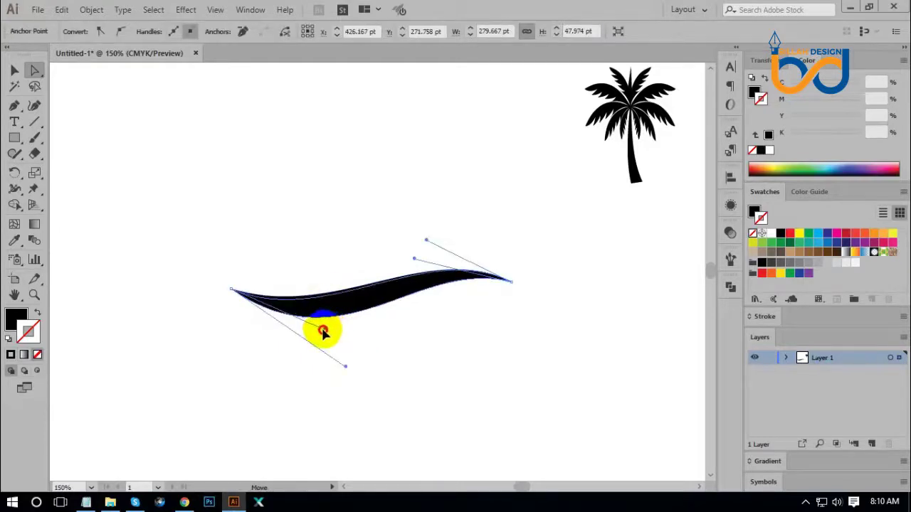
left_click_drag(320, 333, 321, 329)
left_click(393, 257)
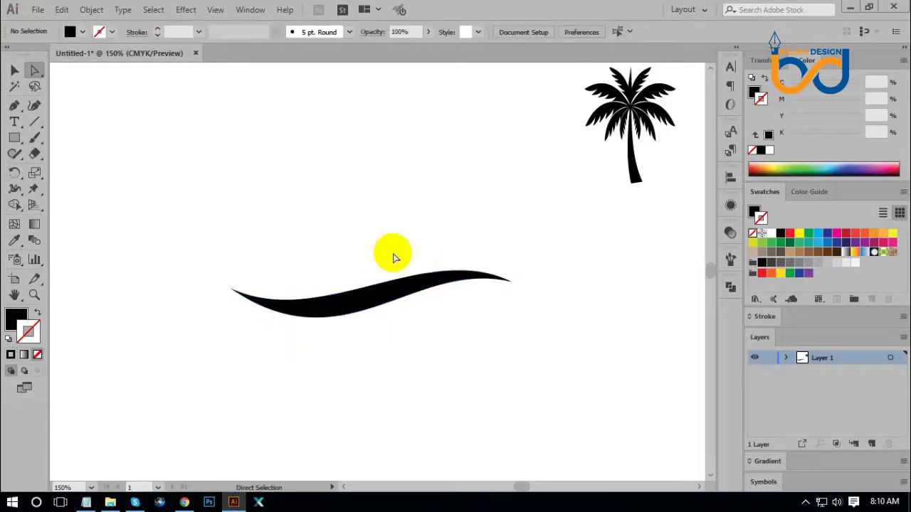
left_click(435, 276)
left_click_drag(427, 240, 428, 230)
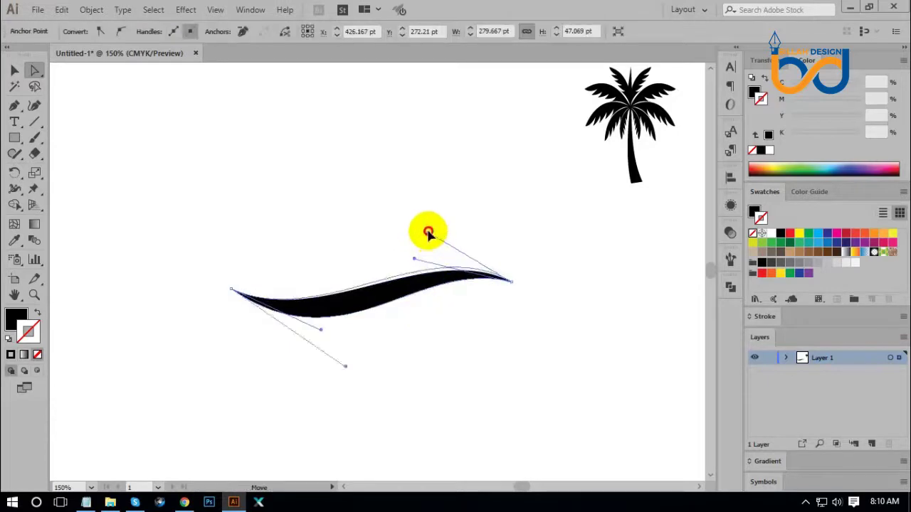
left_click(482, 325)
left_click_drag(474, 325, 479, 328)
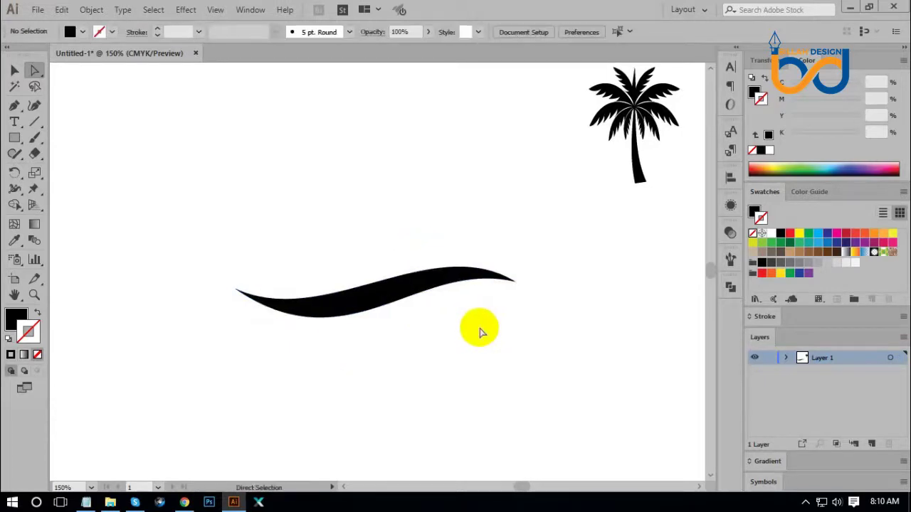
Scale the wave down proportionally and place it directly beneath the palm's trunk as the ground.
key("ctrl+minus")
key("ctrl+minus")
key("ctrl+minus")
key("ctrl+plus")
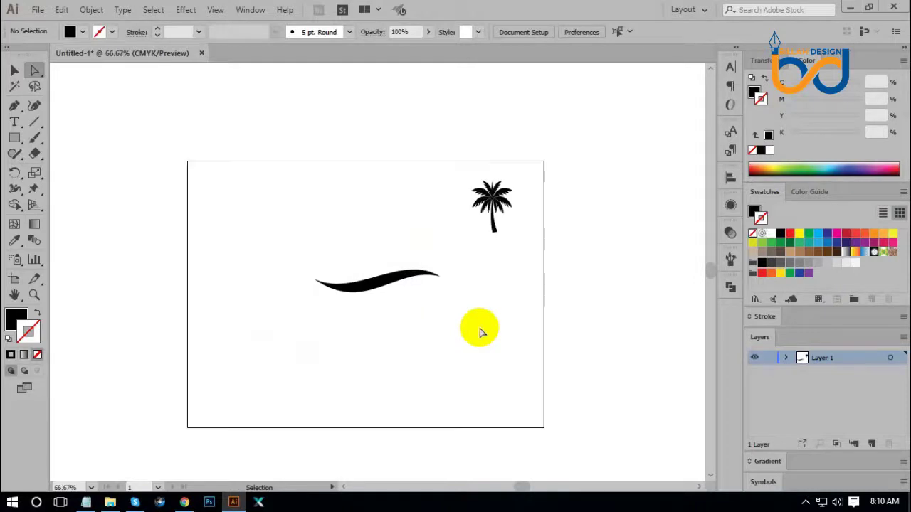
left_click_drag(466, 318, 469, 324)
left_click(15, 70)
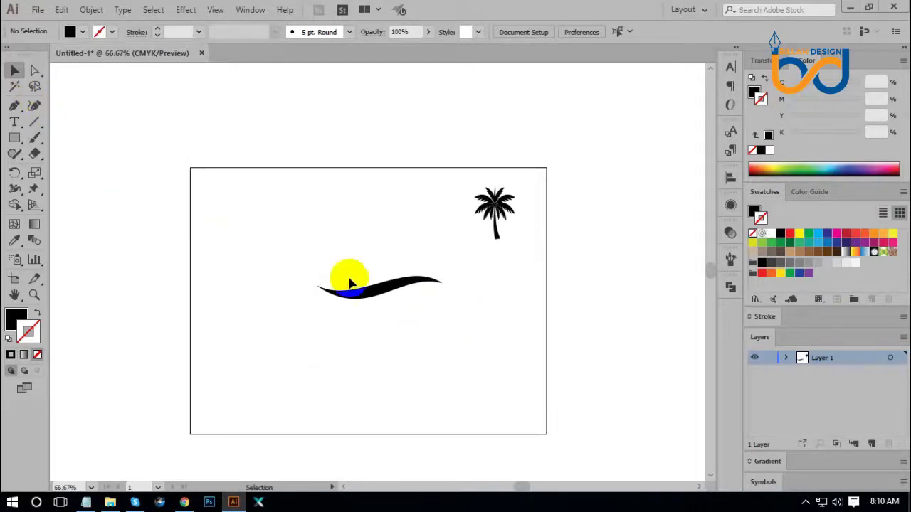
left_click(373, 288)
left_click_drag(442, 286, 492, 251)
left_click(505, 329)
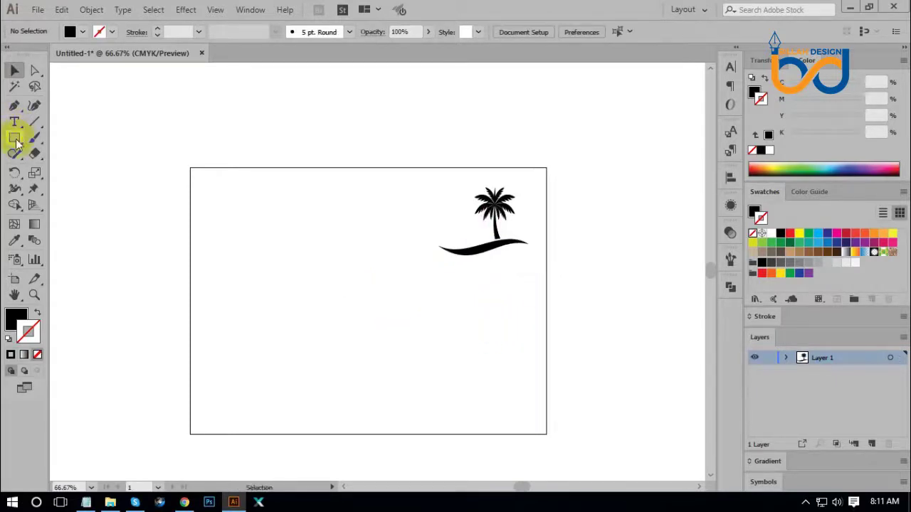
Draw a circle with the Ellipse tool in the empty area beside the palm and select it.
left_click_drag(18, 142, 42, 169)
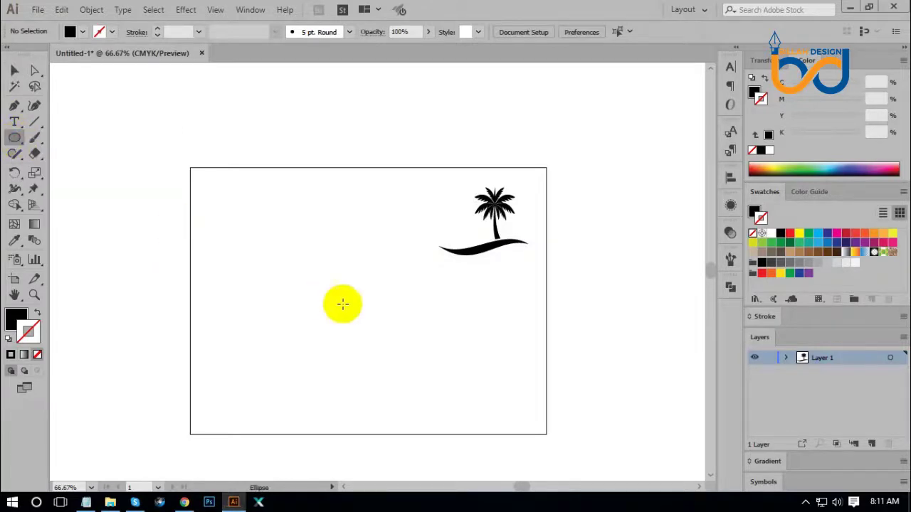
mouse_move(354, 274)
left_mouse_down()
mouse_move(375, 311)
mouse_move(389, 309)
left_mouse_up()
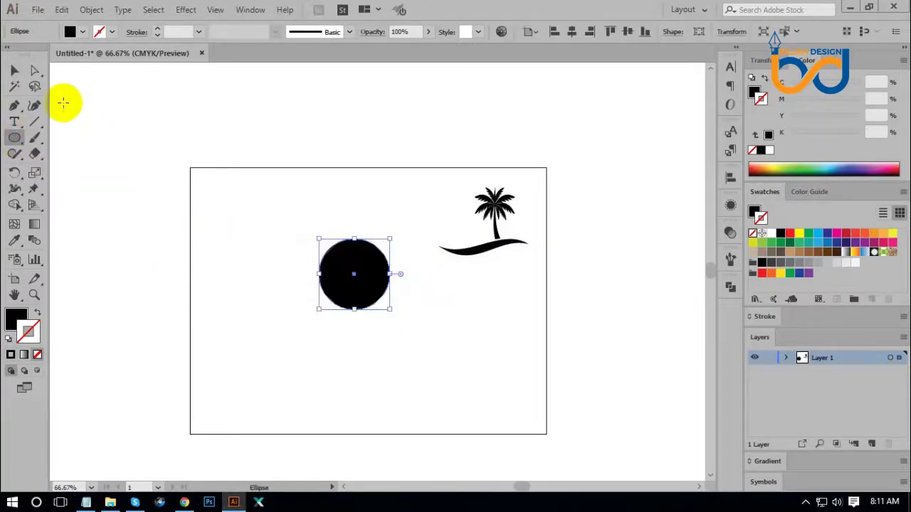
left_click(14, 70)
left_click(362, 283)
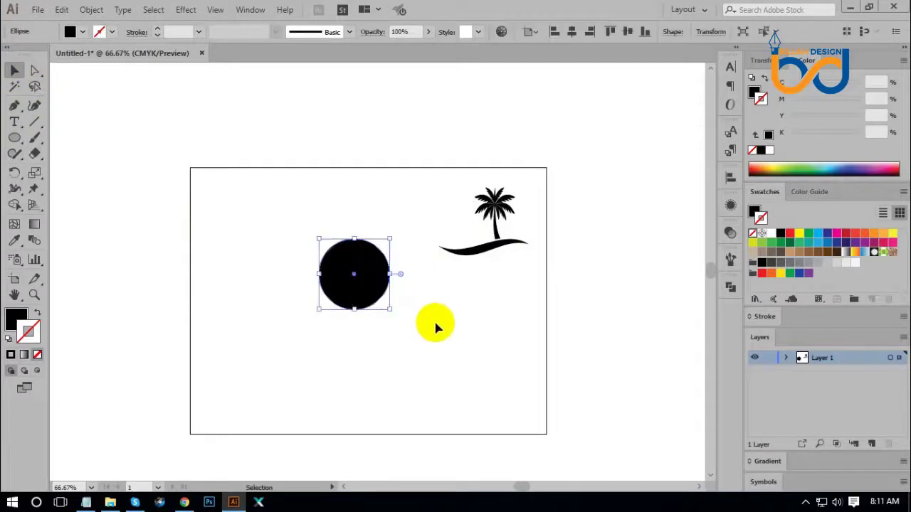
Fill the circle with an orange of C 0, M 38, Y 100, K 0.
left_click(756, 213)
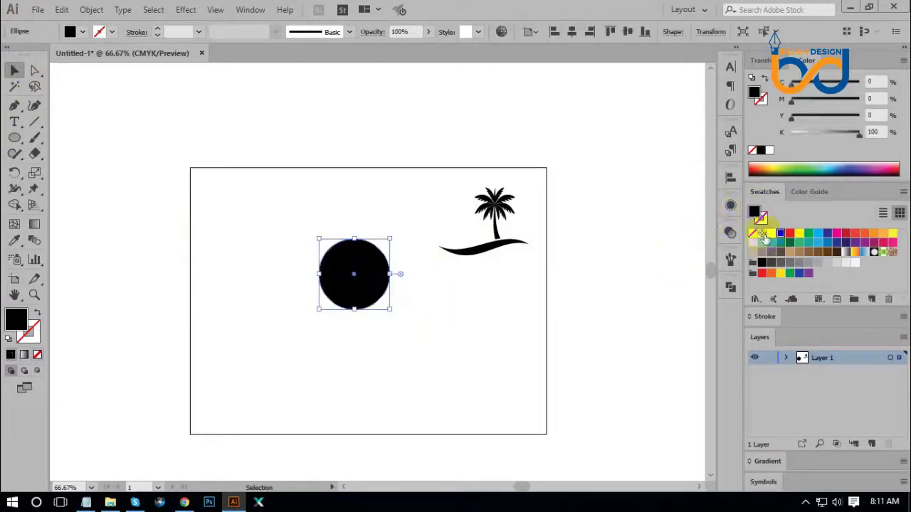
left_click(801, 234)
left_click_drag(791, 102, 814, 103)
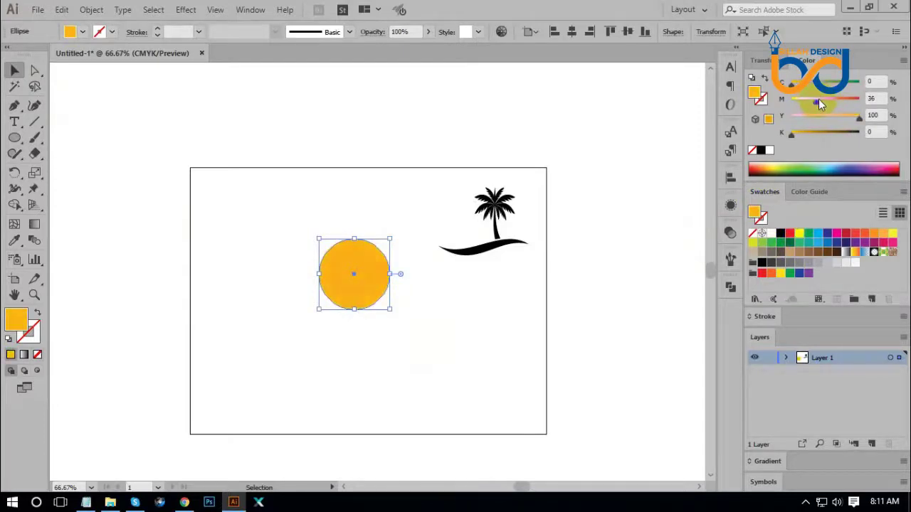
left_click_drag(819, 104, 816, 105)
left_click(479, 338)
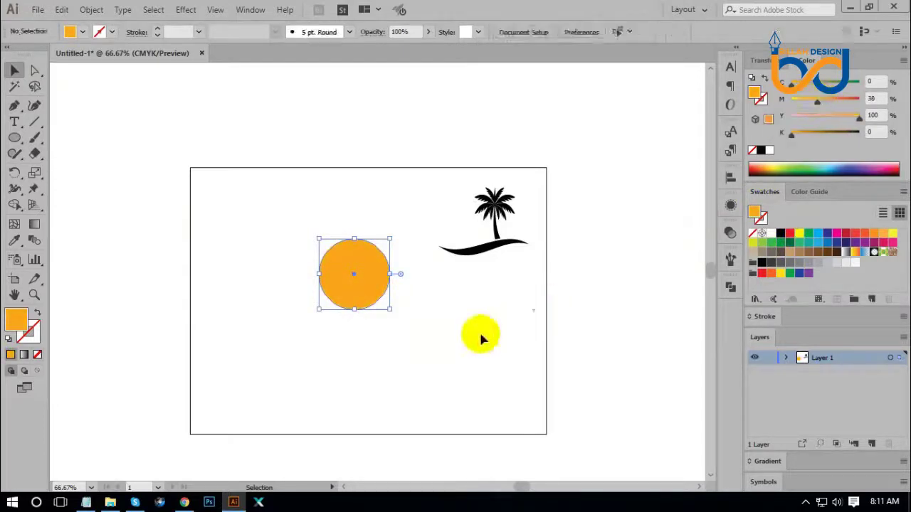
Swap the circle's fill and stroke to turn it into an unfilled orange outline.
left_click(360, 270)
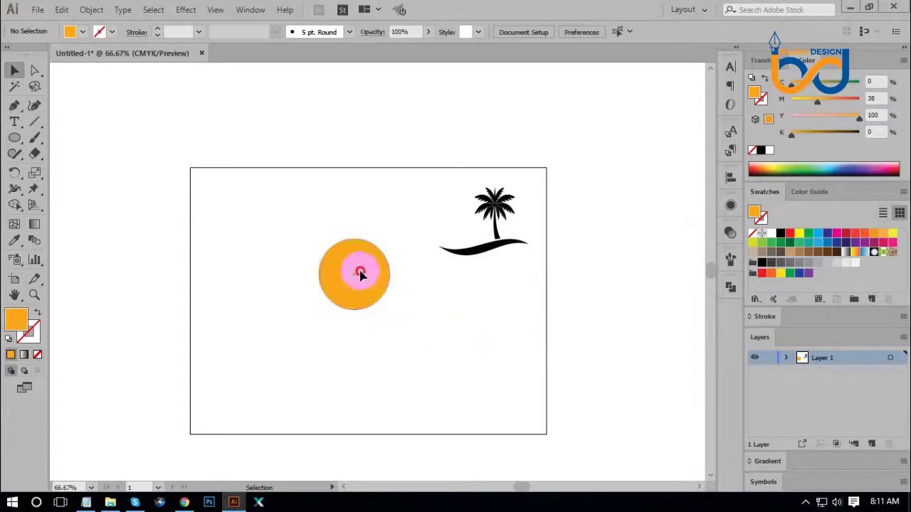
left_click(38, 312)
left_click(299, 354)
left_click_drag(412, 358, 428, 359)
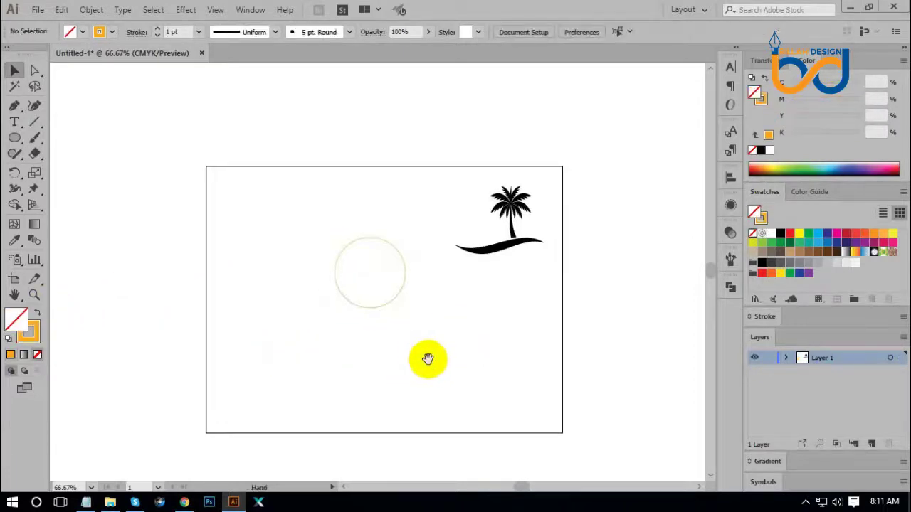
Draw a short vertical line just above the circle, aligned with its center, and thicken its orange stroke into a sun ray.
key("ctrl+1")
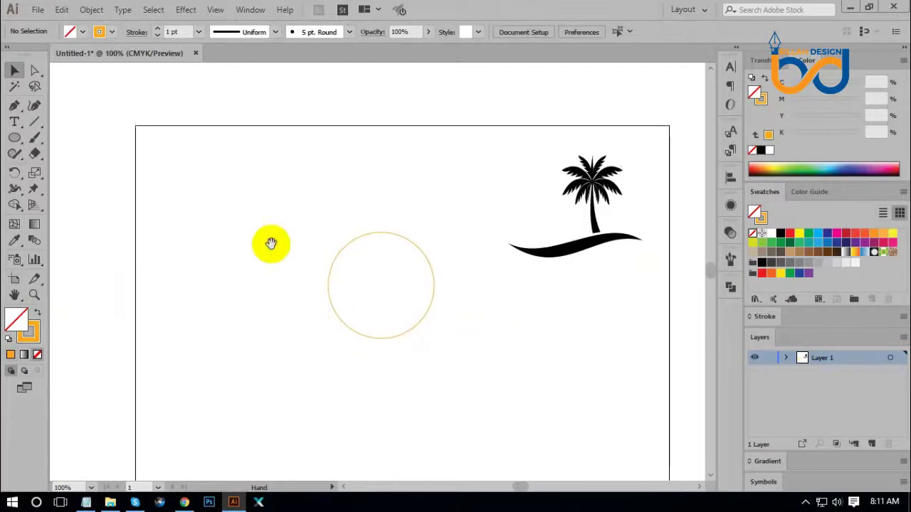
left_click(40, 123)
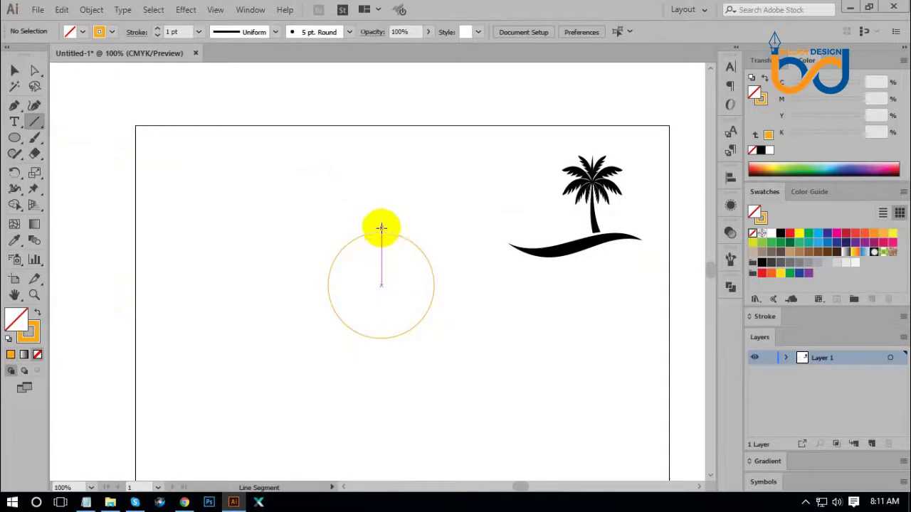
left_click_drag(381, 228, 382, 179)
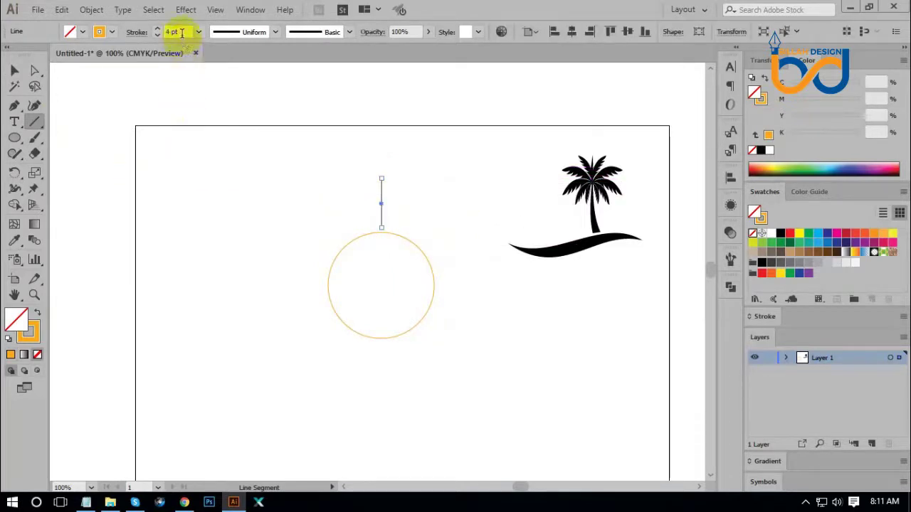
scroll(181, 33, "up", 3)
scroll(181, 33, "up", 2)
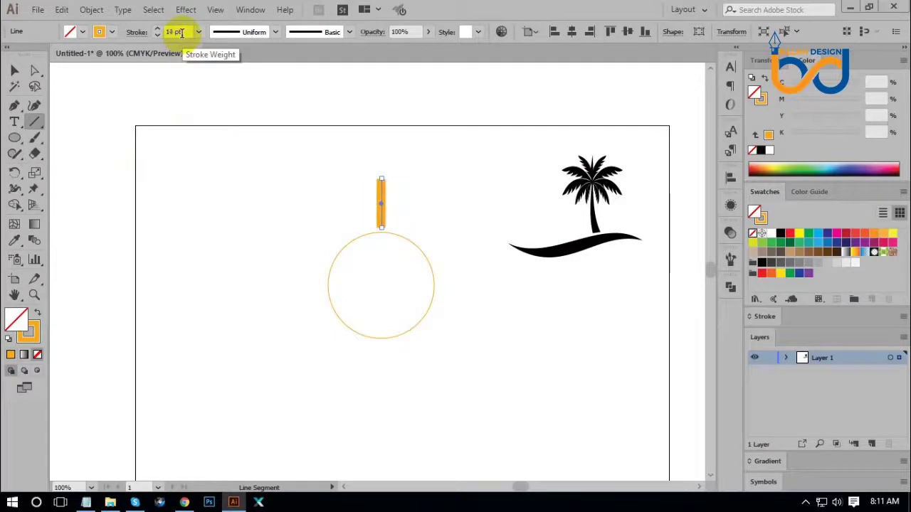
Taper the ray above the circle to a point by applying Width Profile 4 to its stroke.
left_click(252, 33)
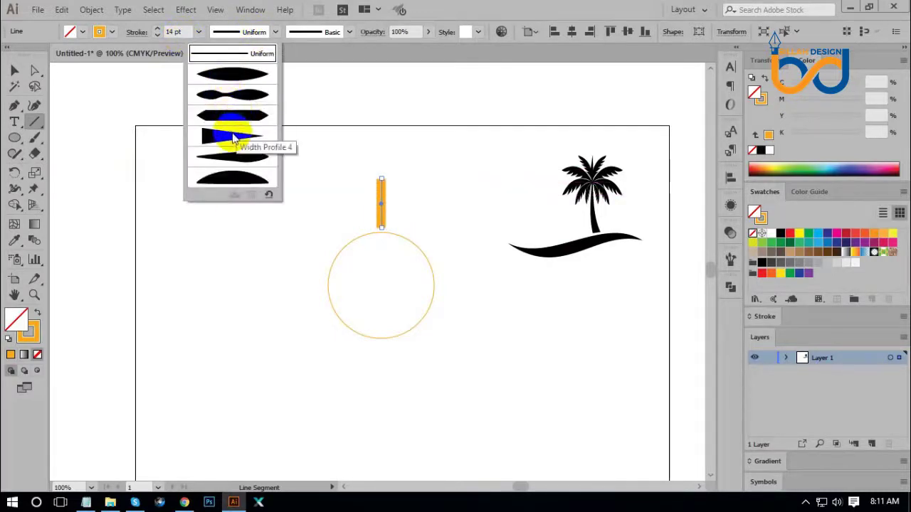
left_click(233, 138)
left_click(14, 70)
left_click(230, 267)
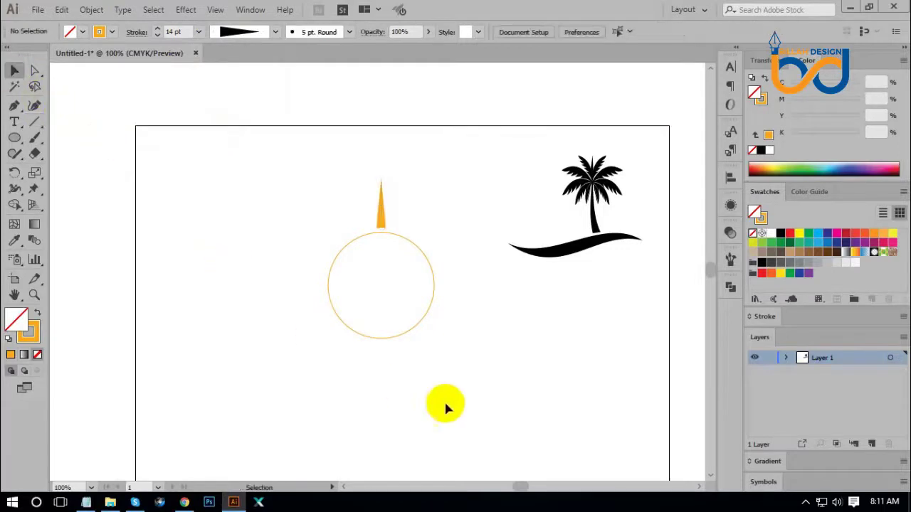
left_click(381, 213)
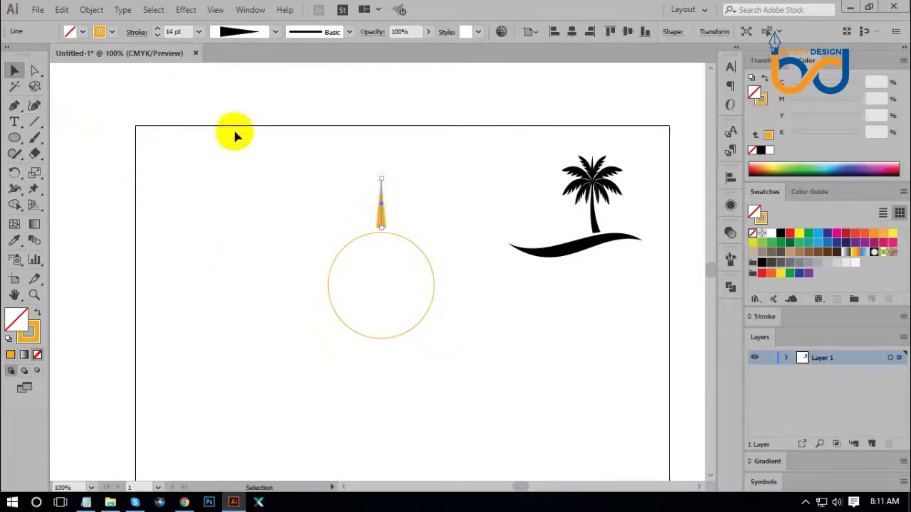
left_click(411, 219)
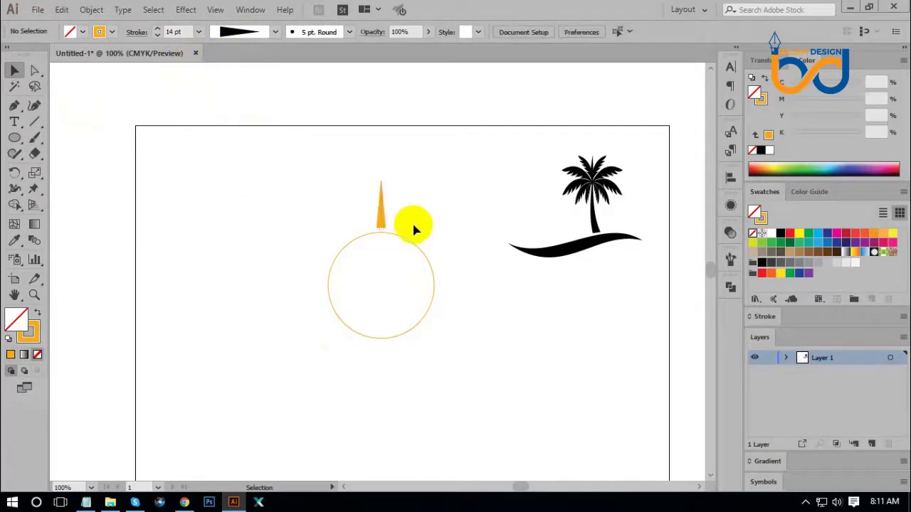
Start rotating the ray about the circle's center, with an angle of 30°.
left_click(385, 215)
left_click(444, 235)
left_click(385, 214)
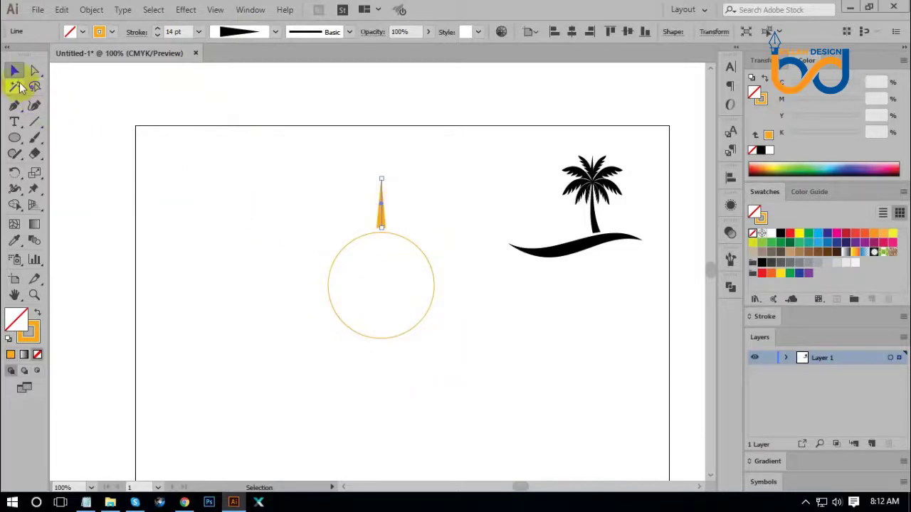
left_click(14, 173)
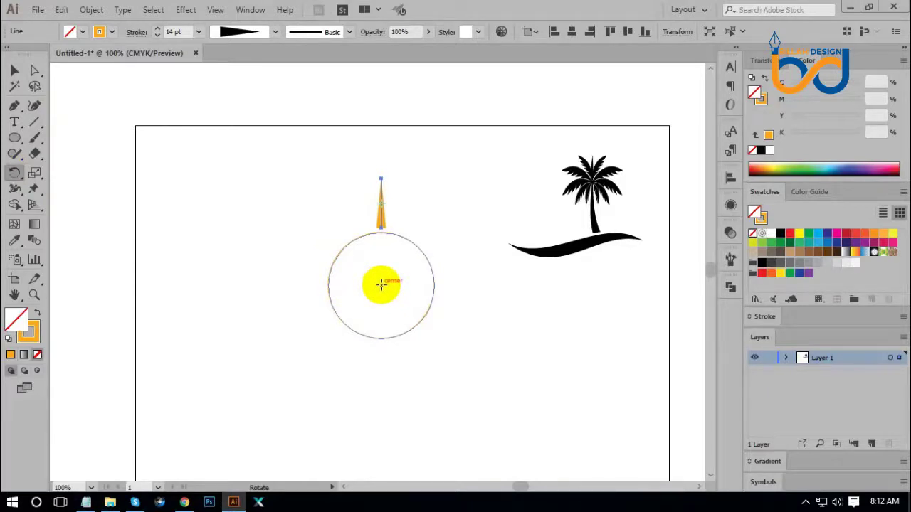
left_click(382, 285, "alt")
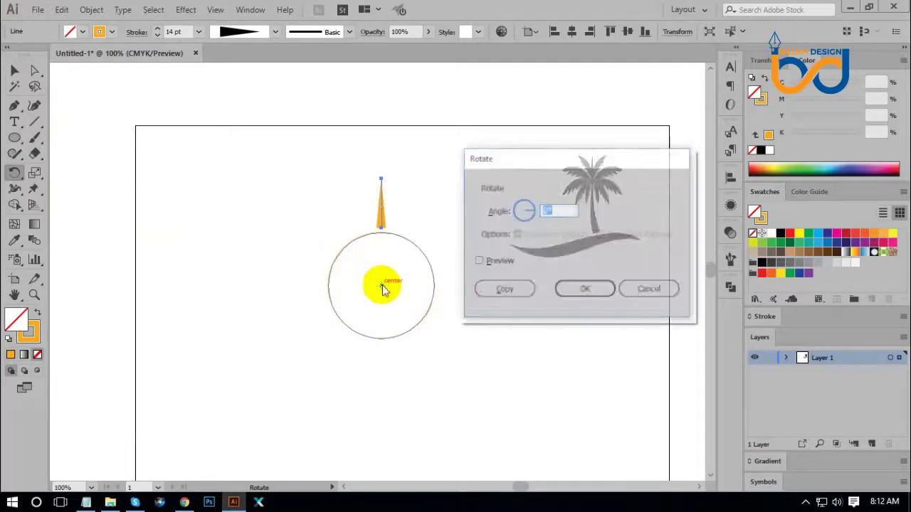
left_click_drag(524, 167, 550, 165)
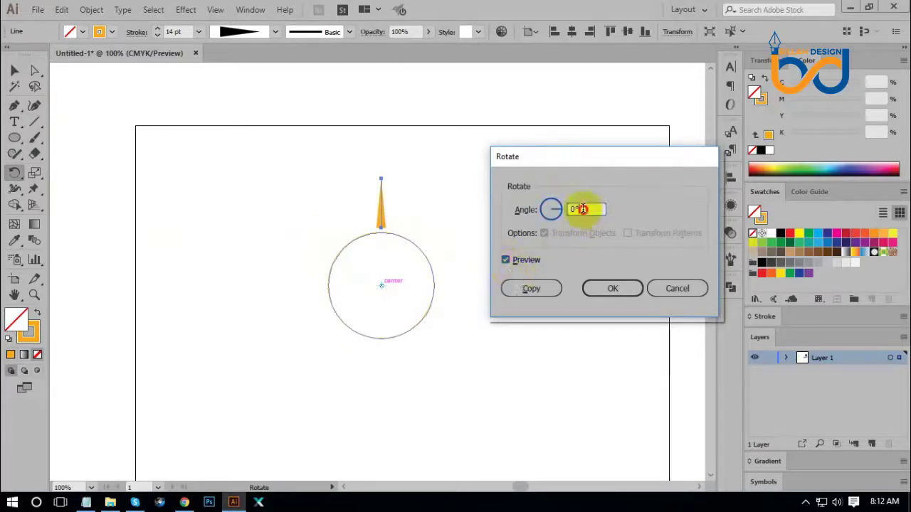
left_click(545, 211)
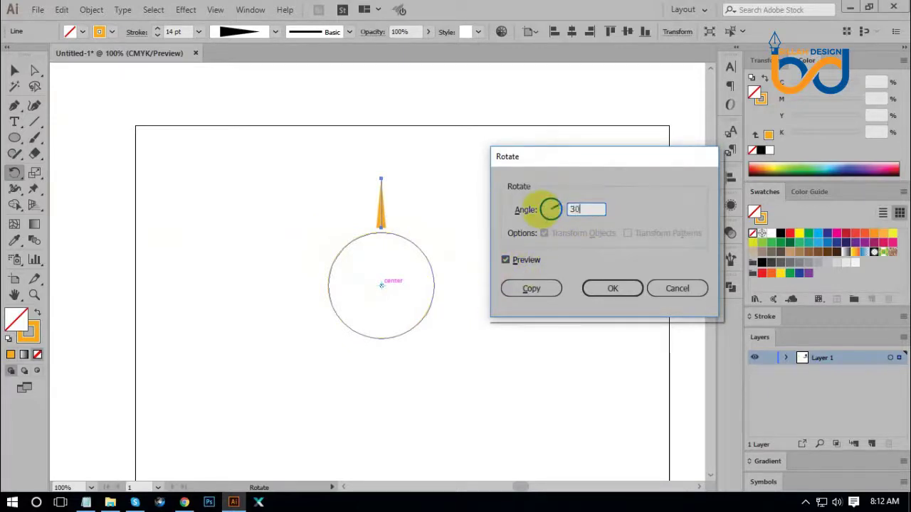
Preview the 30° rotation and create it as a copy of the ray.
left_click(506, 260)
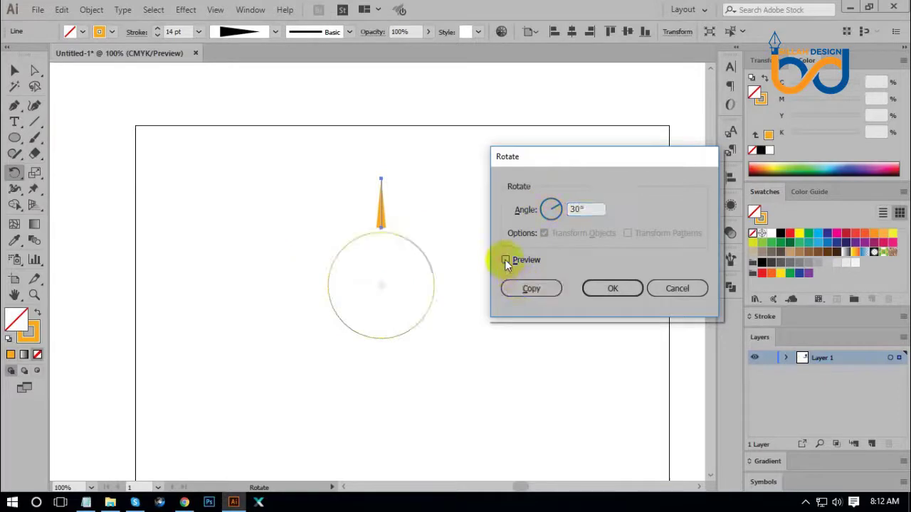
left_click(506, 260)
left_click(505, 260)
left_click(505, 261)
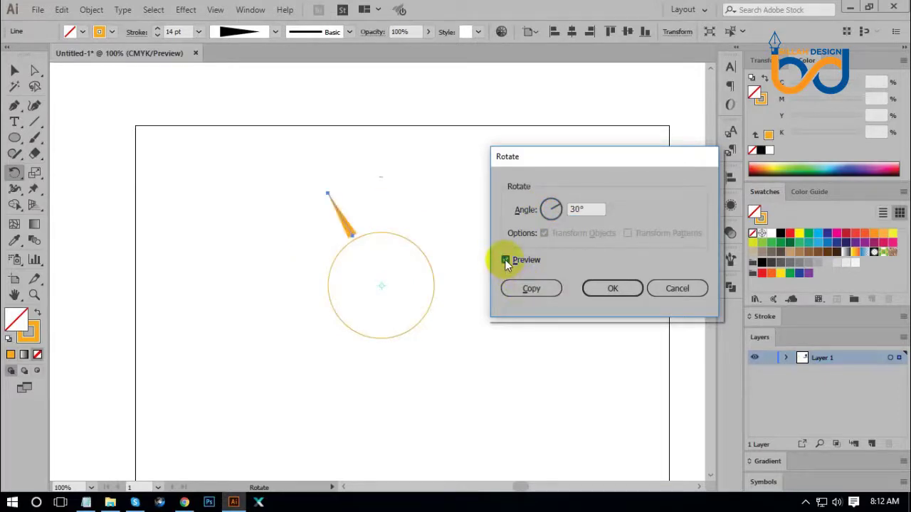
left_click(506, 261)
left_click(505, 260)
left_click(532, 288)
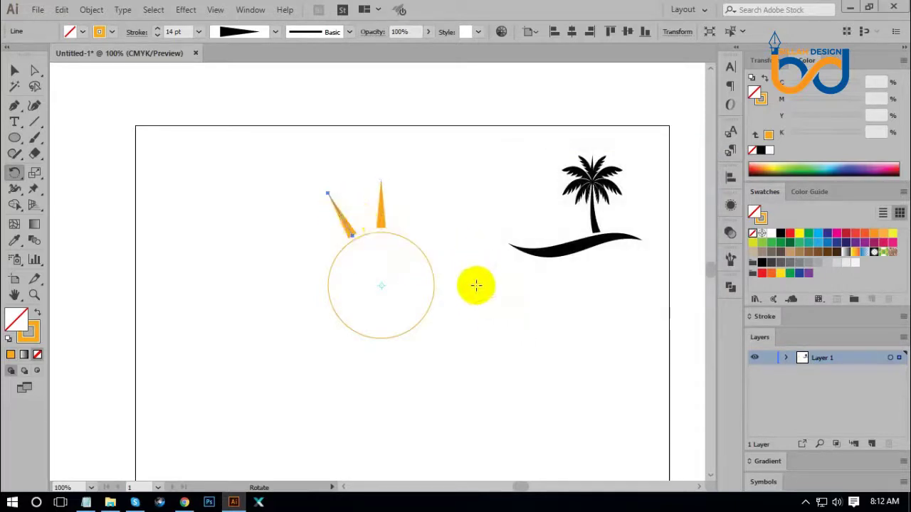
Repeat the rotated copy until twelve rays surround the circle, then deselect everything.
key("ctrl+d")
key("ctrl+d")
key("ctrl+d")
key("ctrl+d")
key("ctrl+d")
key("ctrl+d")
key("ctrl+d")
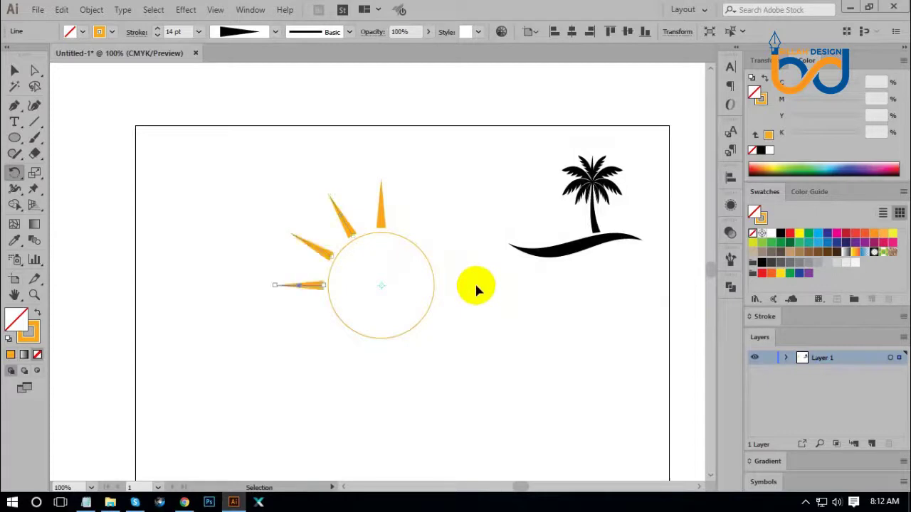
key("ctrl+d")
key("ctrl+d")
key("ctrl+d")
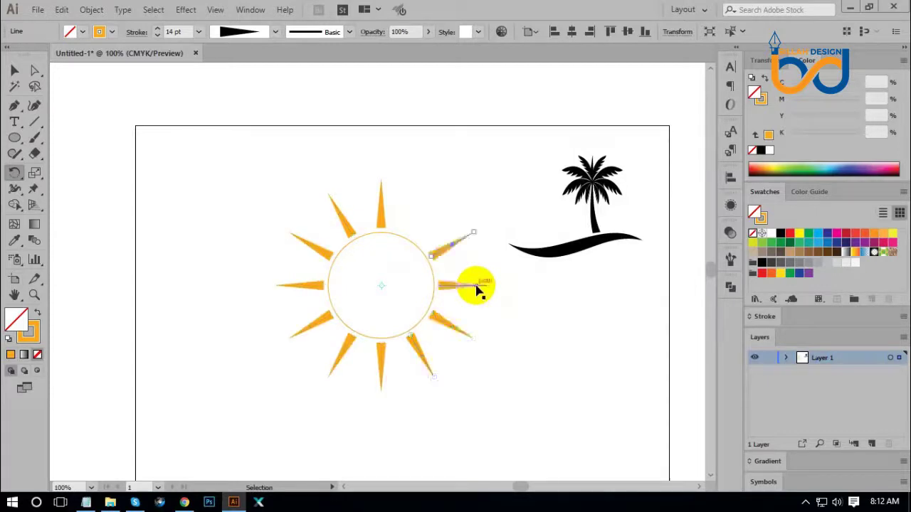
left_click(14, 70)
left_click(177, 263)
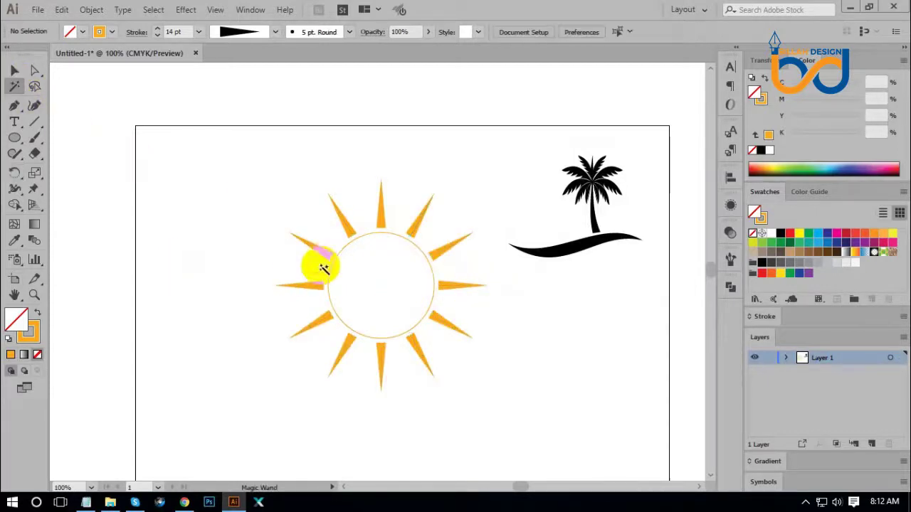
Swap the circle's fill and stroke to turn the outline into a solid orange disc.
left_click(22, 84)
left_click(14, 70)
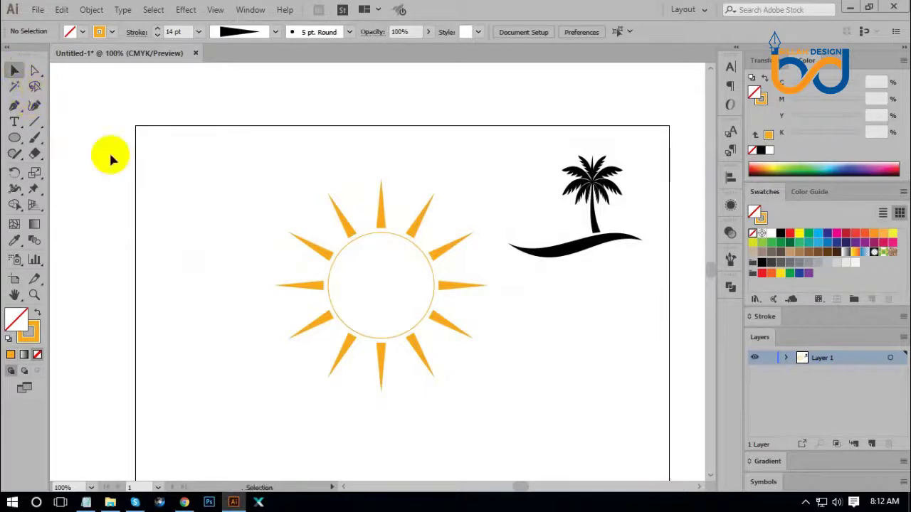
left_click(346, 252)
left_click(37, 312)
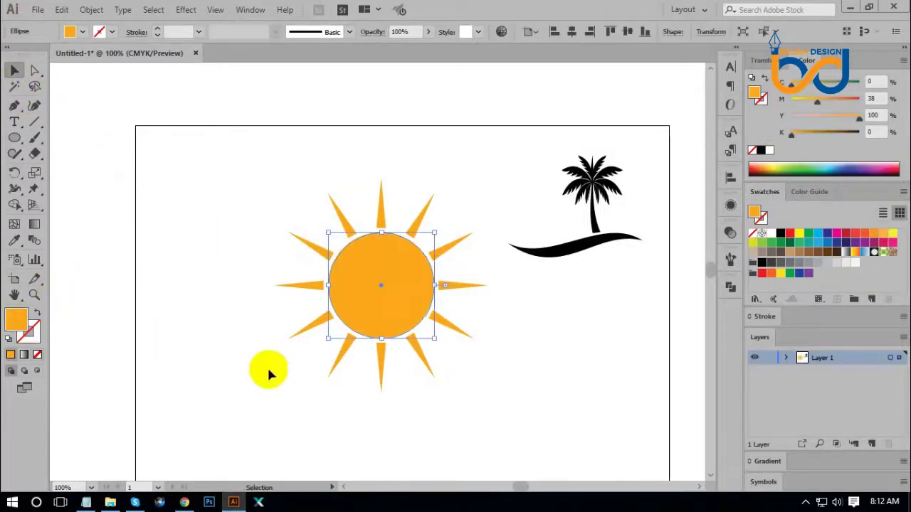
left_click(277, 376)
Examine the sun together with the palm and wave on the whole artboard.
key("ctrl+minus")
key("ctrl+minus")
key("ctrl+minus")
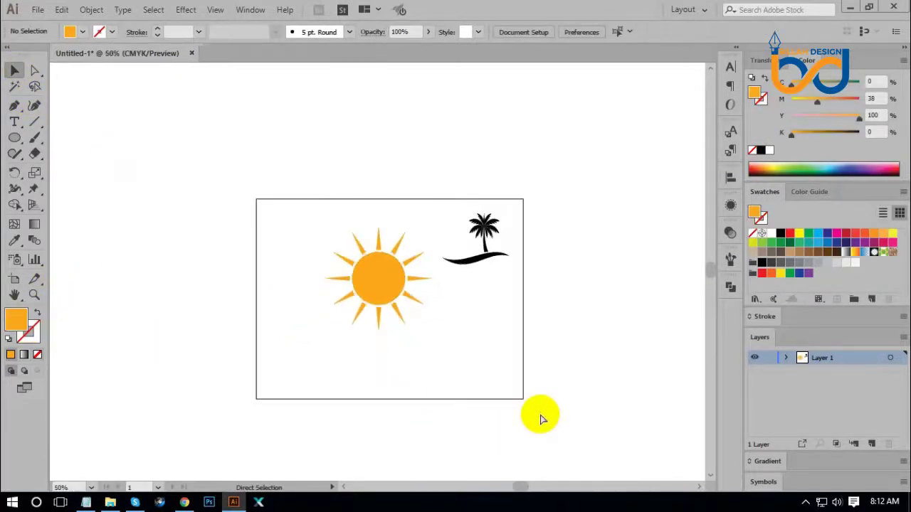
key("ctrl+plus")
key("ctrl+plus")
key("ctrl+plus")
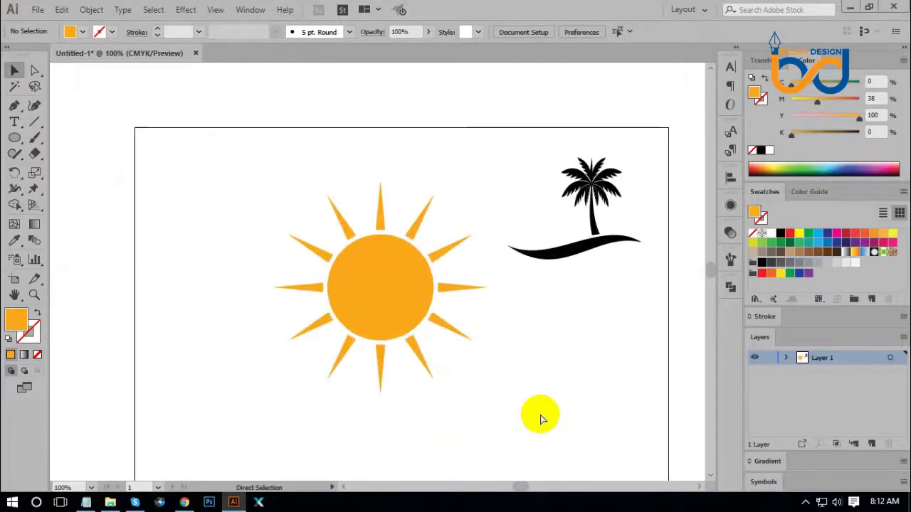
key("ctrl+minus")
key("ctrl+plus")
key("ctrl+minus")
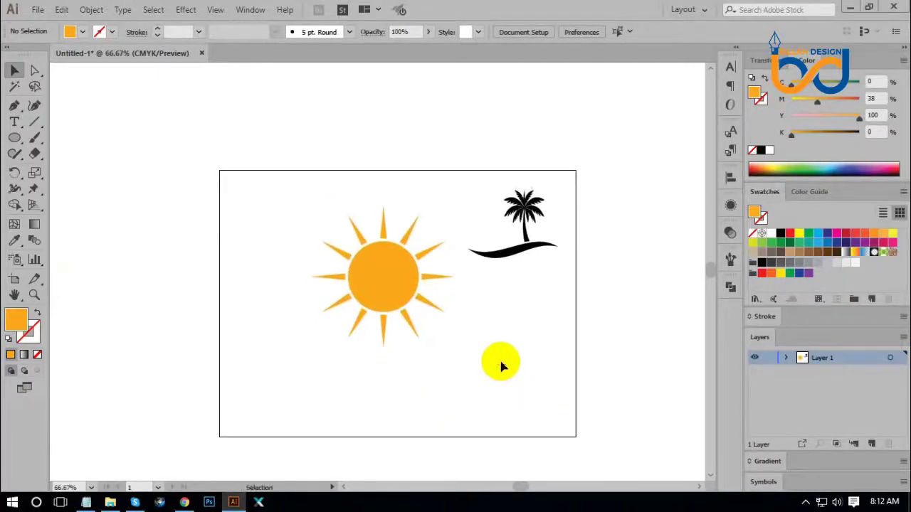
Select all the rays with the Magic Wand and expand their tapered strokes into filled shapes.
left_click_drag(295, 195, 336, 231)
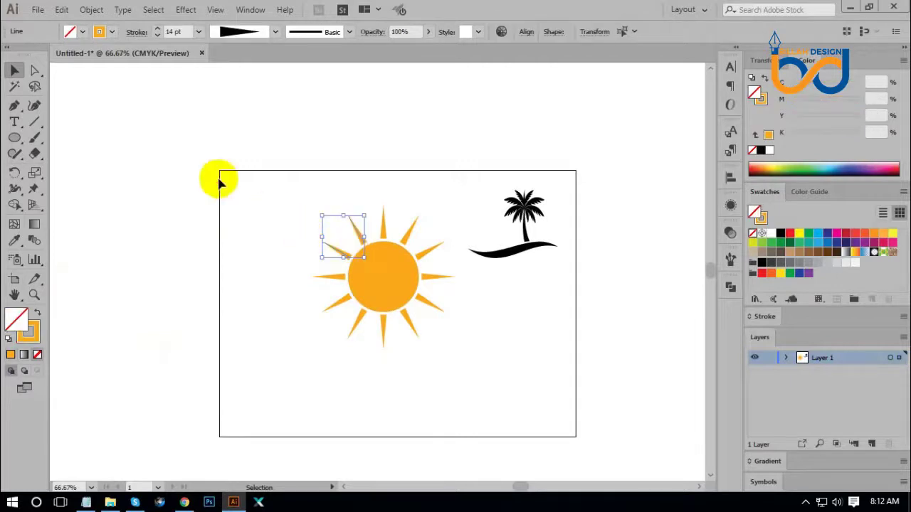
left_click(217, 179)
left_click(16, 87)
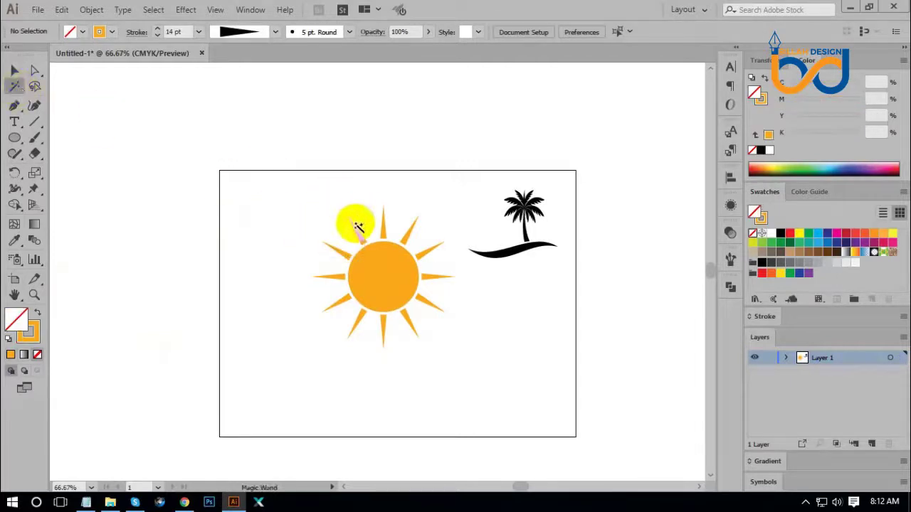
left_click(354, 226)
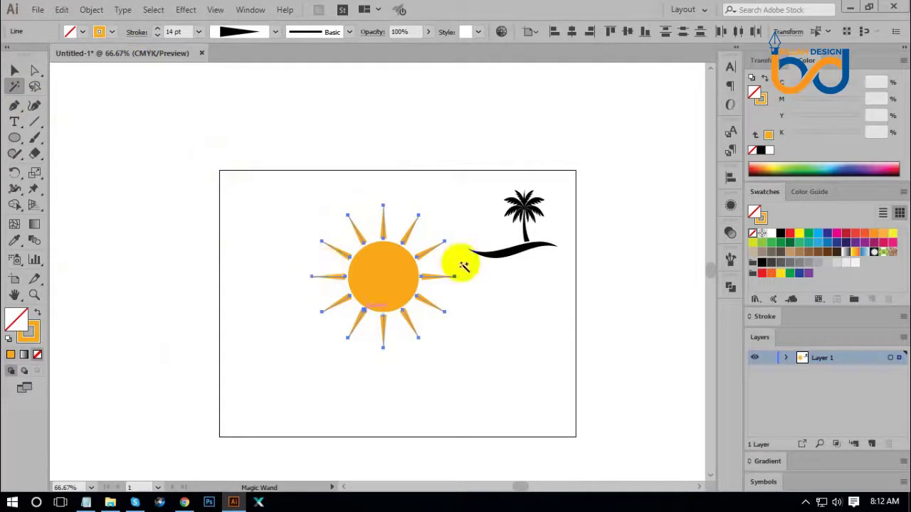
left_click(91, 10)
left_click(177, 151)
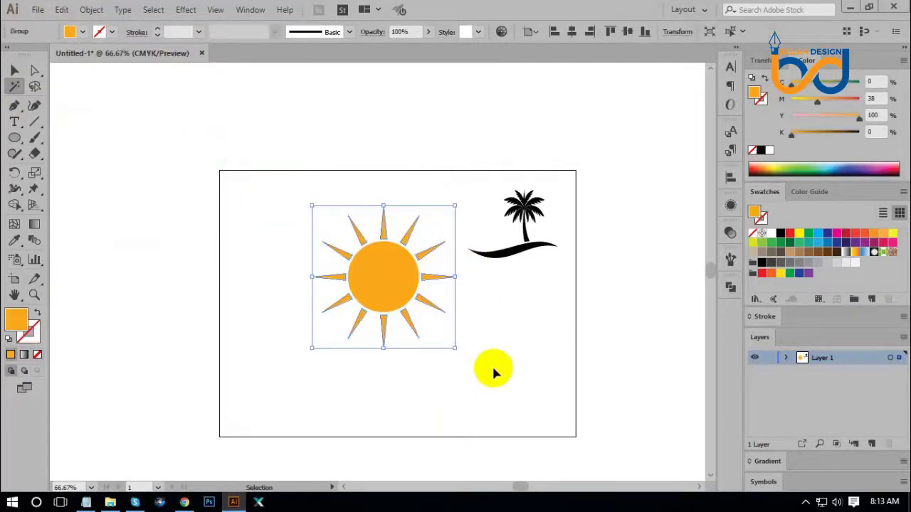
left_click(317, 274)
left_click(23, 69)
left_click(341, 228)
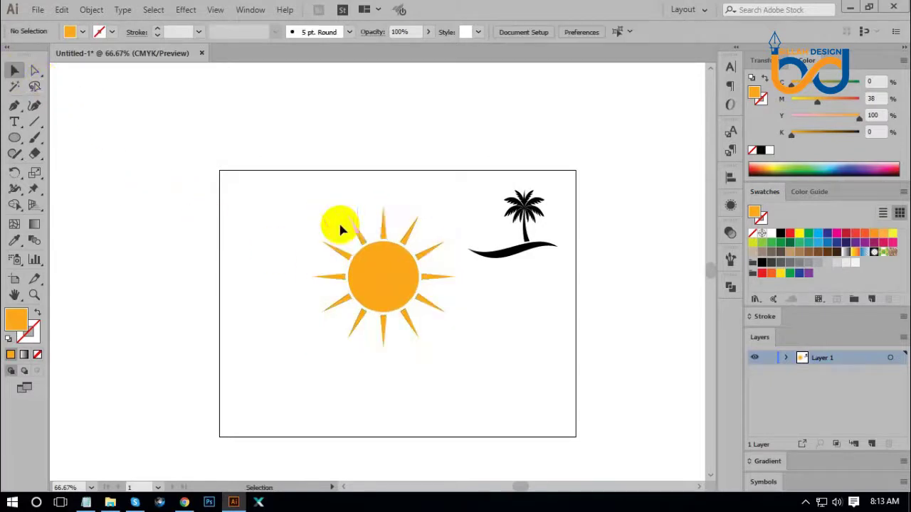
Select the orange disc together with the rays and group them into one sun.
left_click(406, 268)
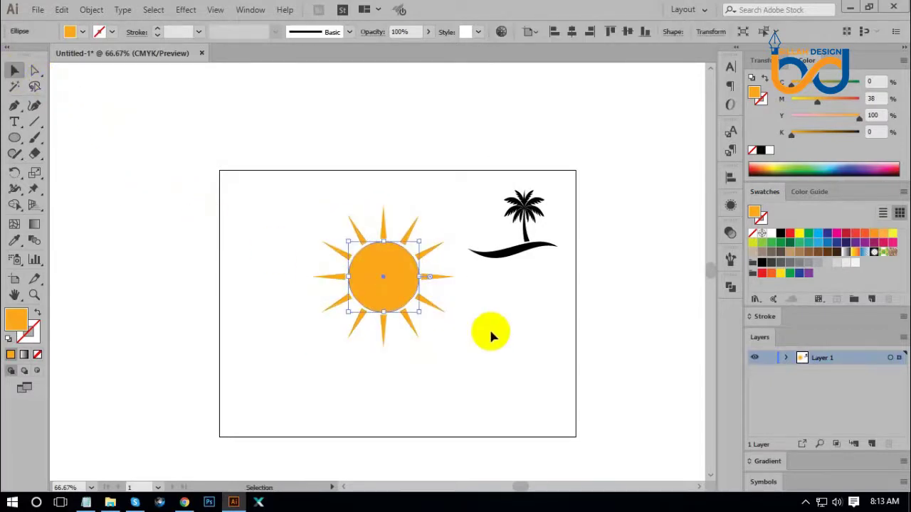
left_click(422, 217)
left_click_drag(422, 217, 483, 349)
key("a")
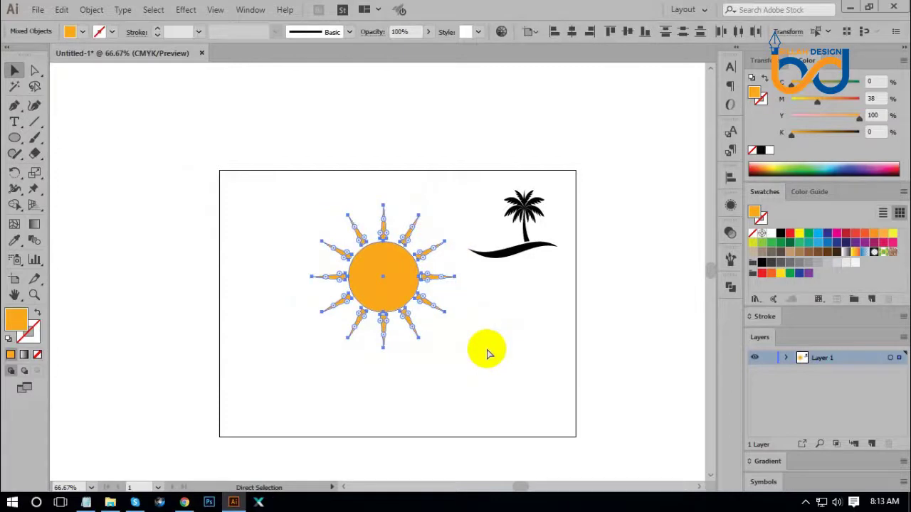
key("ctrl+g")
left_click(463, 337)
Scale the sun group down about its center to roughly two thirds and move it directly beside the palm.
left_click(393, 288)
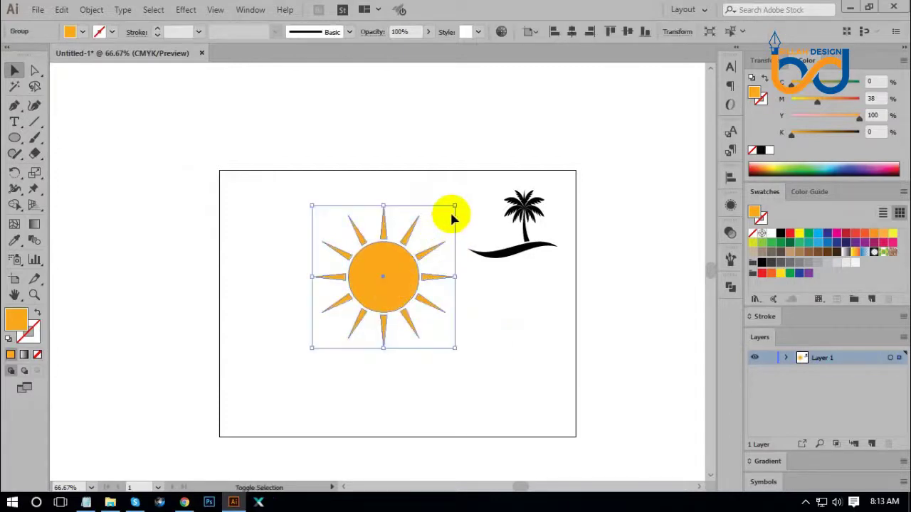
left_click_drag(454, 206, 432, 231)
left_click(467, 338)
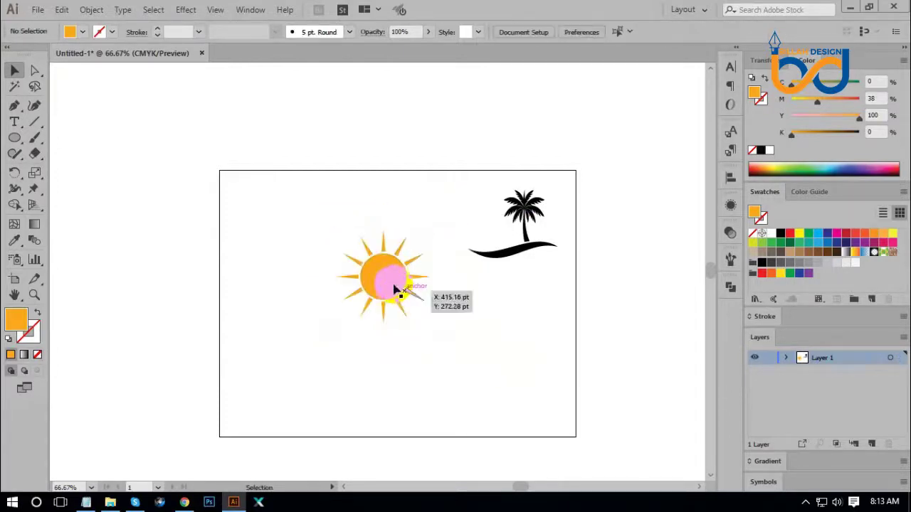
left_click_drag(394, 289, 430, 229)
left_click(500, 313)
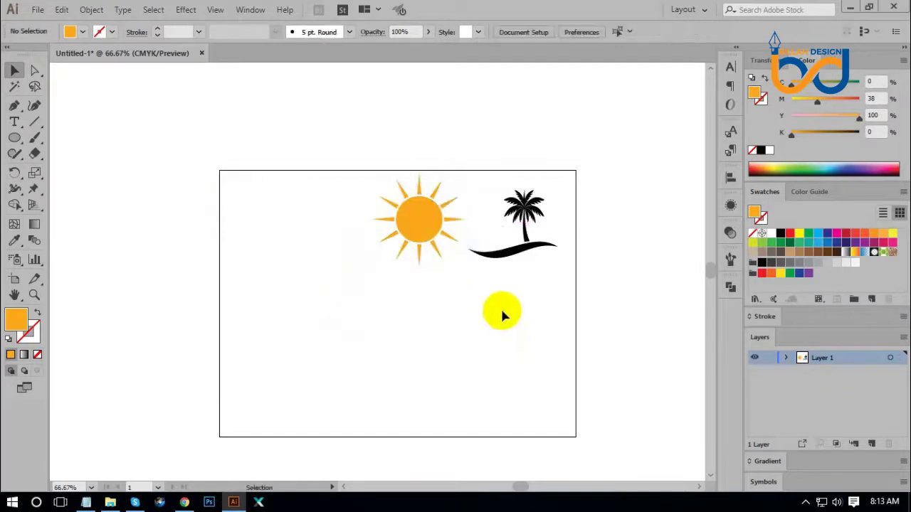
Fill the palm tree with a dark blue of C 100, M 75, Y 0, K 0.
left_click(522, 199)
left_click_drag(525, 186, 527, 189)
left_click(591, 253)
left_click(532, 205)
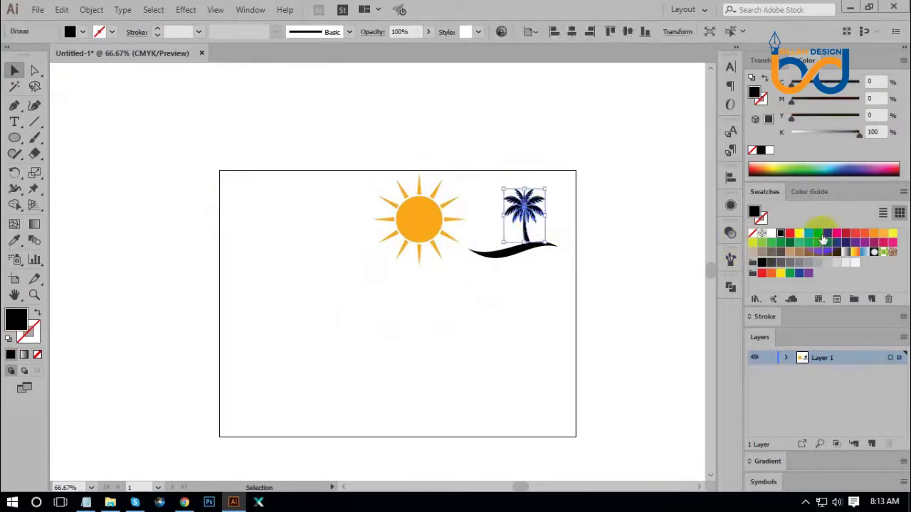
left_click(826, 234)
left_click(842, 98)
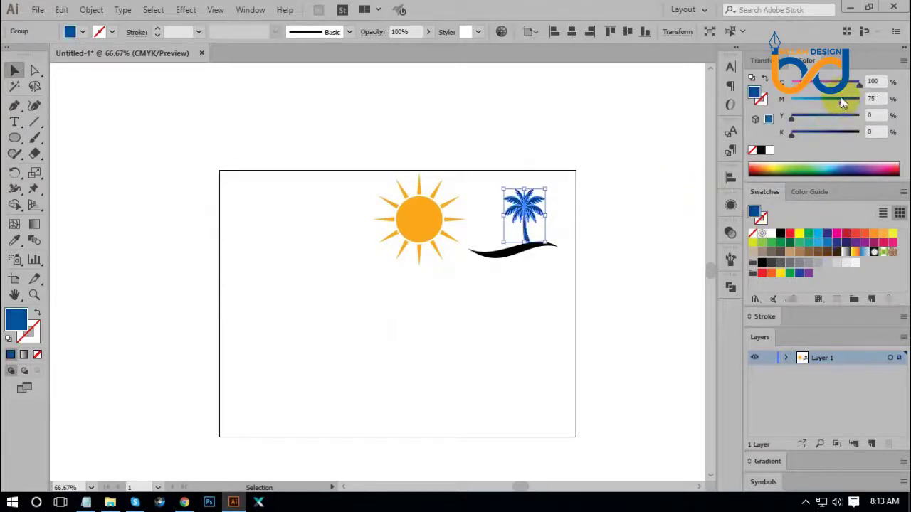
left_click(589, 272)
Fill the wave below the palm with a light blue of C 72, M 0, Y 0, K 0.
left_click(534, 250)
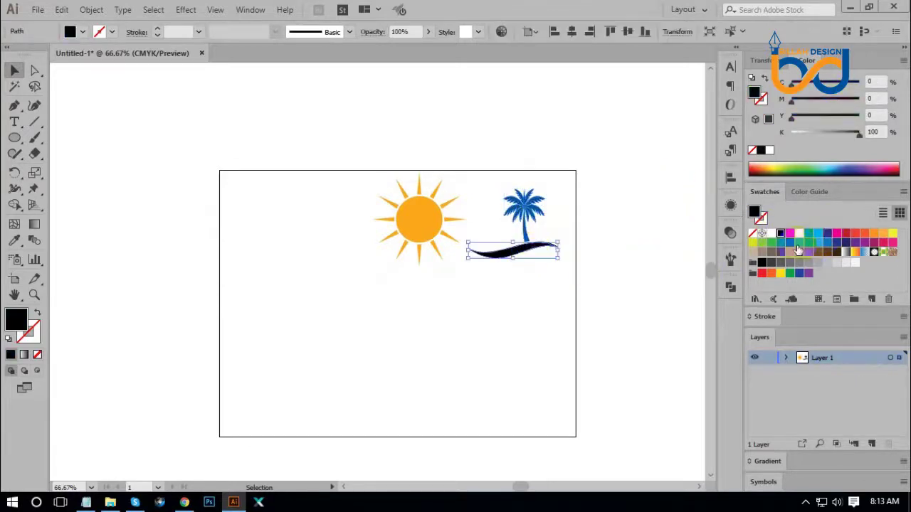
left_click(818, 233)
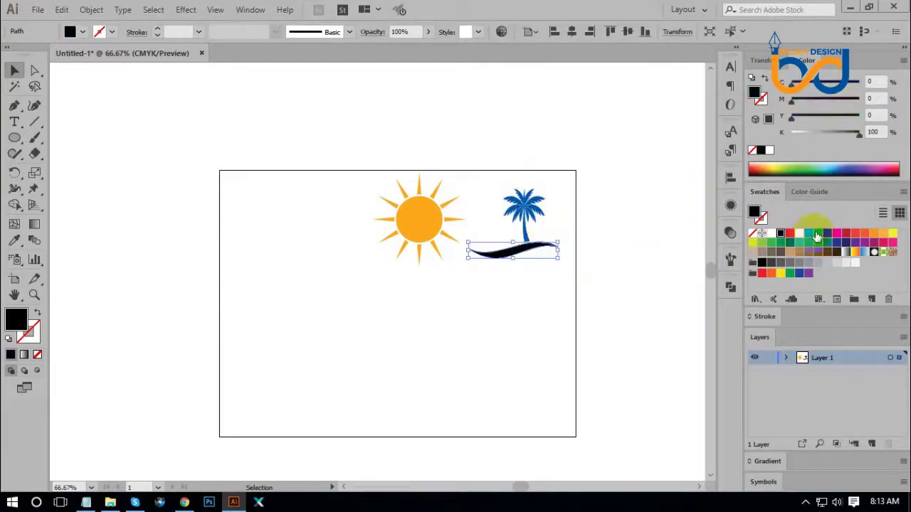
left_click(842, 90)
left_click(596, 351)
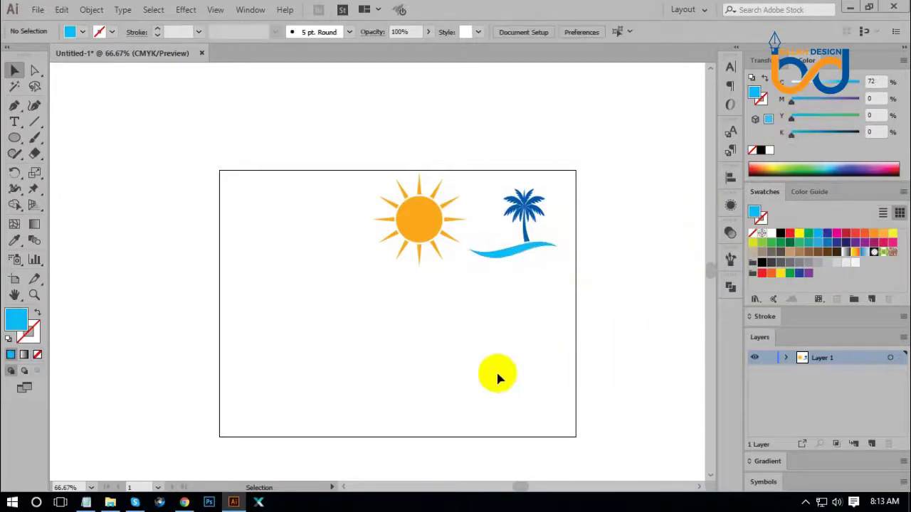
Move the sun group a little closer to the palm tree.
left_click_drag(497, 374, 501, 373)
left_click_drag(420, 226, 440, 225)
left_click(489, 333)
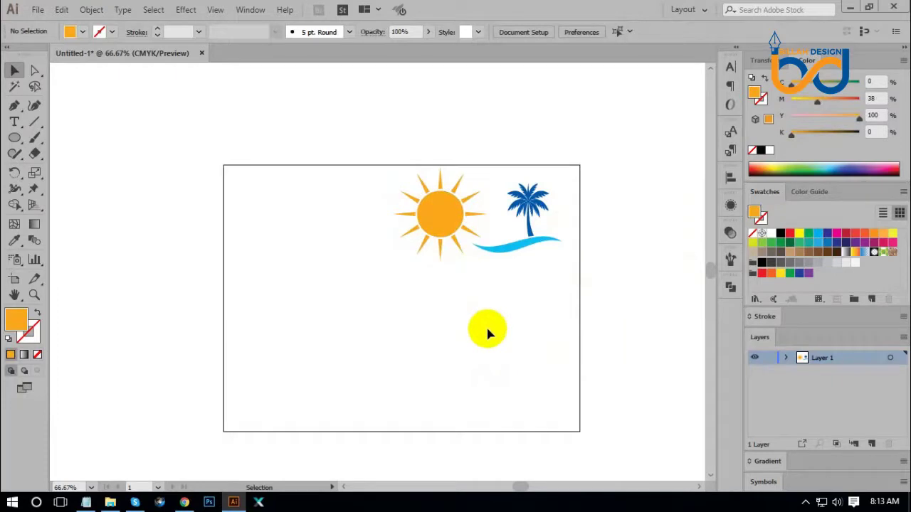
Draw the upper edge of a flying bird in the empty area beside the sun with the Pen tool, as two arched wing curves.
key("ctrl+plus")
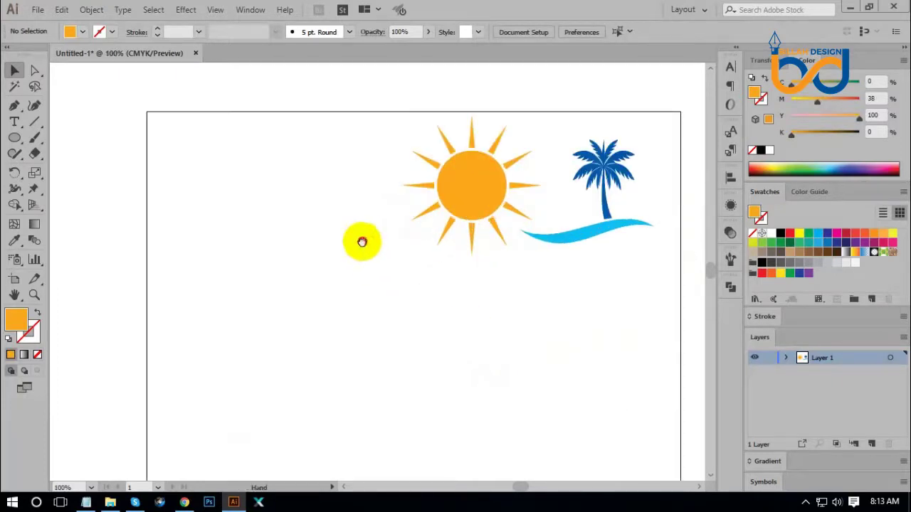
left_click_drag(361, 242, 338, 236)
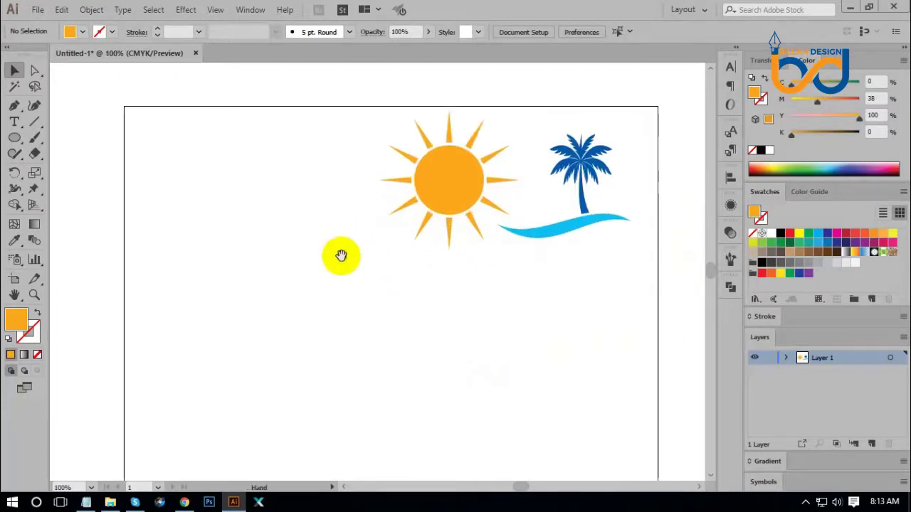
left_click(15, 105)
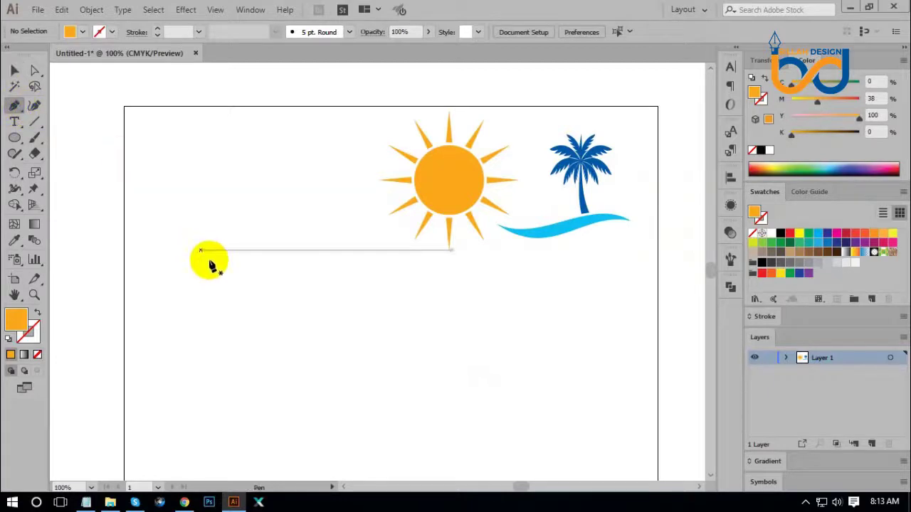
left_click(204, 250)
left_click_drag(227, 215, 400, 205)
key("ctrl+z")
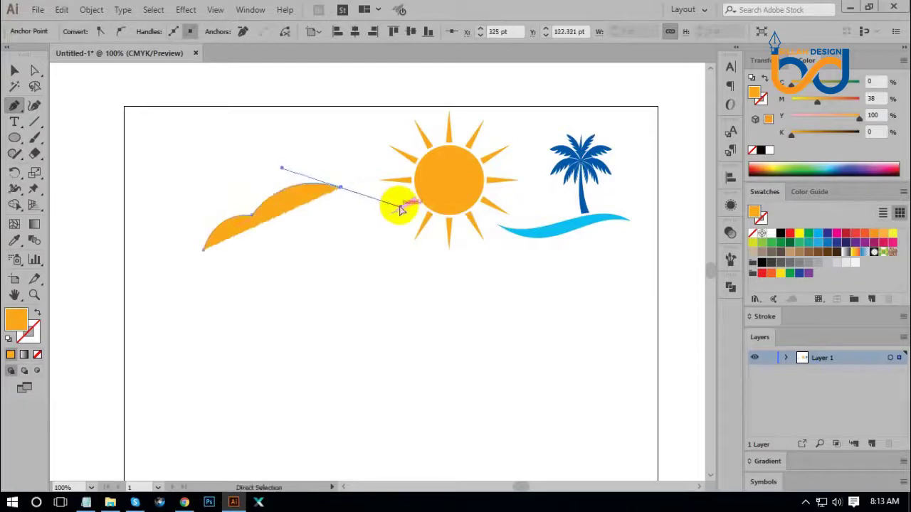
key("ctrl+z")
left_click_drag(330, 205, 381, 215)
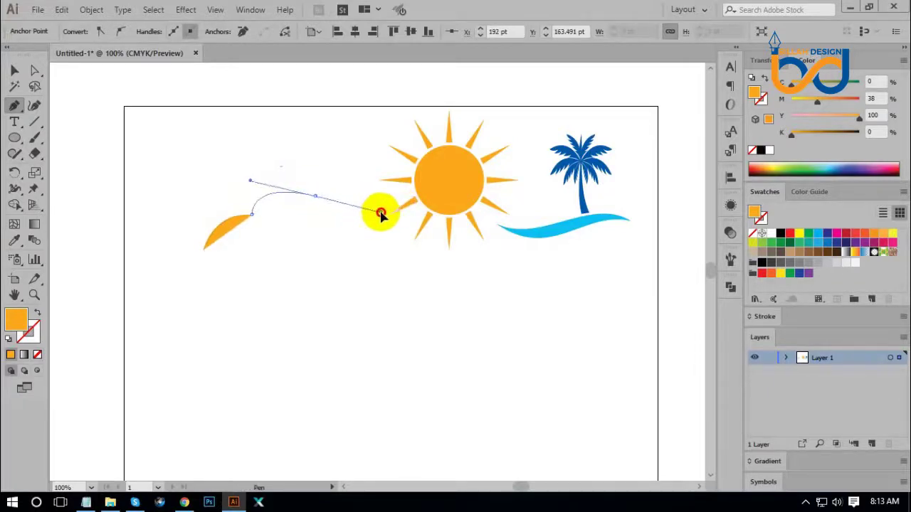
left_click(316, 196)
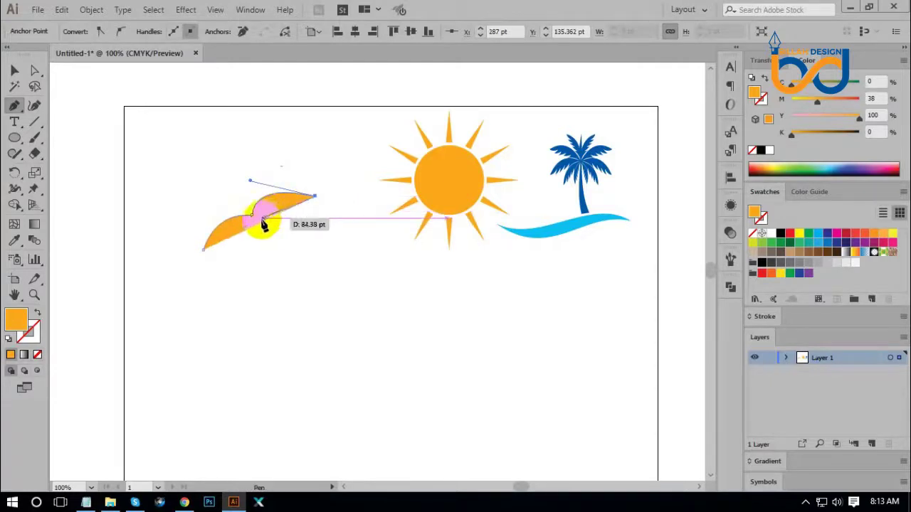
Swap the path's fill and stroke to an orange outline only and close the bird with two curved lower wing edges.
left_click(37, 313)
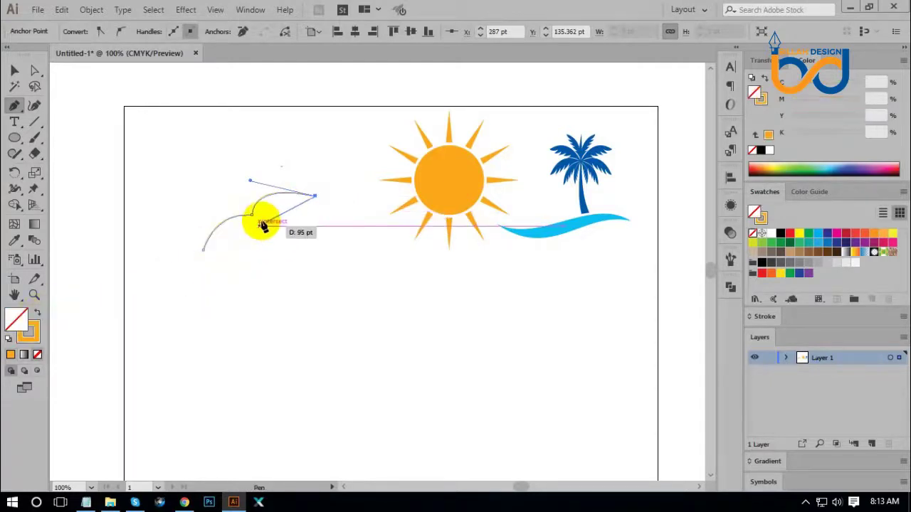
left_click_drag(261, 222, 246, 253)
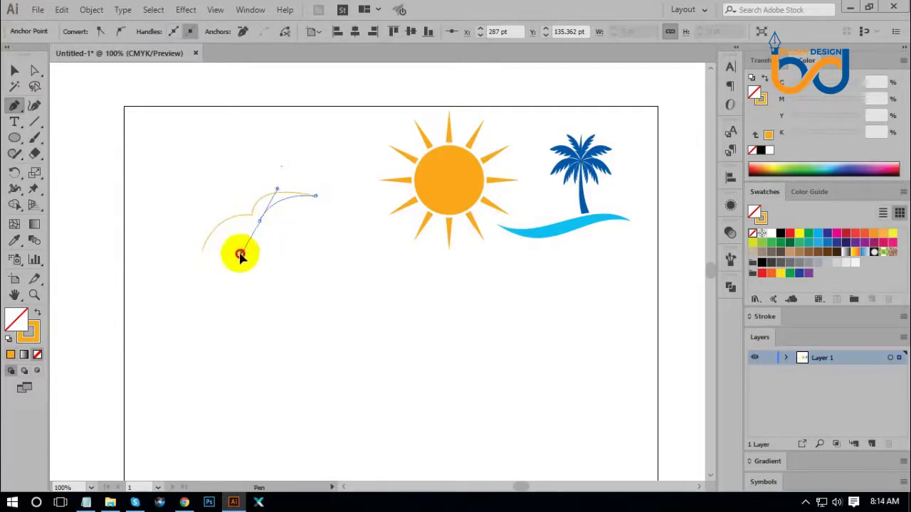
left_click_drag(238, 261, 256, 220)
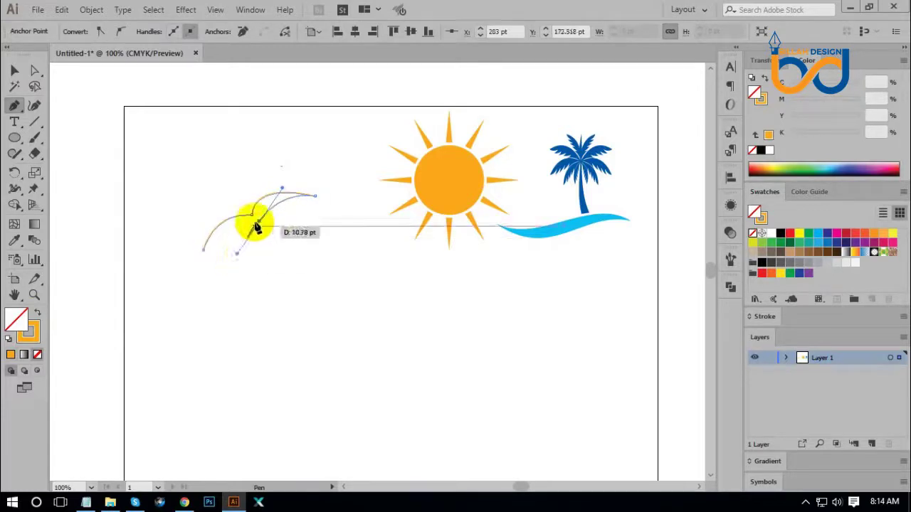
mouse_move(204, 252)
left_mouse_down()
mouse_move(186, 278)
mouse_move(180, 268)
mouse_move(195, 263)
left_mouse_up()
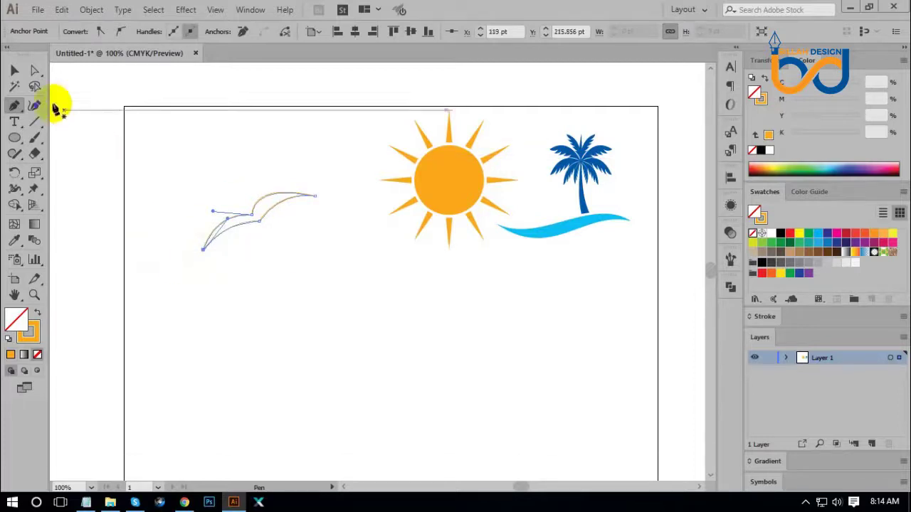
Reshape the lower edge of the bird's right wing by shortening its curve handle so the wing arches more strongly.
left_click(34, 70)
left_click(341, 283)
left_click_drag(263, 231, 358, 261)
left_click(302, 282)
key("ctrl+equal")
key("ctrl+equal")
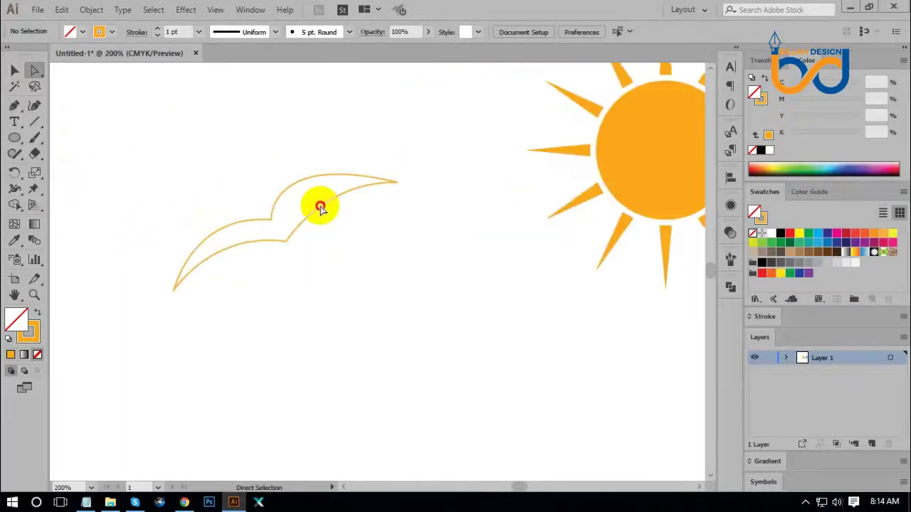
left_click(321, 207)
left_click_drag(330, 178, 317, 175)
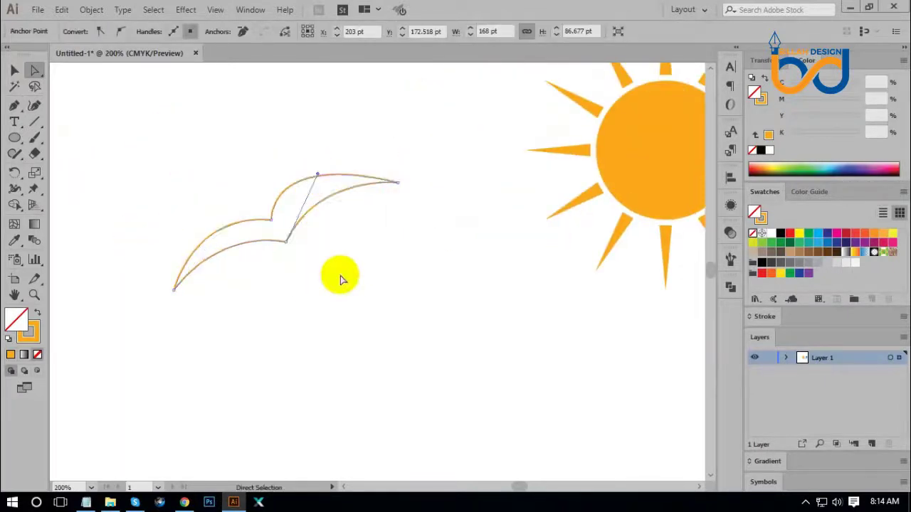
Raise the bird's left wing tip slightly and bulge the upper edge of that wing outward.
left_click(340, 279)
left_click(220, 258)
left_click_drag(126, 261, 208, 321)
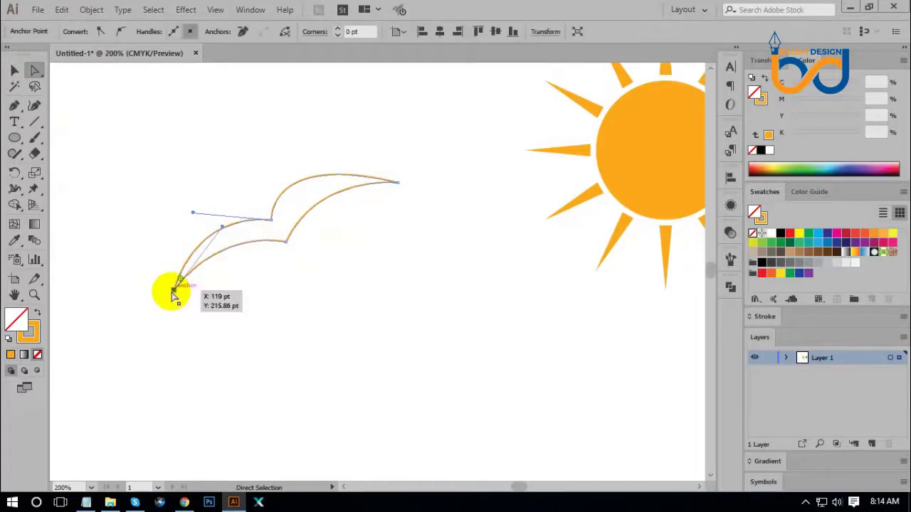
left_click_drag(173, 287, 174, 283)
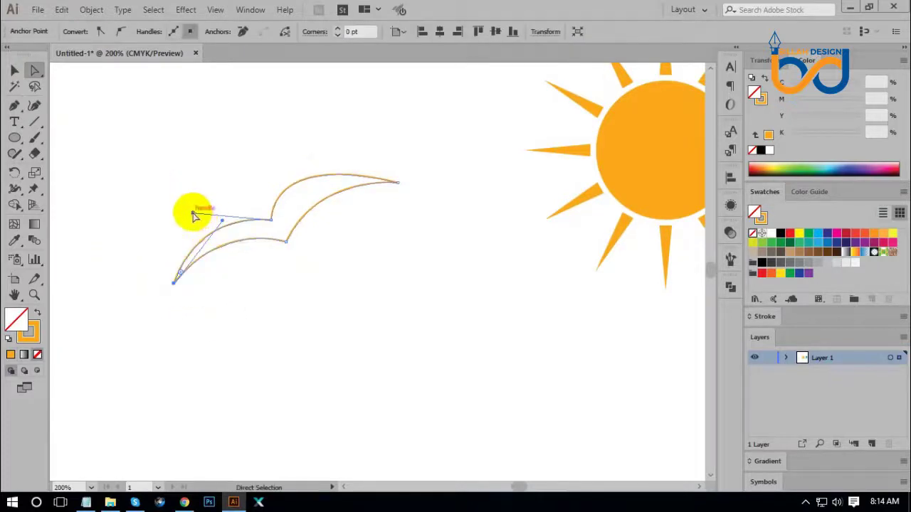
left_click_drag(193, 212, 183, 201)
left_click(266, 319)
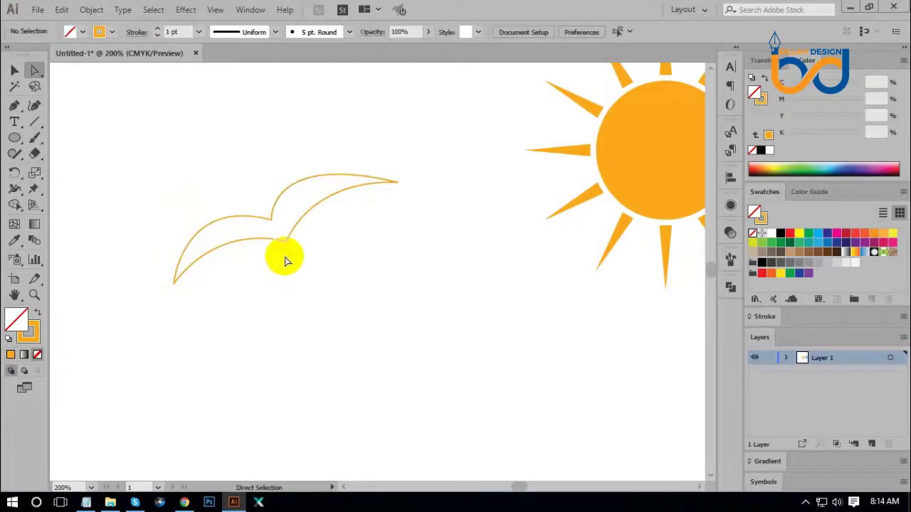
Shift the bird's lower middle point slightly left and adjust the curve along the left wing's lower edge.
left_click_drag(285, 247, 280, 242)
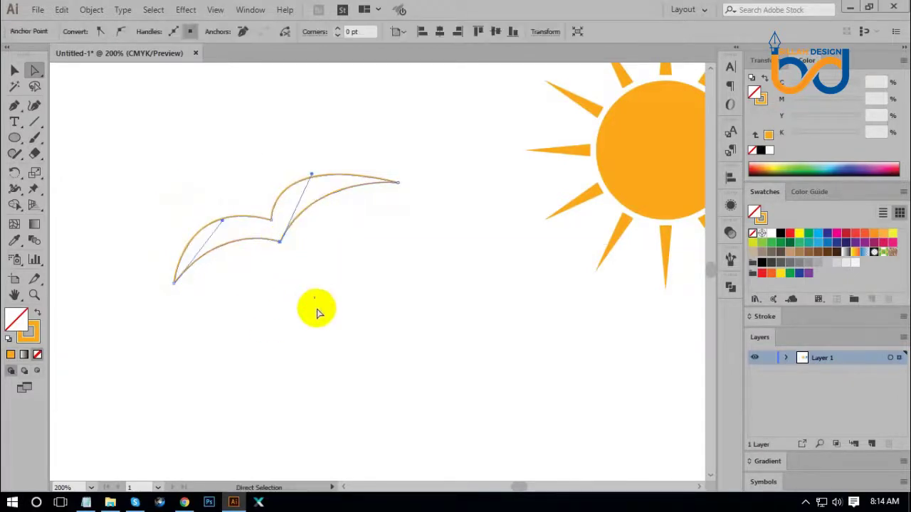
left_click(317, 310)
left_click(212, 233)
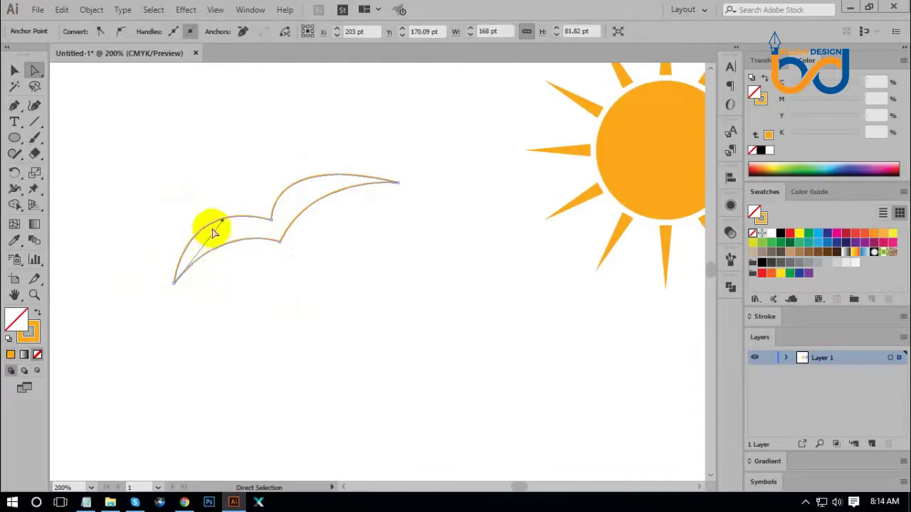
left_click_drag(222, 221, 197, 224)
left_click(309, 335)
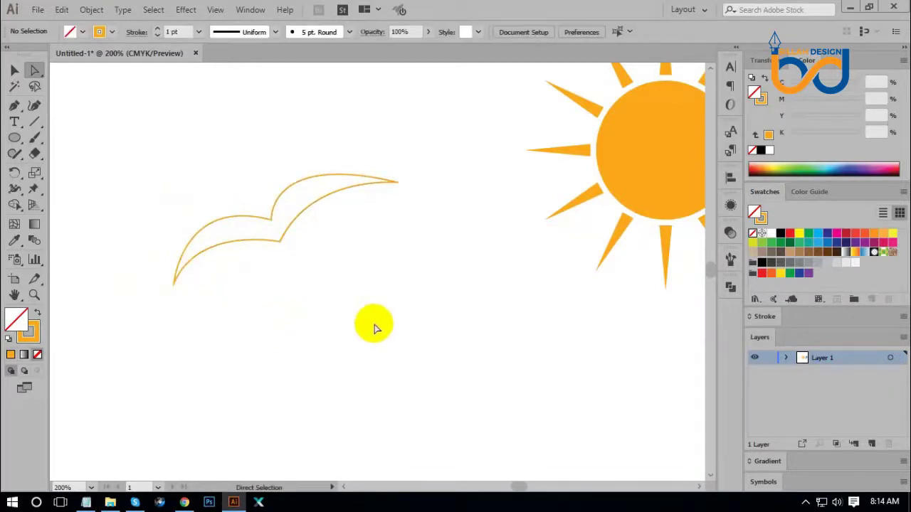
Fill the bird with dark gray of K 80 without a stroke and scale it down about its center to roughly 60%.
key("ctrl+minus")
key("ctrl+minus")
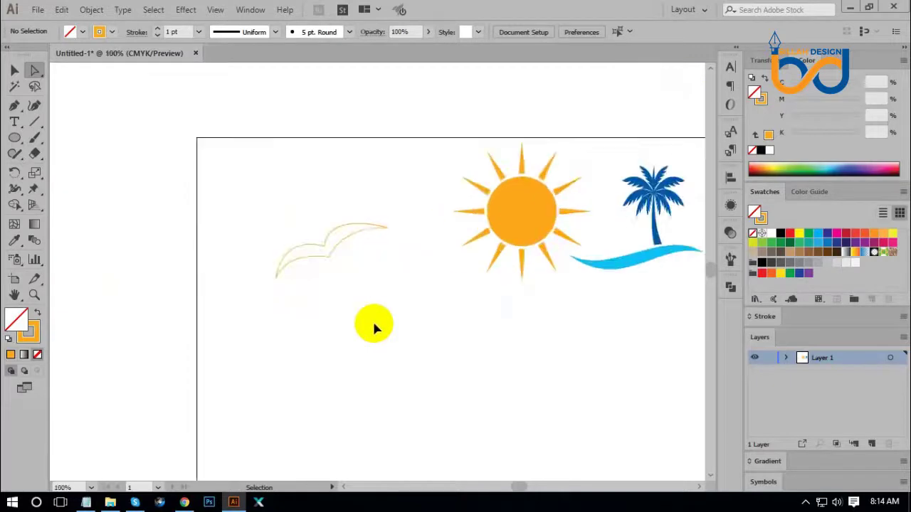
key("ctrl+plus")
left_click(15, 70)
left_click_drag(222, 165, 299, 234)
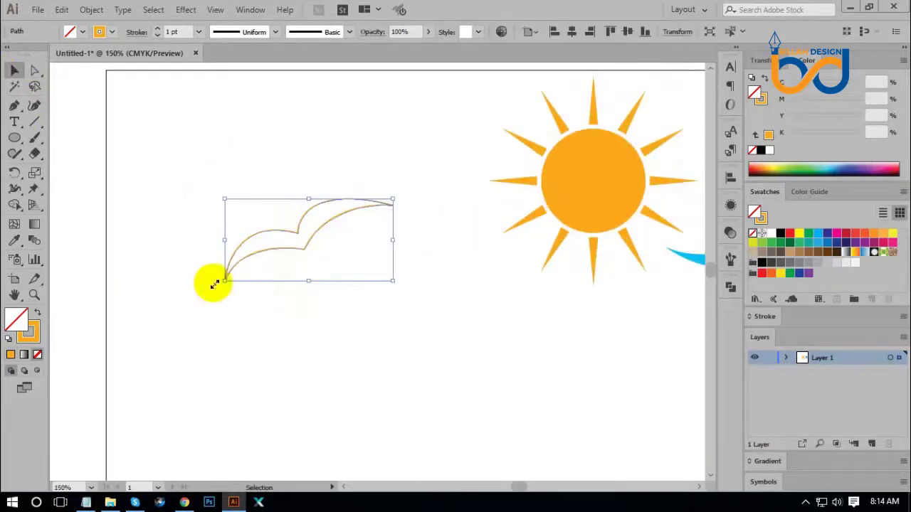
left_click(36, 312)
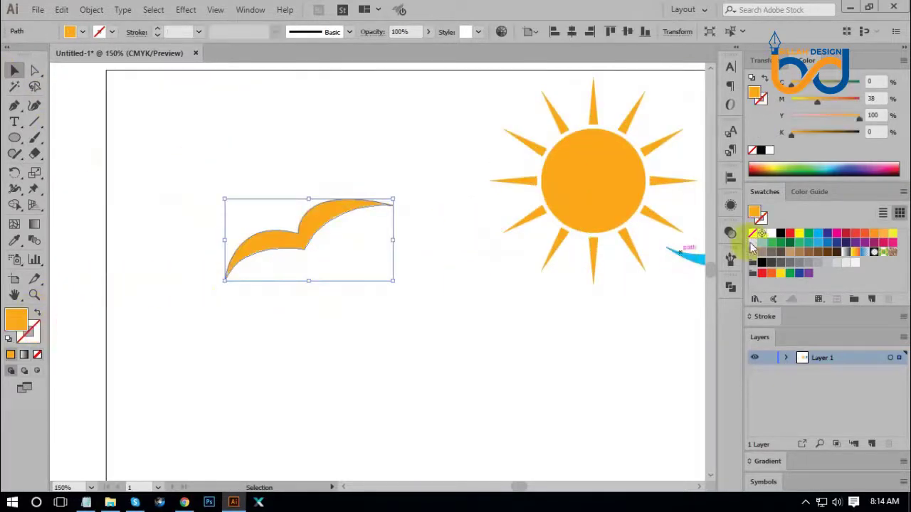
left_click(781, 264)
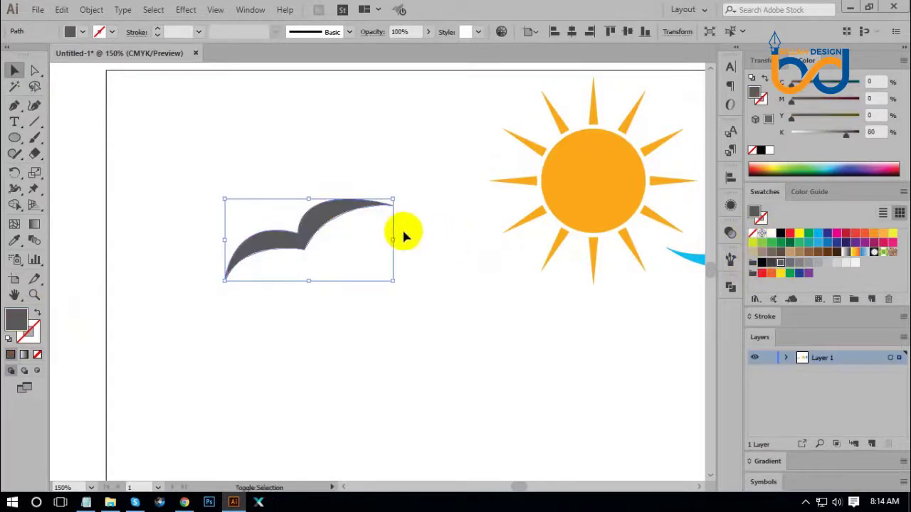
left_click_drag(396, 239, 361, 239)
left_click(416, 302)
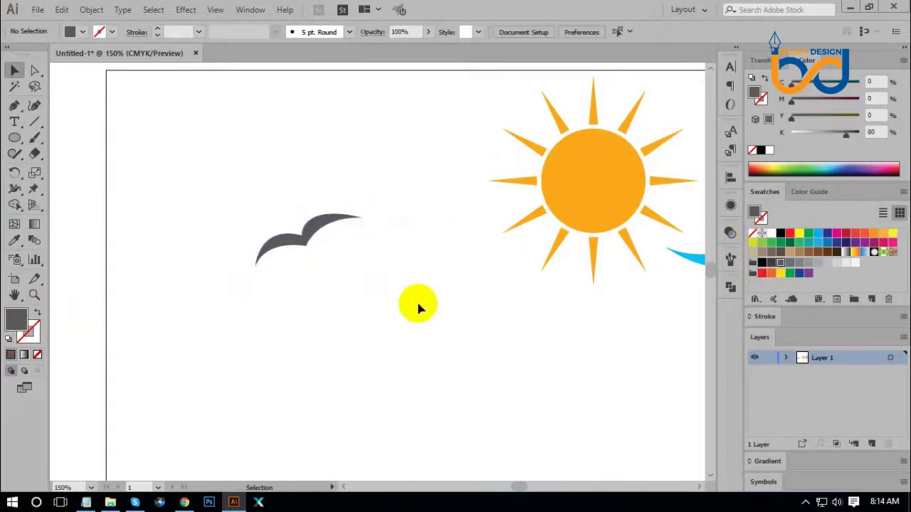
Shrink the gray bird further to roughly two thirds and place a duplicate directly beside it, slightly overlapping in width.
key("ctrl+0")
key("ctrl+1")
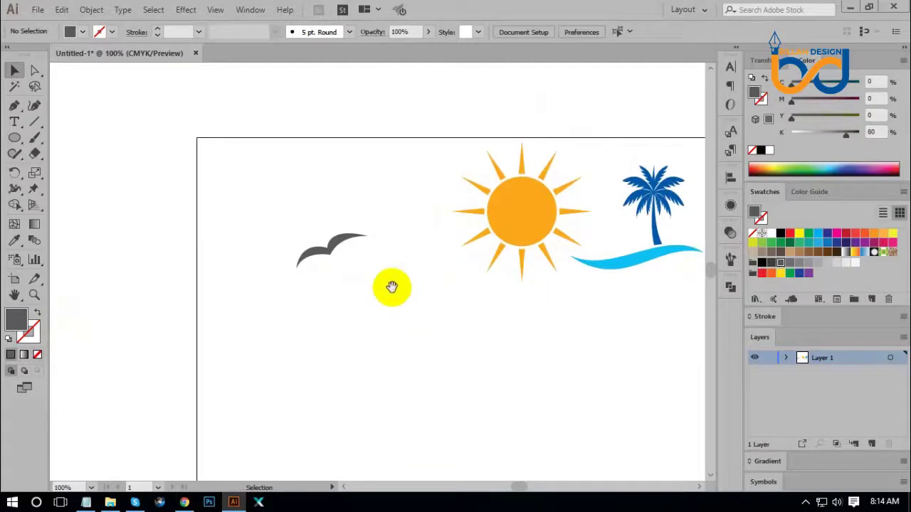
left_click(349, 246)
left_click_drag(356, 251, 414, 255)
left_click_drag(301, 207, 392, 255)
left_click(439, 348)
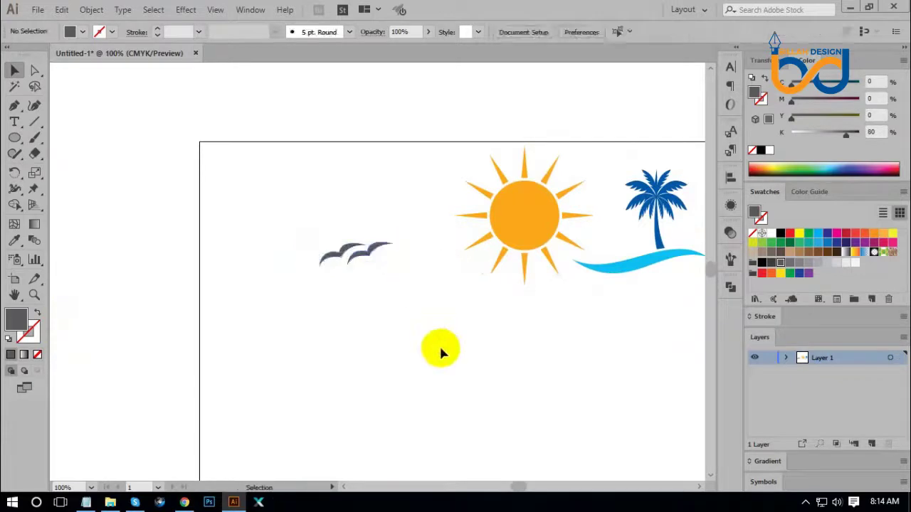
Move both birds up beside the sun's upper left rays and nudge the palm tree slightly upward from the wave.
left_click_drag(306, 222, 419, 186)
left_click(502, 318)
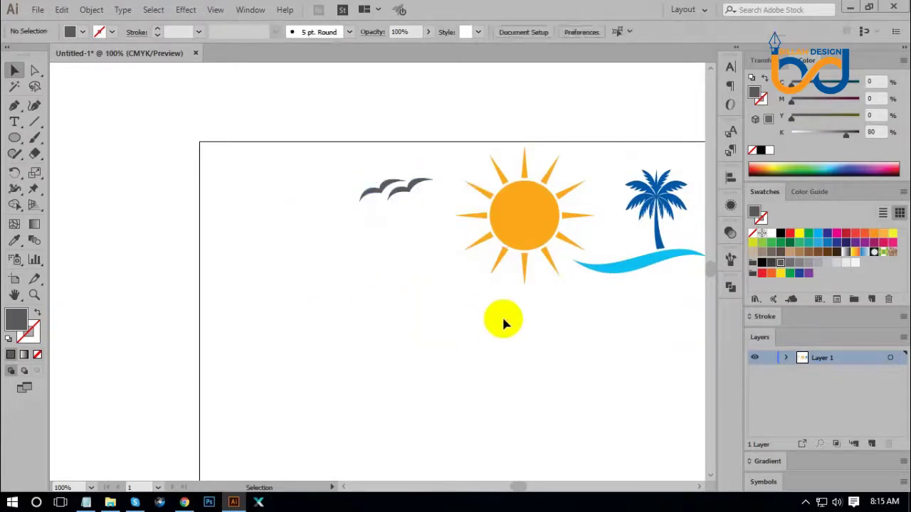
key("ctrl+minus")
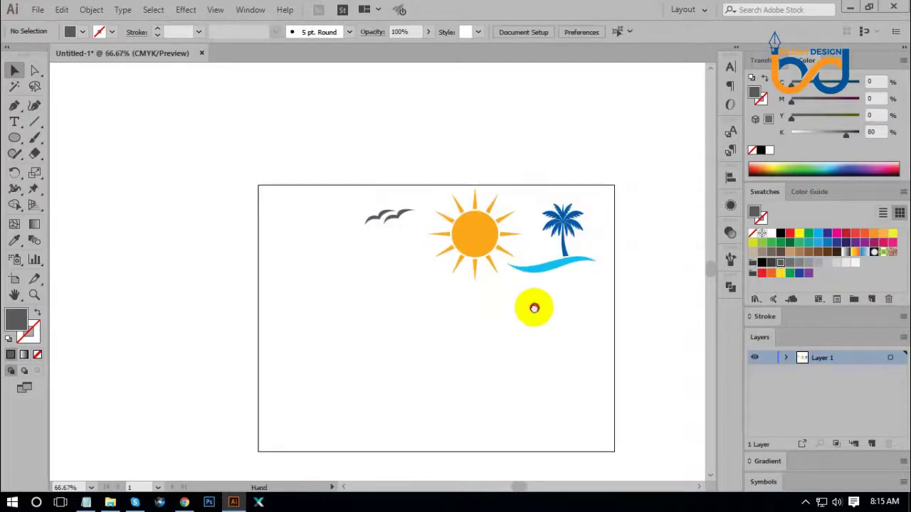
key("ctrl+plus")
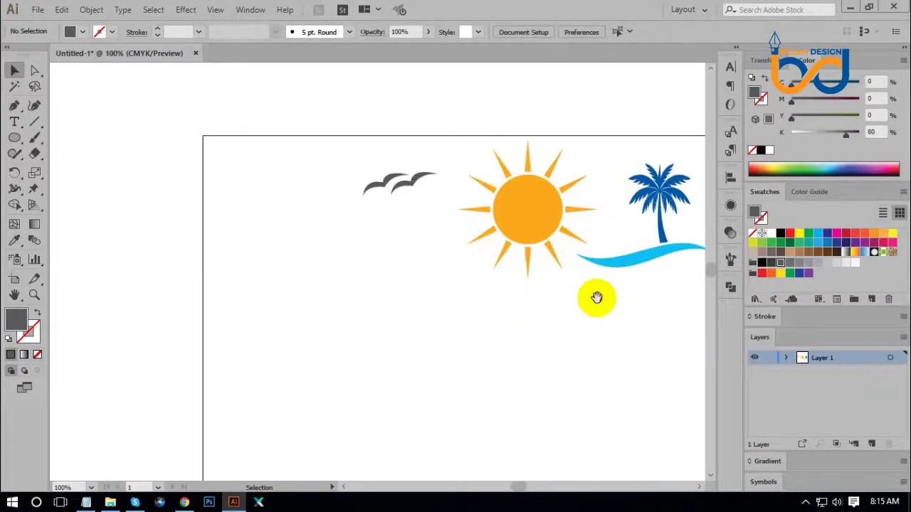
left_click_drag(596, 297, 520, 232)
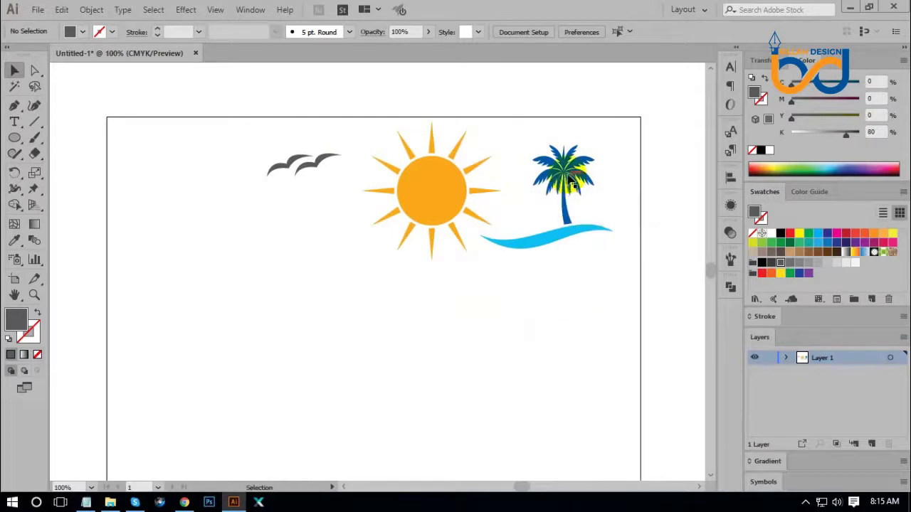
left_click(569, 173)
left_click(596, 296)
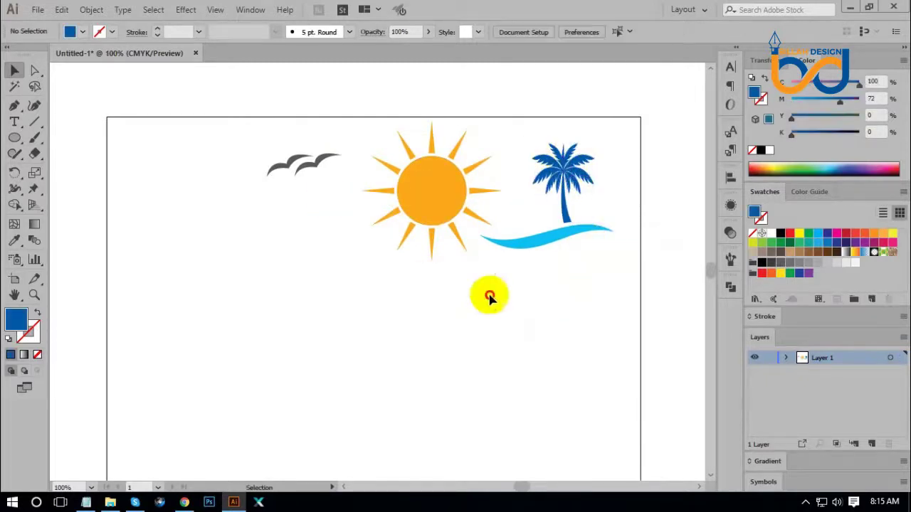
Move the light blue wave into the empty area below the sun and enlarge it to about 1.4 times.
left_click_drag(516, 289, 375, 351)
left_click_drag(444, 343, 472, 349)
left_click(472, 406)
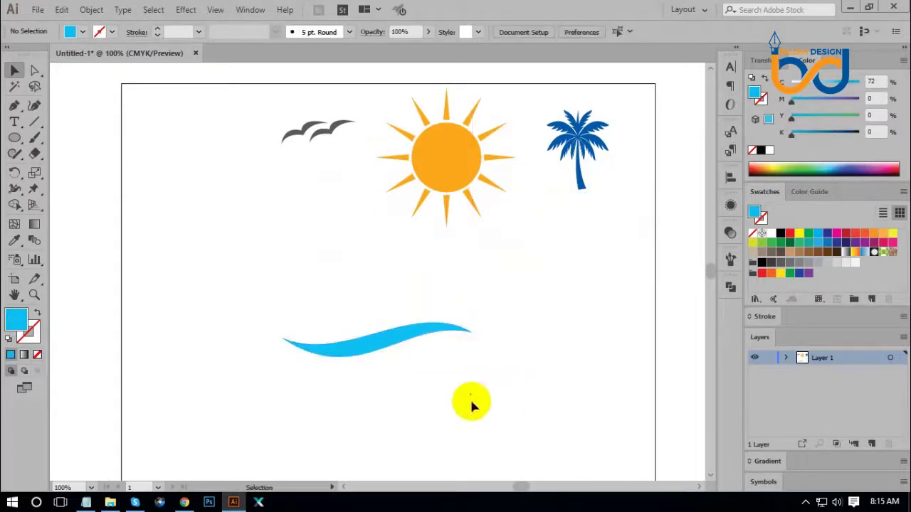
Reshape the upper edge of the light blue wave to make it slightly thinner and place a duplicate wave below the palm tree.
left_click_drag(472, 406, 323, 264)
left_click(34, 70)
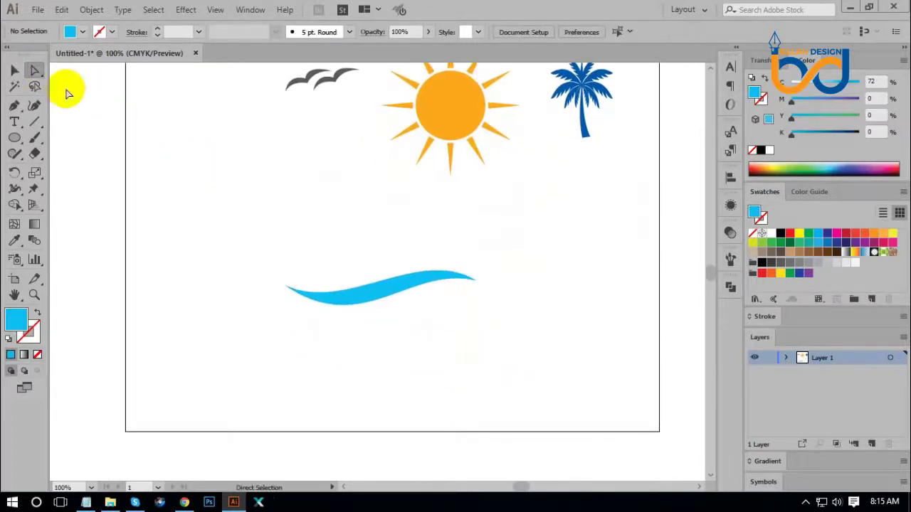
left_click_drag(351, 296, 358, 313)
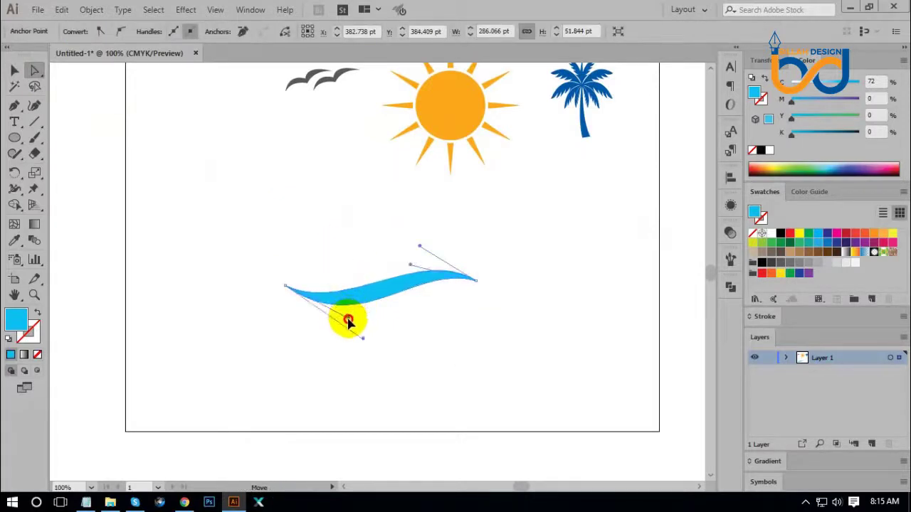
left_click(399, 341)
left_click(366, 305)
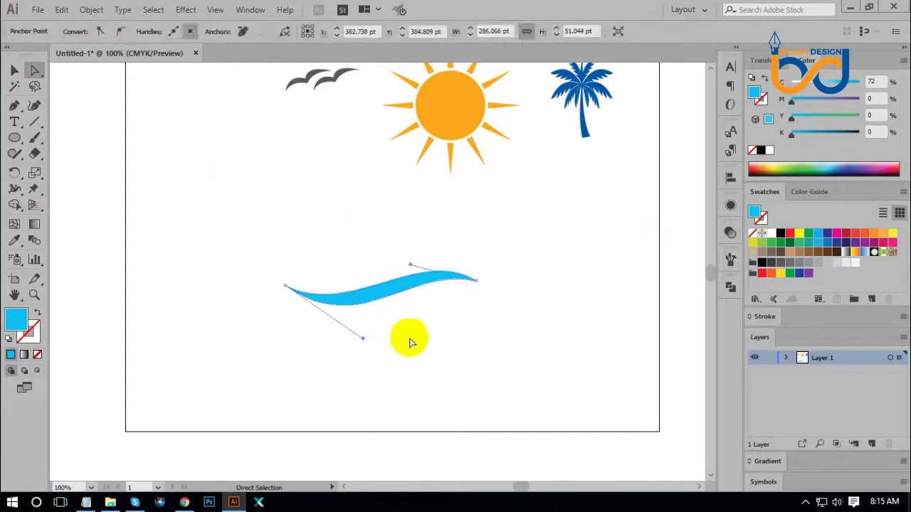
left_click(412, 342)
left_click_drag(379, 296, 585, 180)
left_click(595, 268)
Place a duplicate of the orange sun over the original wave and scale it down to about 80%.
left_click(14, 71)
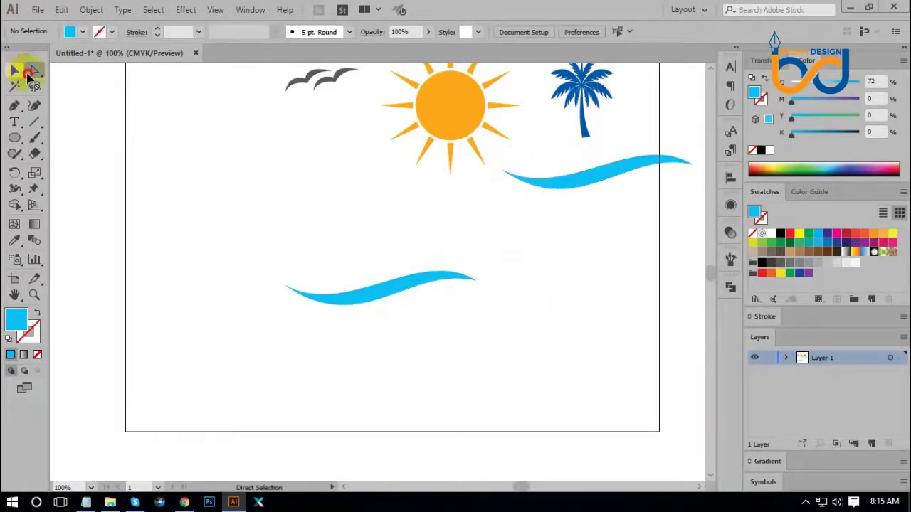
left_click_drag(452, 122, 375, 258)
left_click_drag(370, 187, 370, 222)
left_click(471, 340)
Bring the original light blue wave to the front of the smaller sun.
left_click(431, 289)
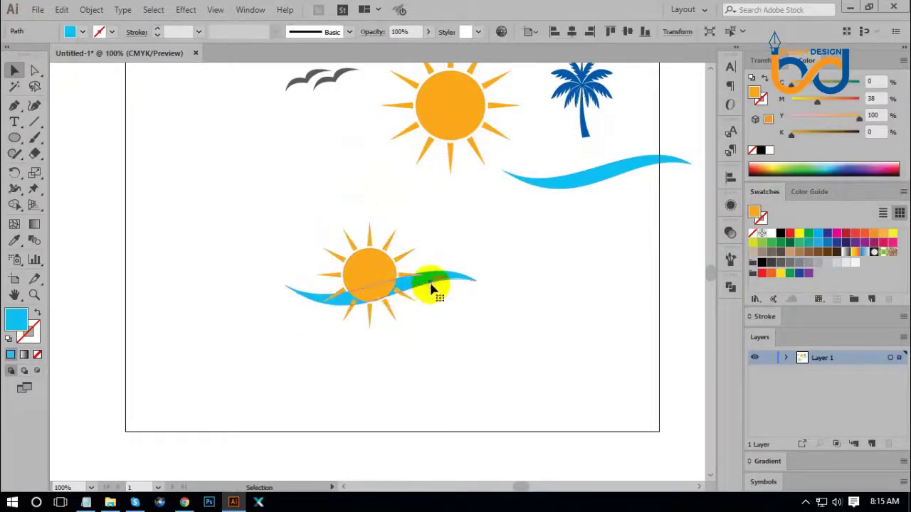
right_click(431, 284)
mouse_move(489, 216)
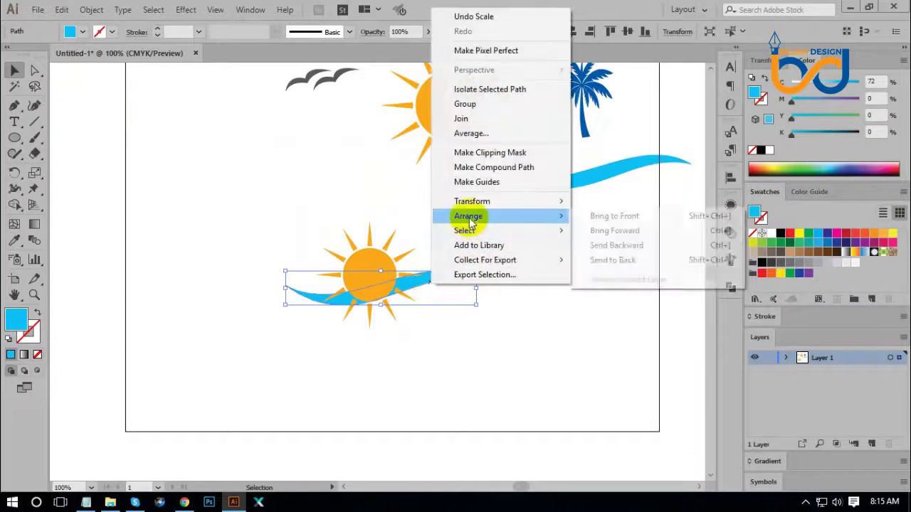
left_click(614, 219)
left_click(463, 309)
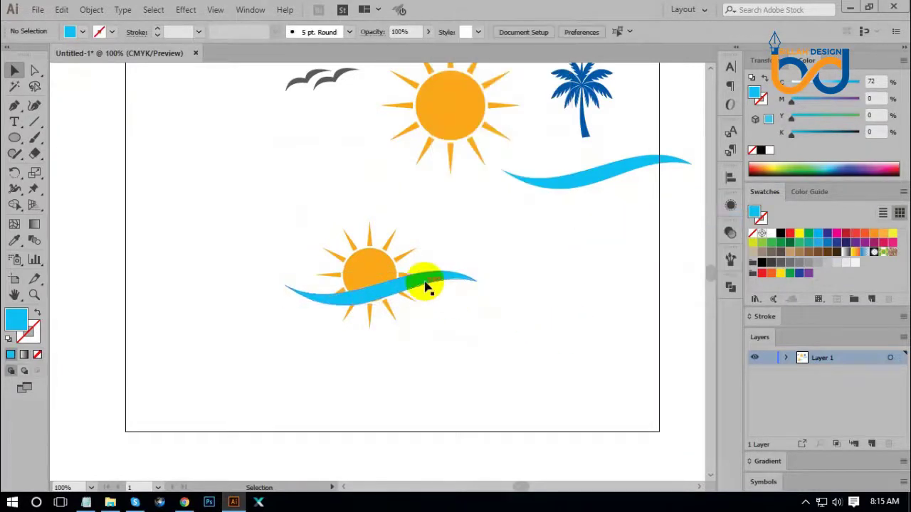
Shift the smaller sun slightly left, enlarge it a little, and nudge the wave to the right across its lower half.
mouse_move(427, 287)
left_mouse_down()
mouse_move(427, 278)
mouse_move(442, 281)
mouse_move(430, 279)
left_mouse_up()
left_click(437, 291)
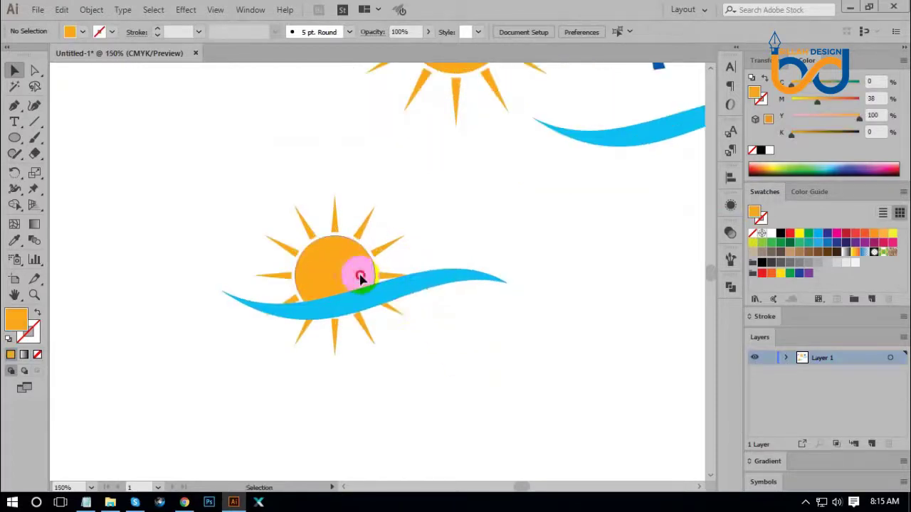
left_click_drag(359, 276, 350, 276)
left_click_drag(332, 196, 331, 185)
left_click(422, 297)
left_click_drag(413, 281, 420, 280)
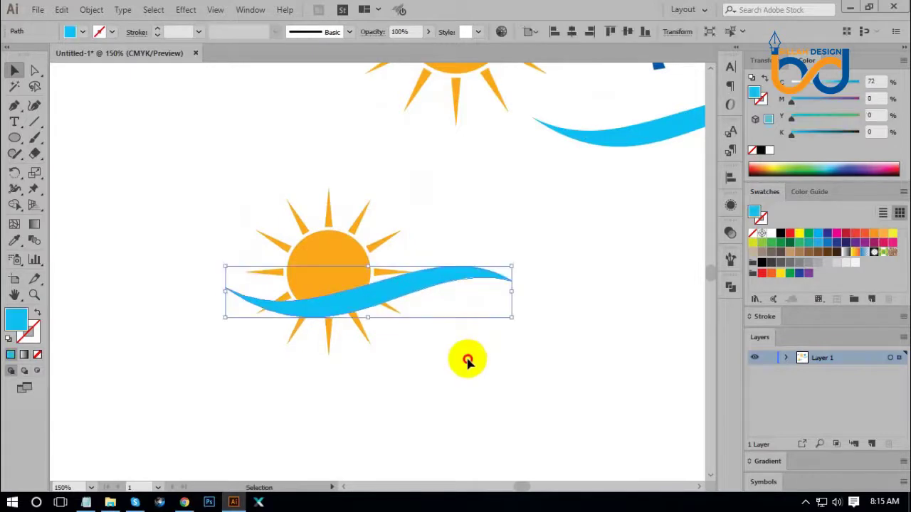
left_click(468, 368)
Rotate the wave slightly counterclockwise and move it up a little across the smaller sun.
left_click(412, 295)
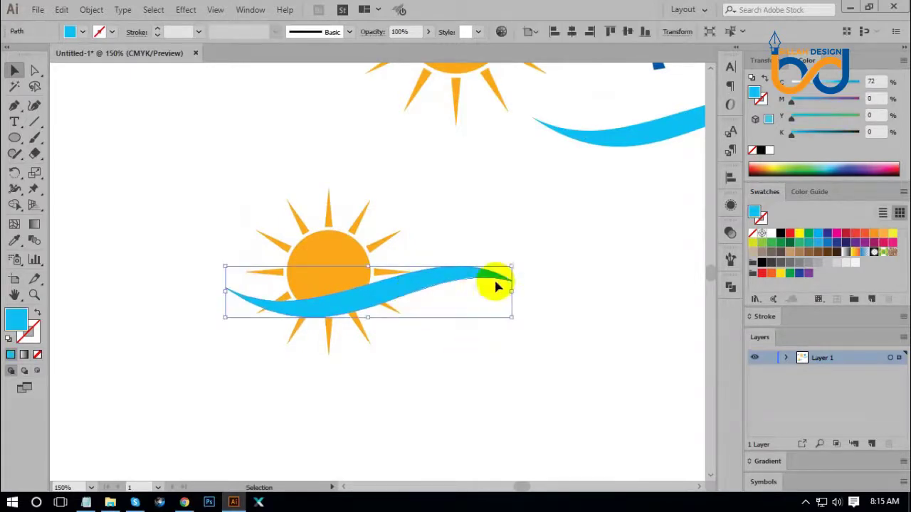
left_click_drag(518, 264, 519, 258)
key("ctrl+z")
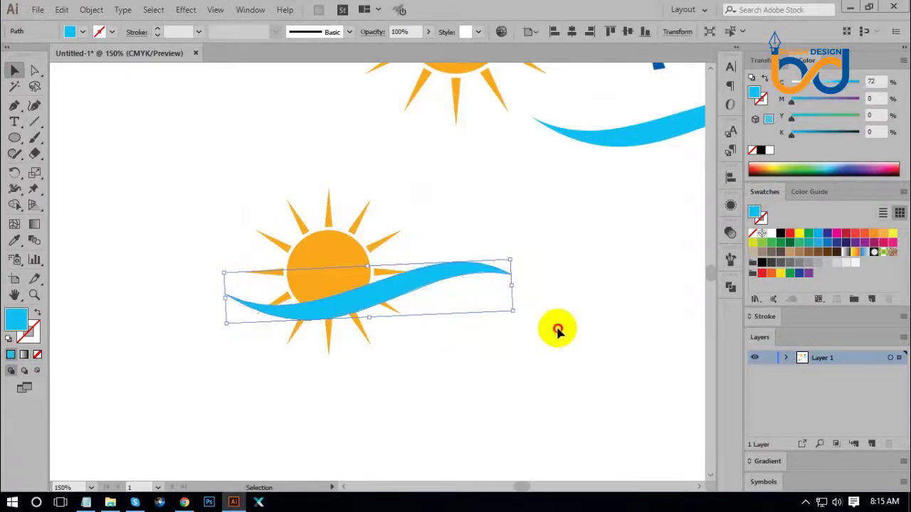
left_click_drag(401, 299, 405, 291)
left_click(466, 365)
Scale the wave down to nearly 90% and shift it slightly right so it crosses the sun's lower part.
left_click(437, 271)
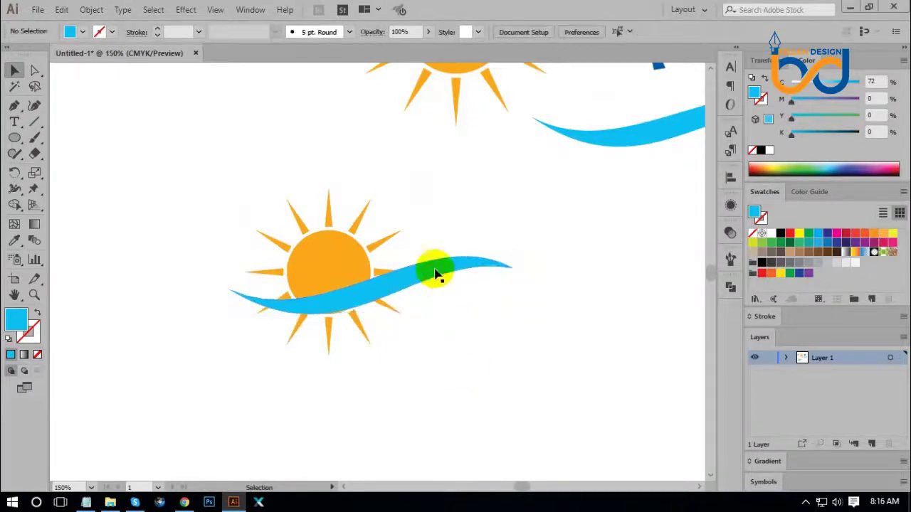
left_click_drag(518, 281, 479, 284)
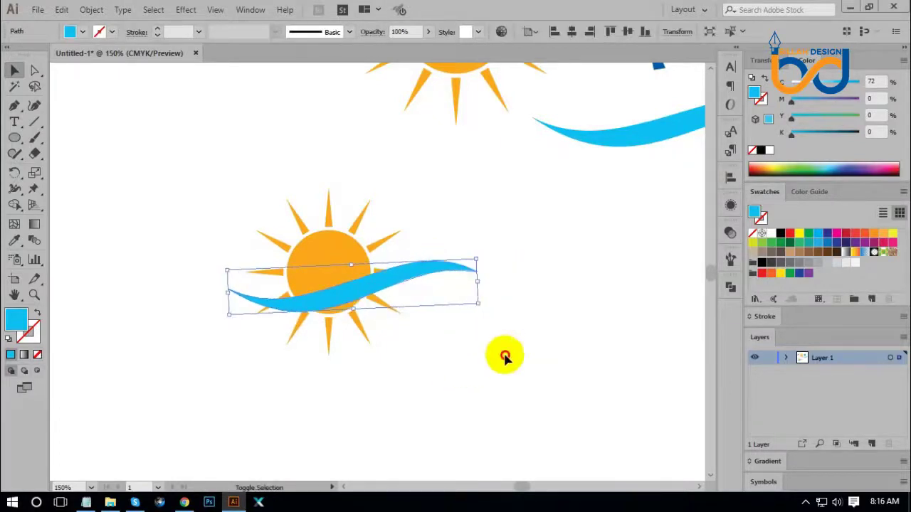
left_click(504, 356)
left_click_drag(392, 291, 405, 293)
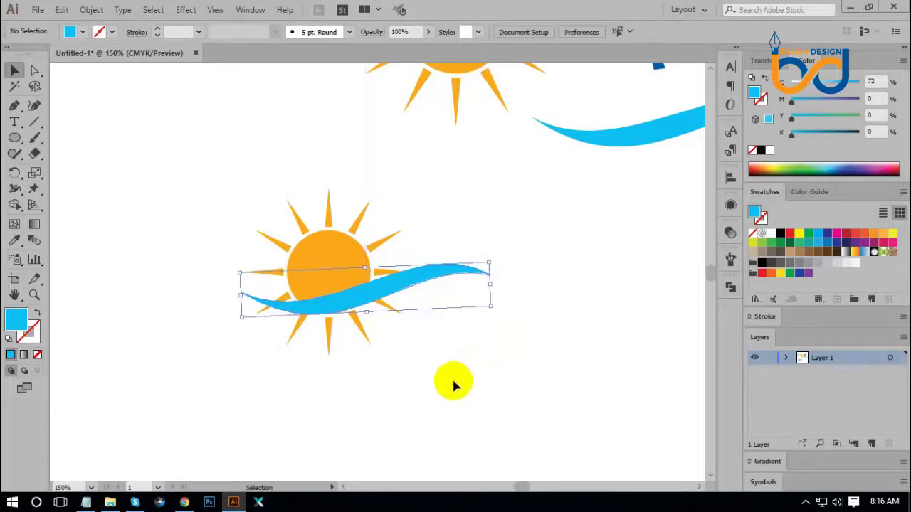
left_click(453, 382)
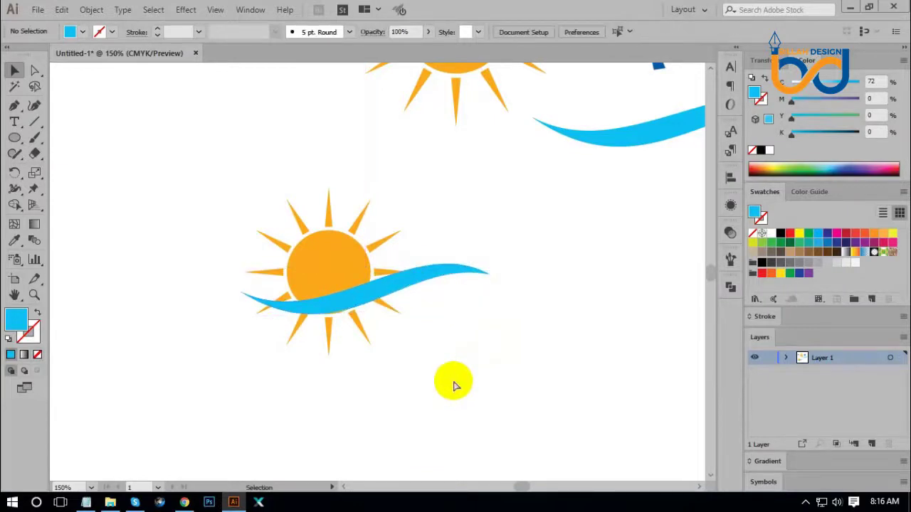
key("ctrl+minus")
key("ctrl+minus")
key("ctrl+minus")
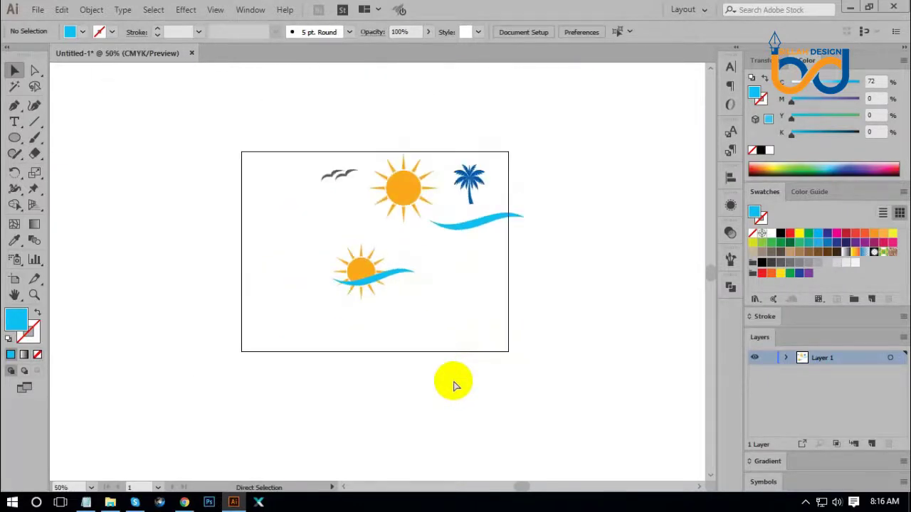
key("ctrl+plus")
key("ctrl+plus")
key("ctrl+plus")
Create a 5 pt Offset Path around the wave with miter joins and a miter limit of 4.
left_click(388, 291)
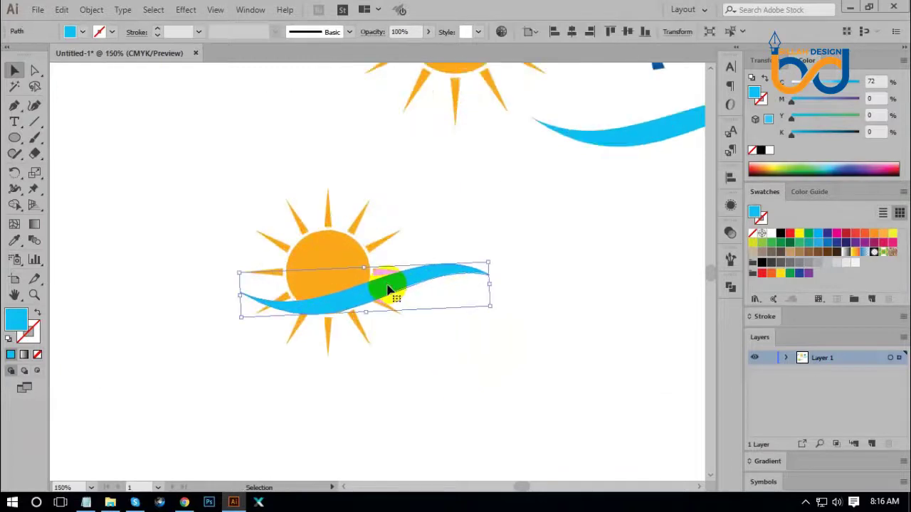
left_click(98, 14)
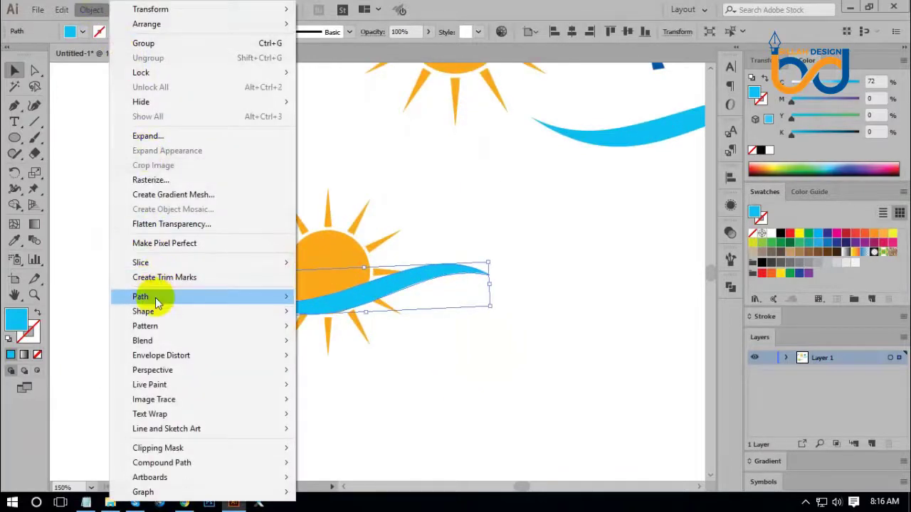
mouse_move(153, 297)
left_click(340, 349)
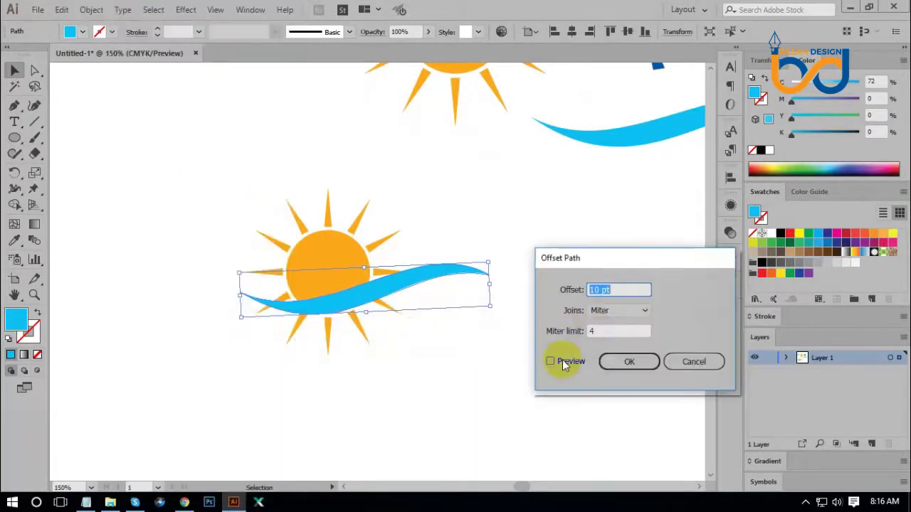
left_click(552, 362)
double_click(617, 290)
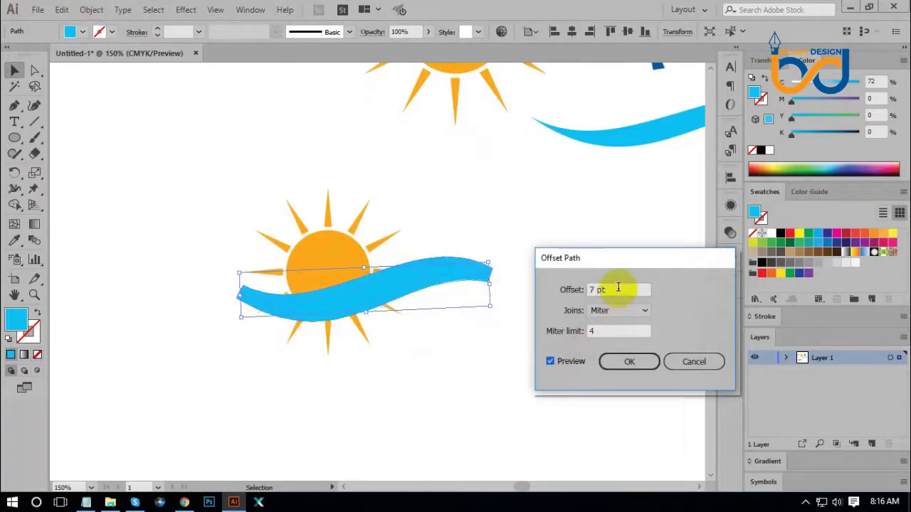
type("6")
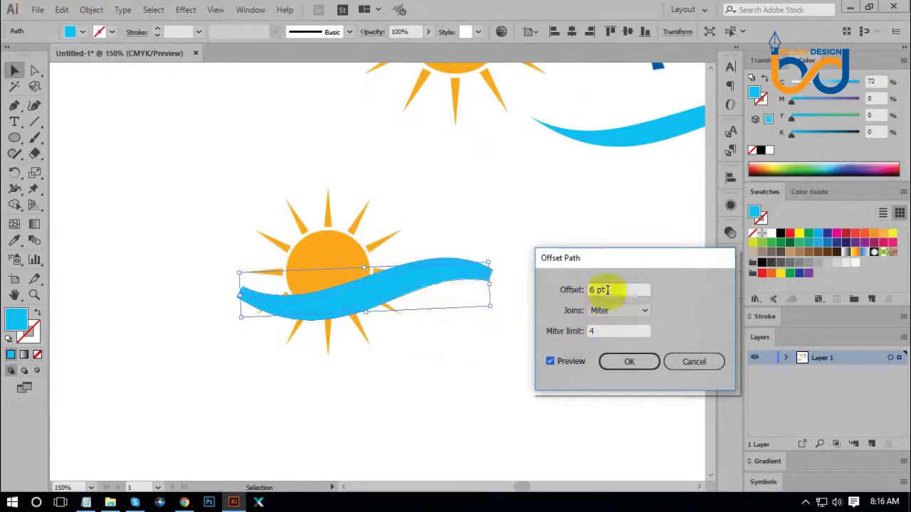
key("Down")
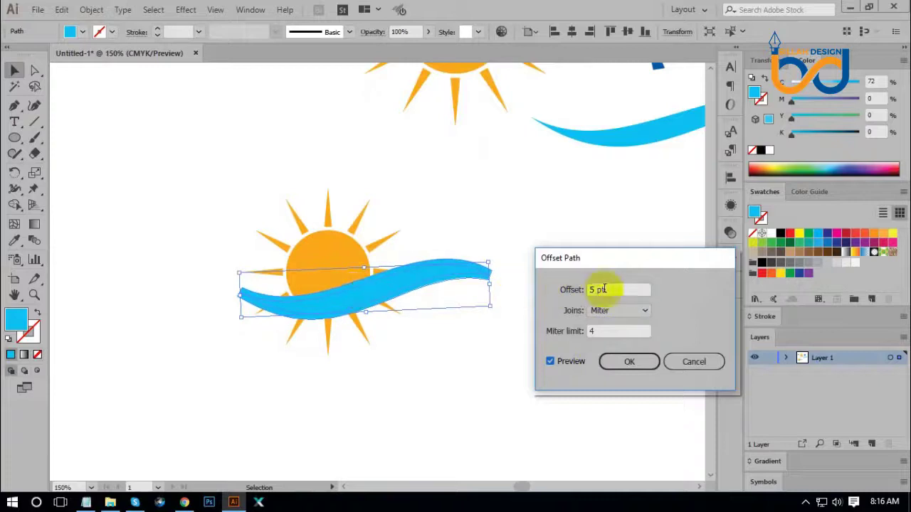
left_click(624, 363)
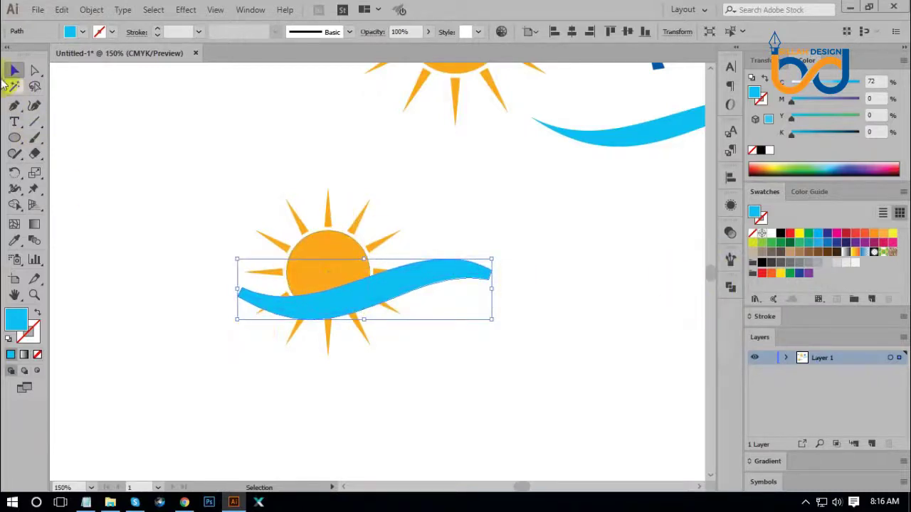
Select the sun's circle with the offset wave and remove their overlapping area with the Shape Builder tool.
left_click(35, 69)
left_click(324, 256, "shift")
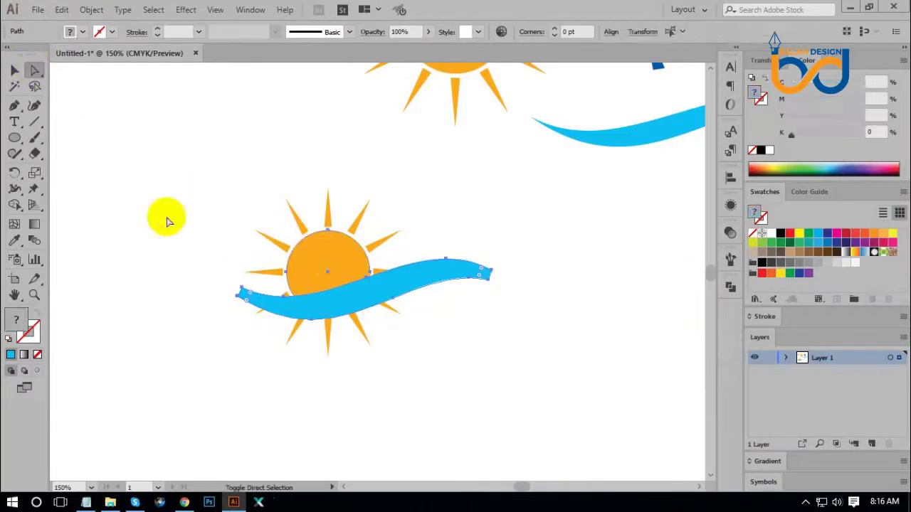
left_click(15, 207)
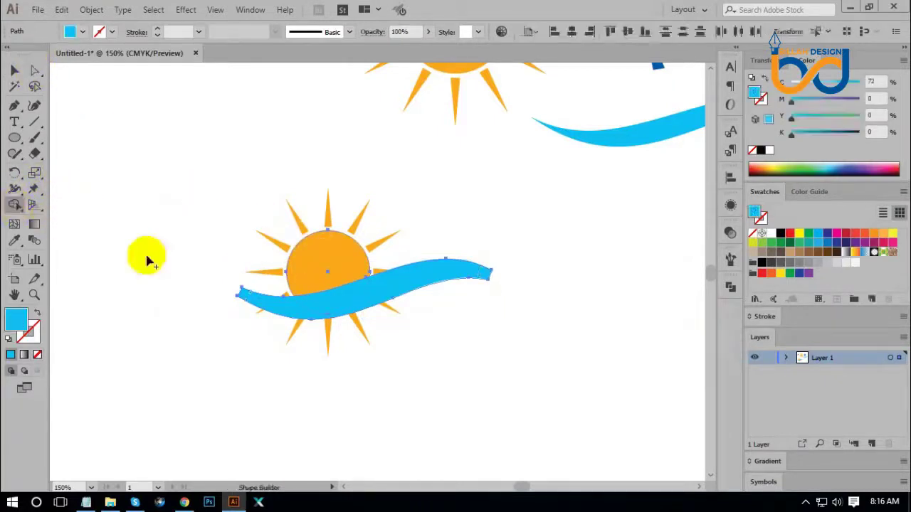
left_click_drag(336, 298, 341, 307)
left_click(37, 71)
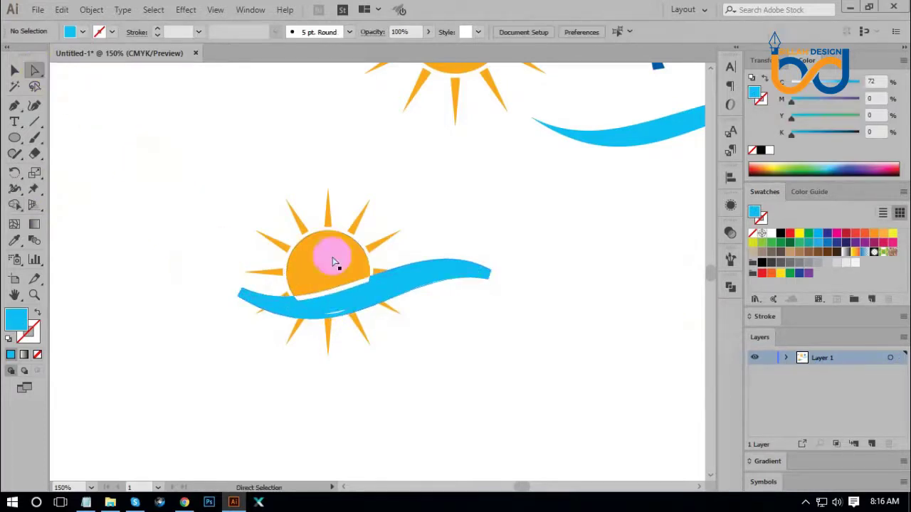
Delete the offset wave shape and the parts of the sun lying beneath the wave, including the three lowest rays.
left_click(429, 265)
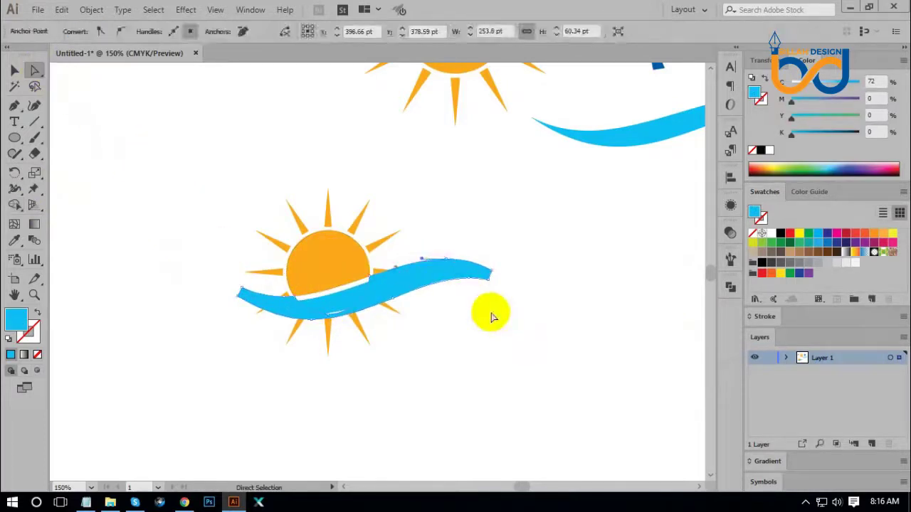
left_click(491, 317)
left_click_drag(275, 360, 413, 320)
key("Delete")
Delete the remaining sun rays that cross the wave to the right and lower left of the circle.
left_click(399, 306)
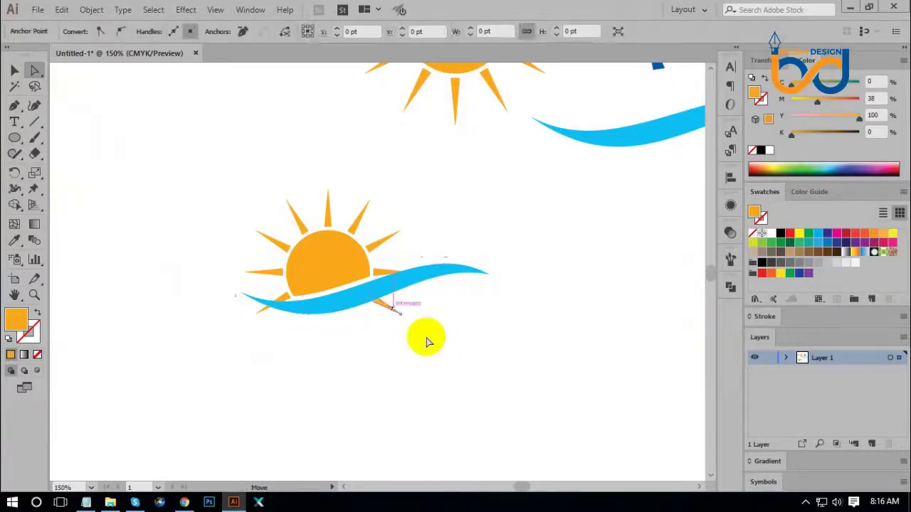
left_click(425, 337)
key("Delete")
key("Delete")
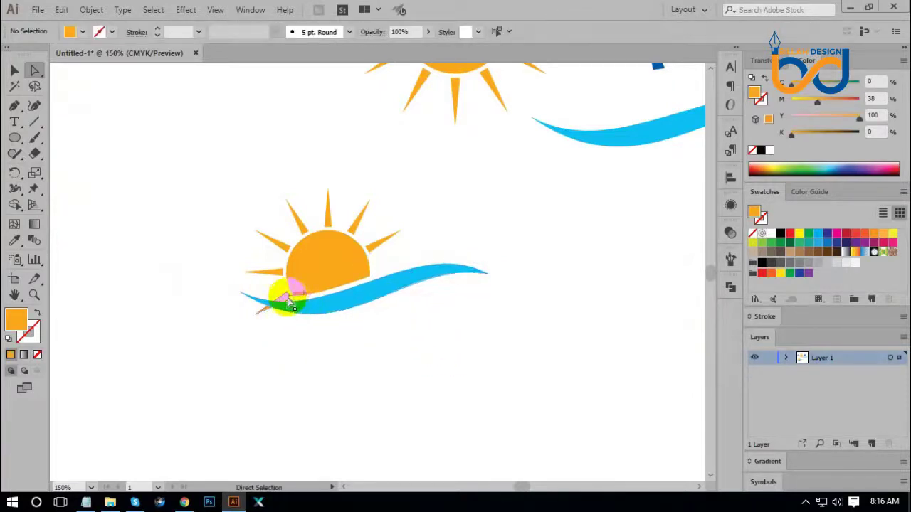
left_click(288, 296)
key("Delete")
key("Delete")
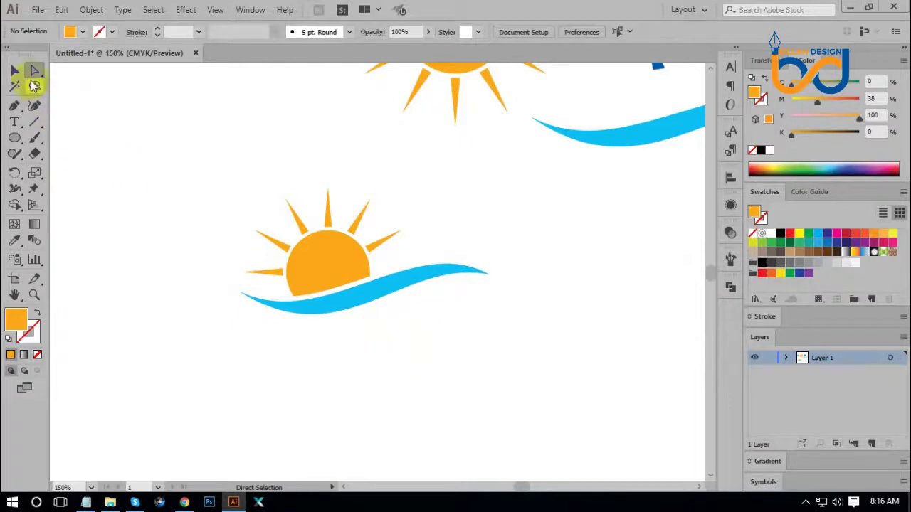
left_click(15, 69)
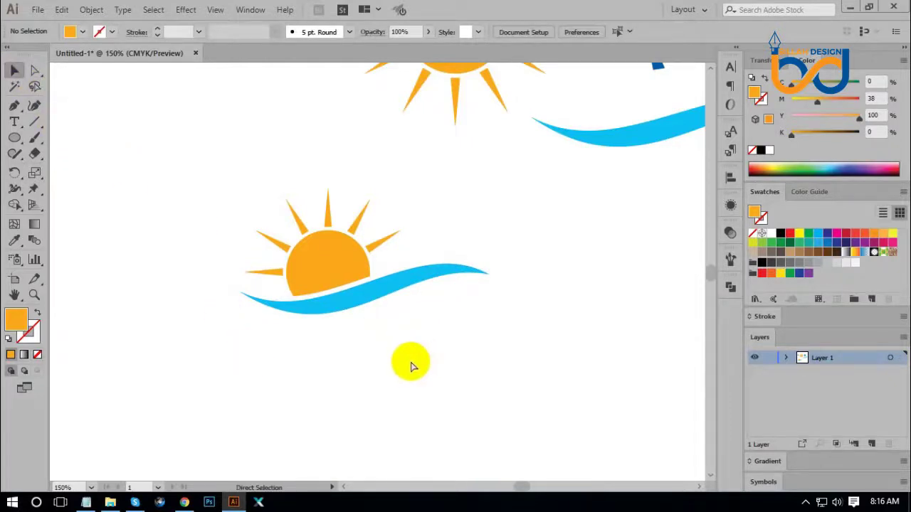
Nudge the cut sun and its remaining rays downward until the circle meets the wave's upper edge.
key("ctrl+minus")
key("ctrl+minus")
key("ctrl+minus")
key("ctrl+plus")
key("ctrl+plus")
key("ctrl+plus")
key("ctrl+plus")
left_click(332, 271)
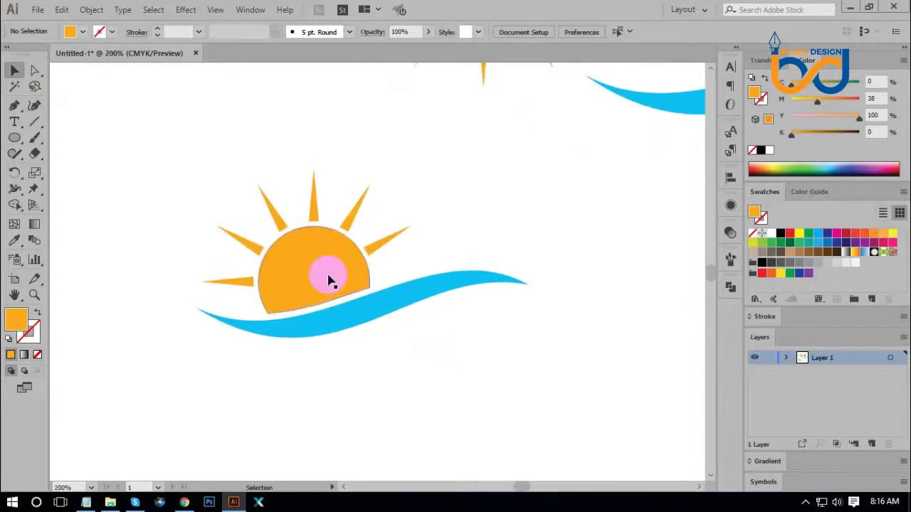
left_click(392, 372)
left_click(331, 285)
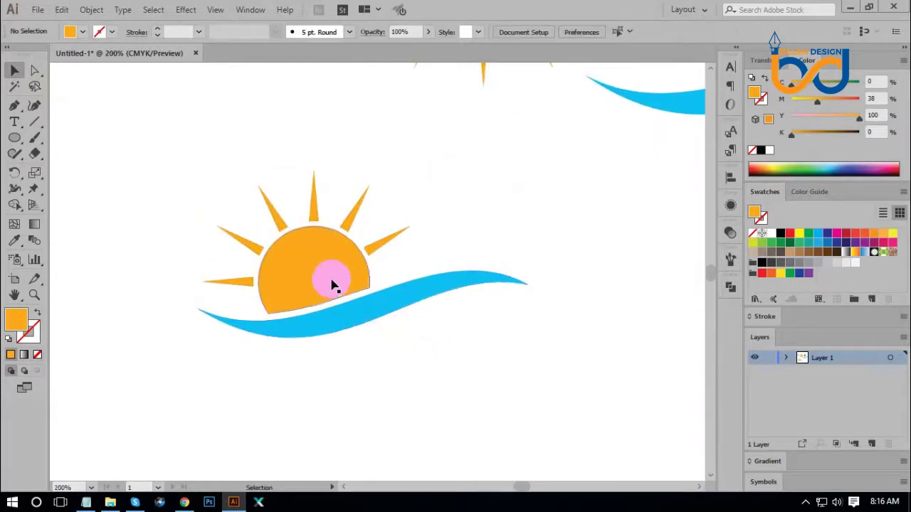
key("Down")
key("Down")
key("Down")
key("Down")
key("Down")
left_click(464, 371)
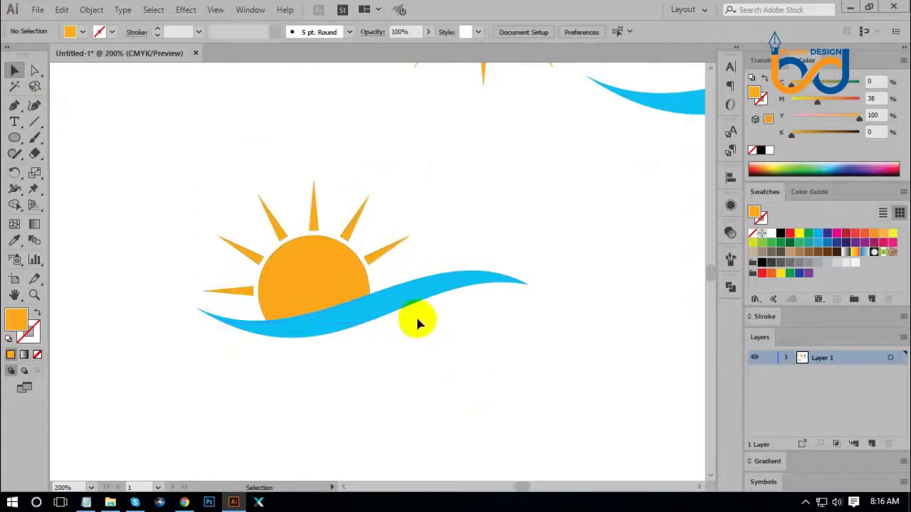
Offset the wave's path by 5 pt and fill the offset shape with white.
left_click(367, 295)
left_click(91, 9)
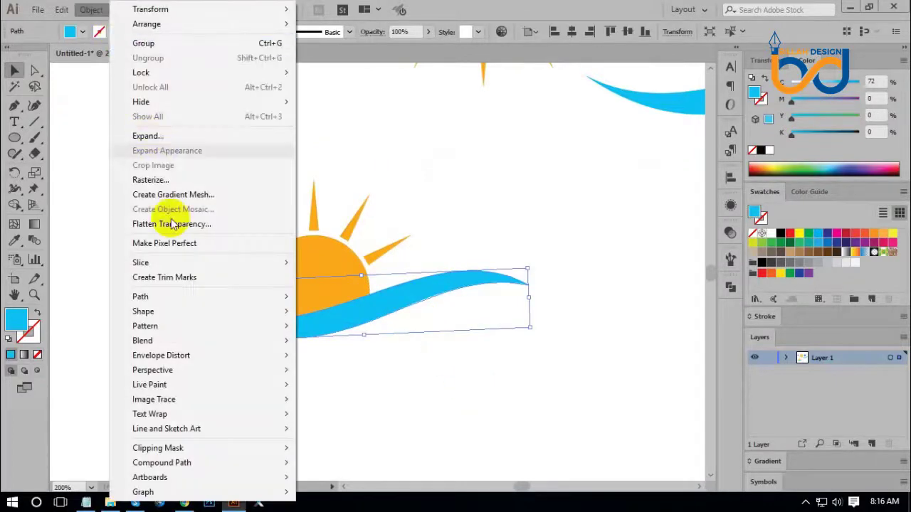
mouse_move(288, 299)
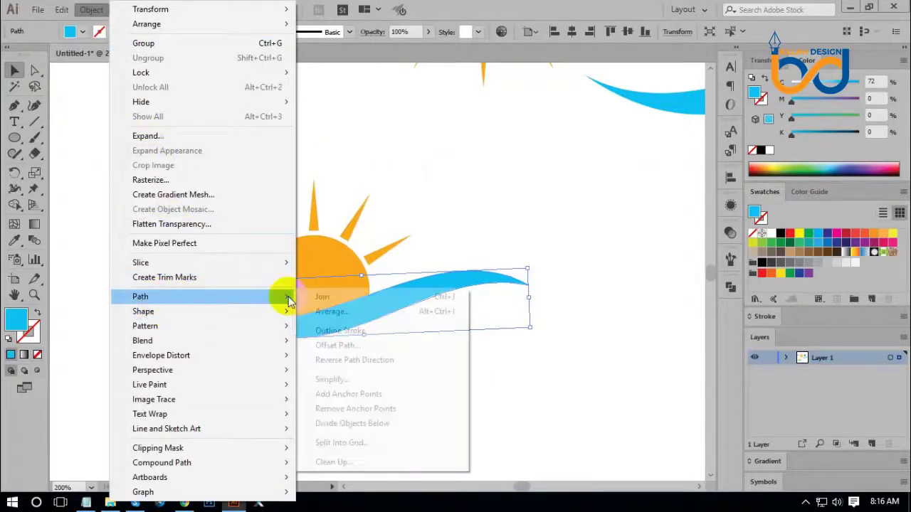
left_click(360, 345)
left_click(550, 361)
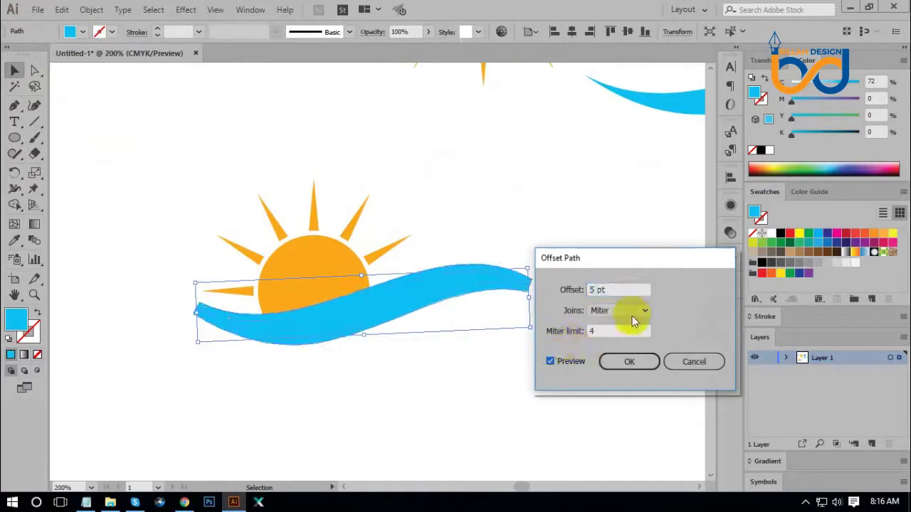
left_click(629, 362)
left_click(437, 294)
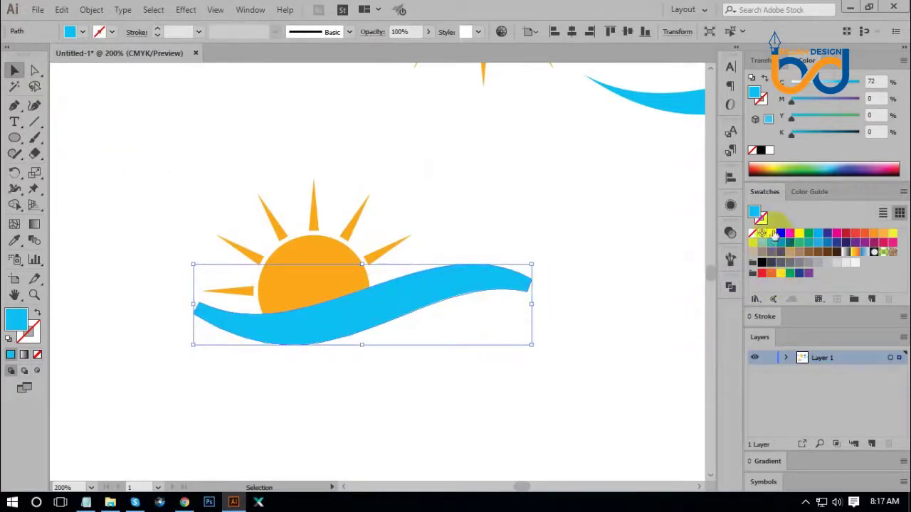
left_click(773, 234)
left_click(403, 399)
Nudge the sun and its rays downward so the lower edge sits behind the white offset shape.
left_click(320, 284)
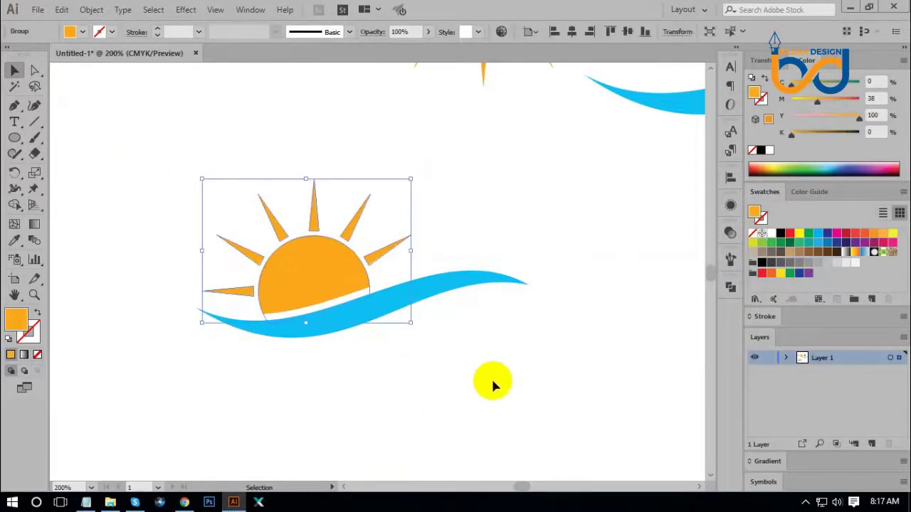
key("Down")
key("Down")
key("Down")
key("Down")
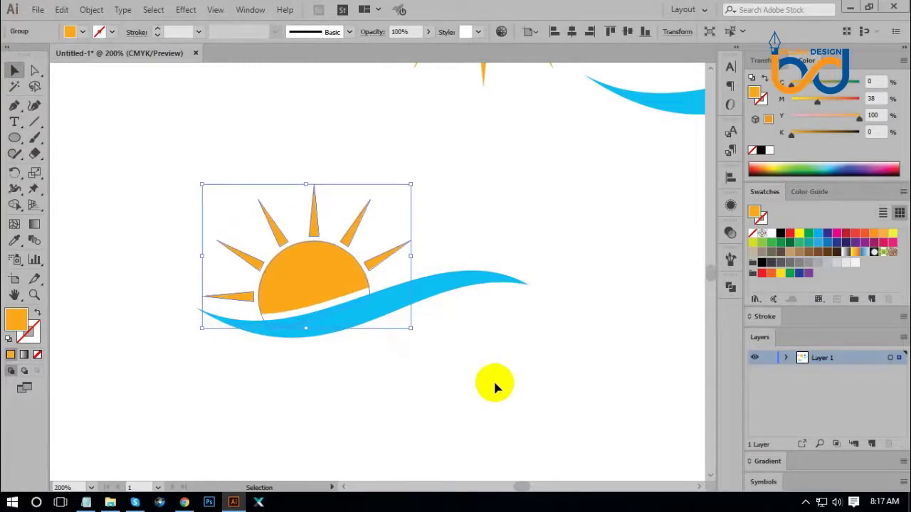
left_click(494, 384)
key("ctrl+minus")
key("ctrl+minus")
key("ctrl+minus")
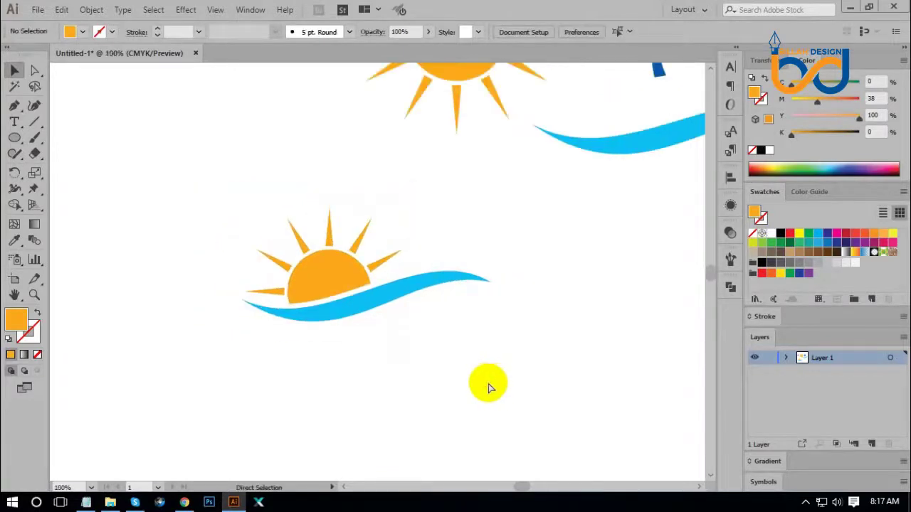
left_click_drag(486, 329, 462, 307)
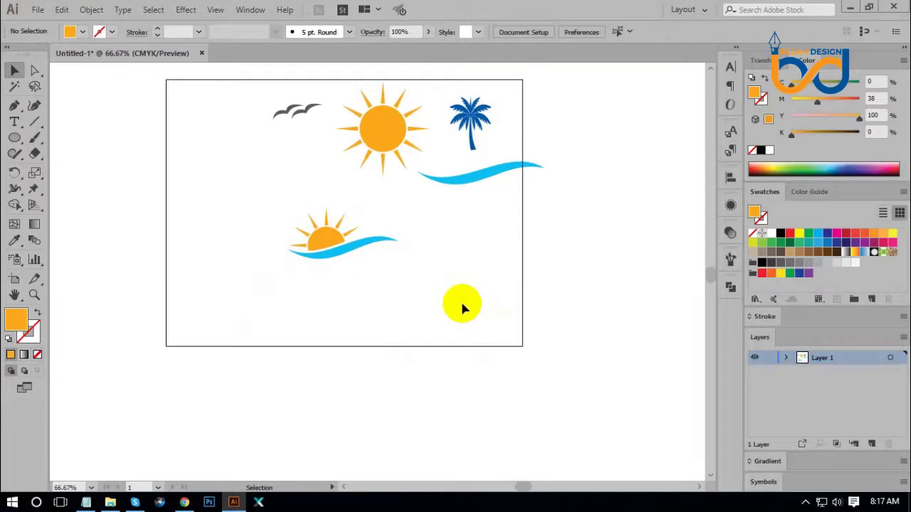
left_click(333, 238)
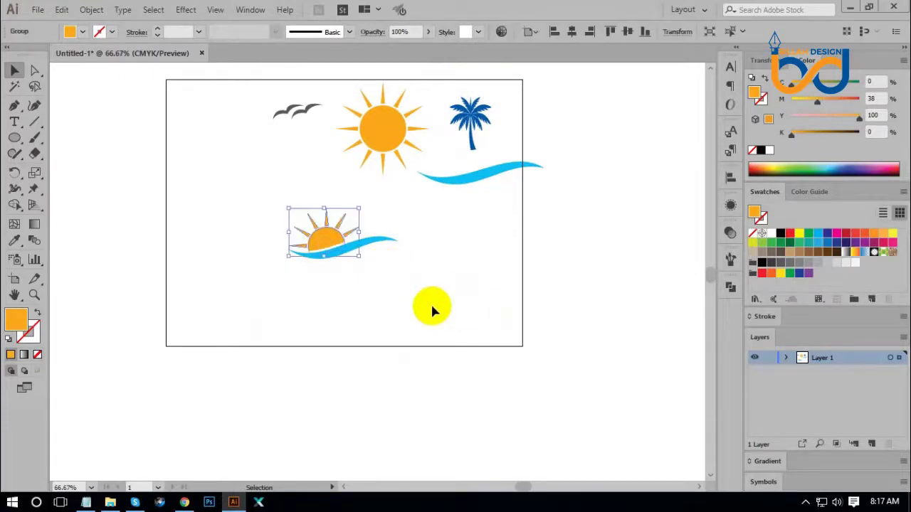
left_click(434, 311)
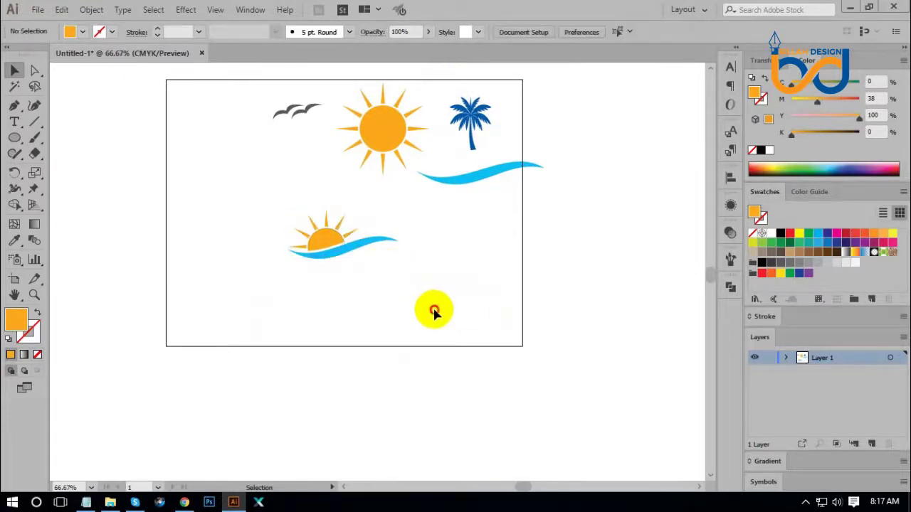
Enlarge the sun and its rays slightly and proportionally from their base on the wave.
scroll(433, 309, "up", 3)
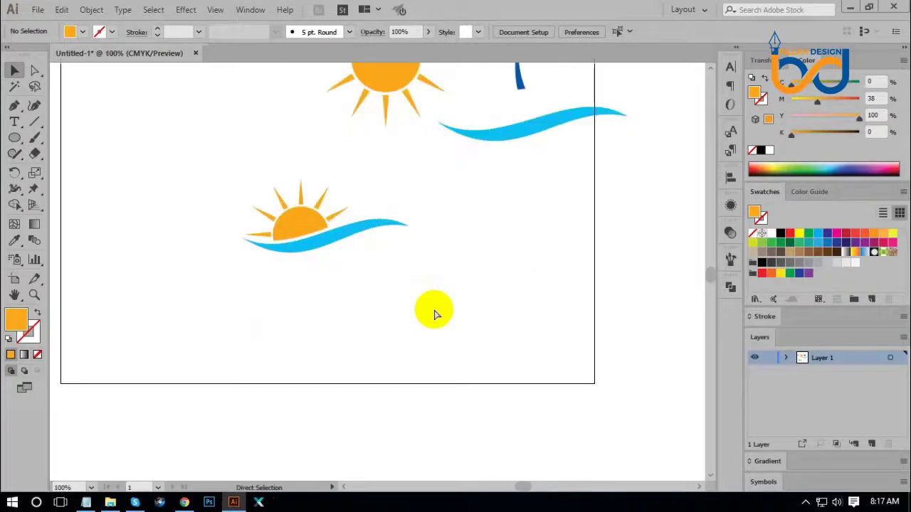
left_click(359, 242)
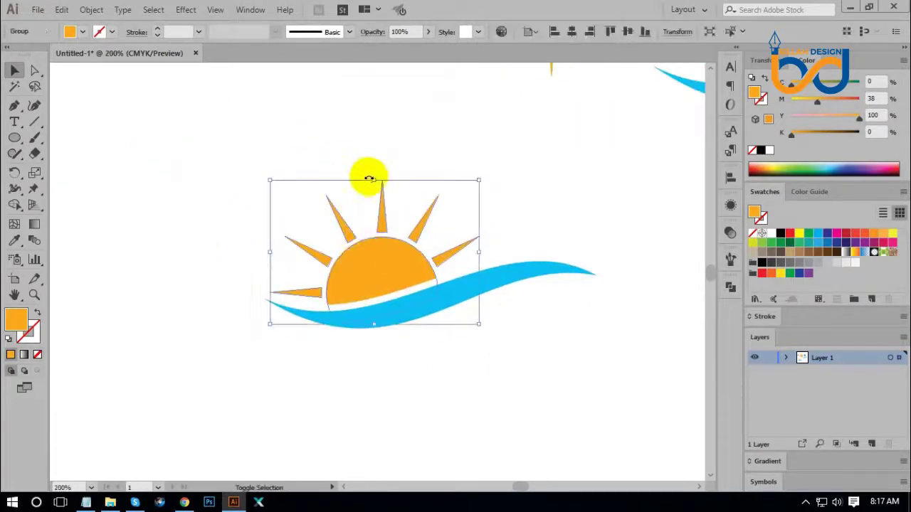
left_click_drag(370, 176, 374, 164)
left_click(459, 340)
key("ctrl+z")
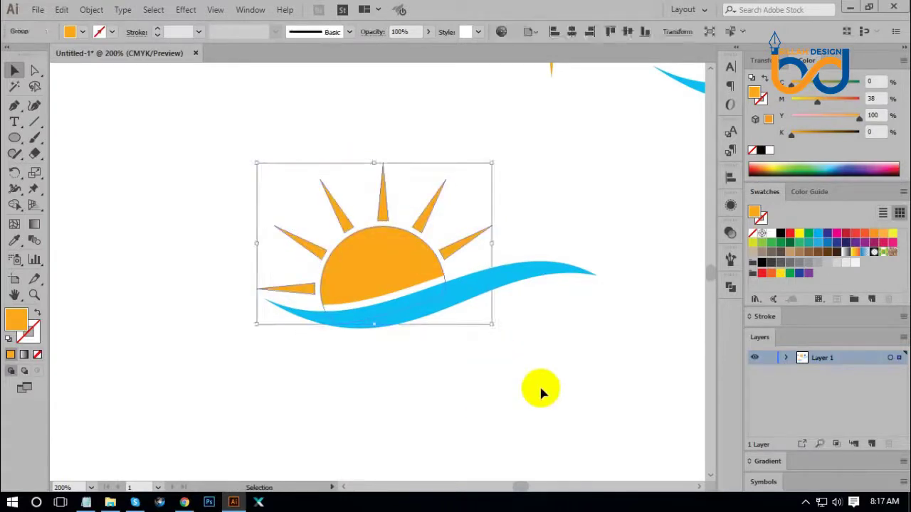
left_click(541, 389)
key("ctrl+minus")
key("ctrl+minus")
key("ctrl+minus")
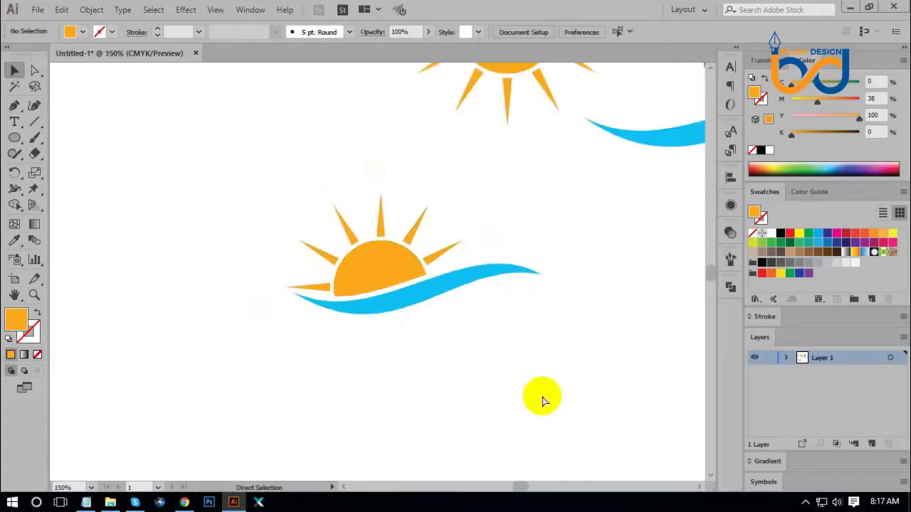
key("ctrl+minus")
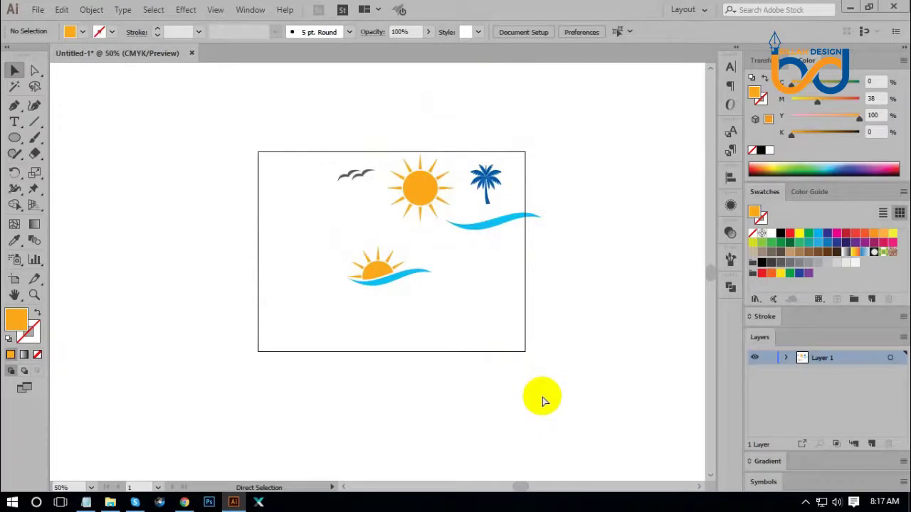
Select the sun's circle with the white offset shape and remove their overlap and the offset shape with the Shape Builder tool.
key("ctrl+plus")
key("ctrl+plus")
key("ctrl+plus")
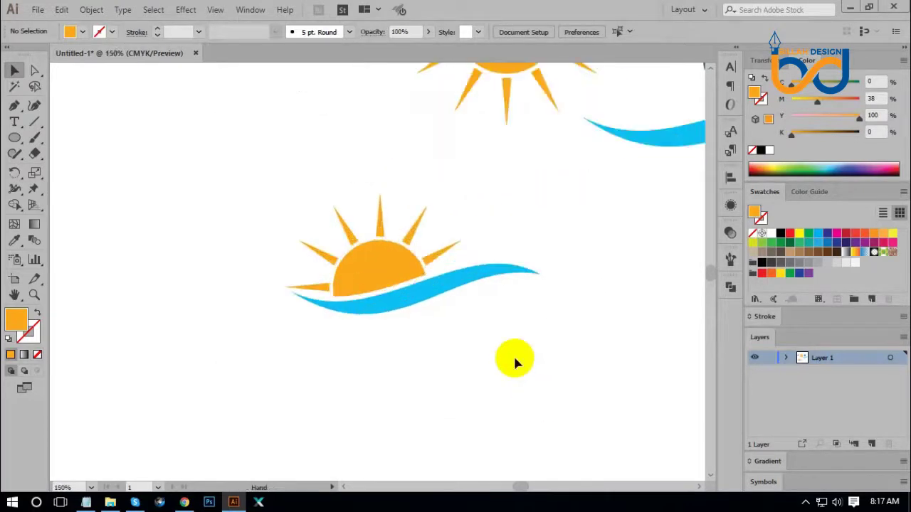
key("ctrl+plus")
key("ctrl+plus")
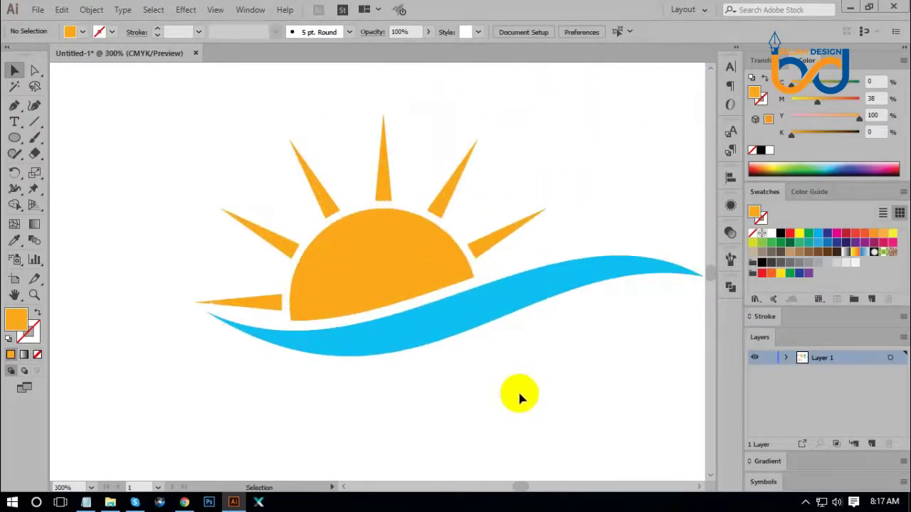
left_click(35, 70)
left_click(214, 310)
left_click(329, 299, "shift")
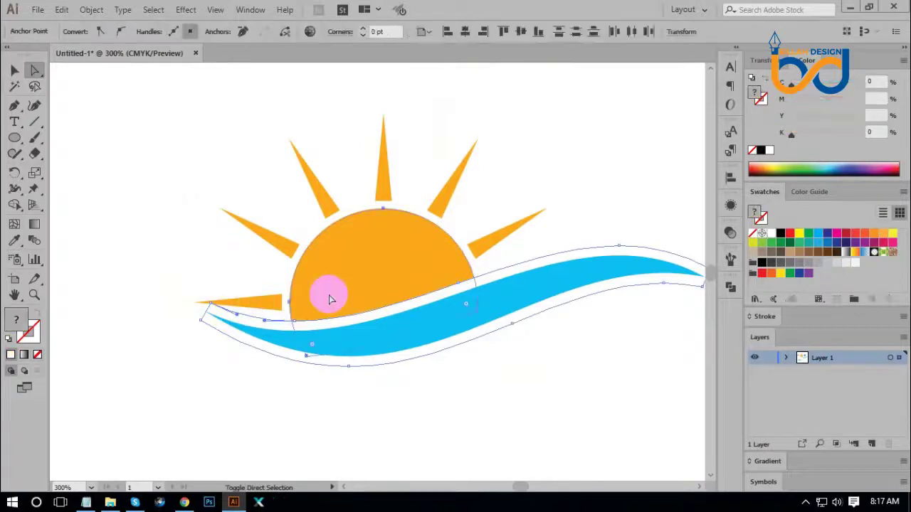
left_click(15, 206)
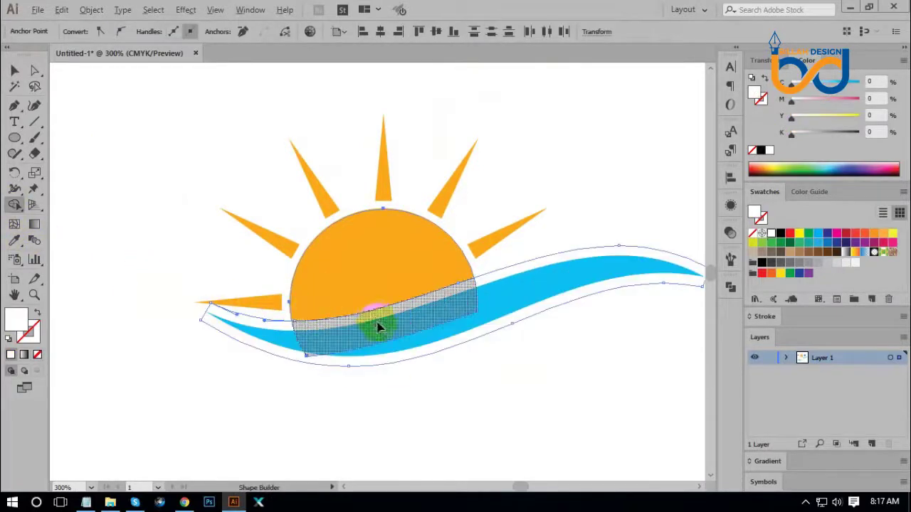
left_click_drag(380, 325, 401, 382)
left_click(15, 70)
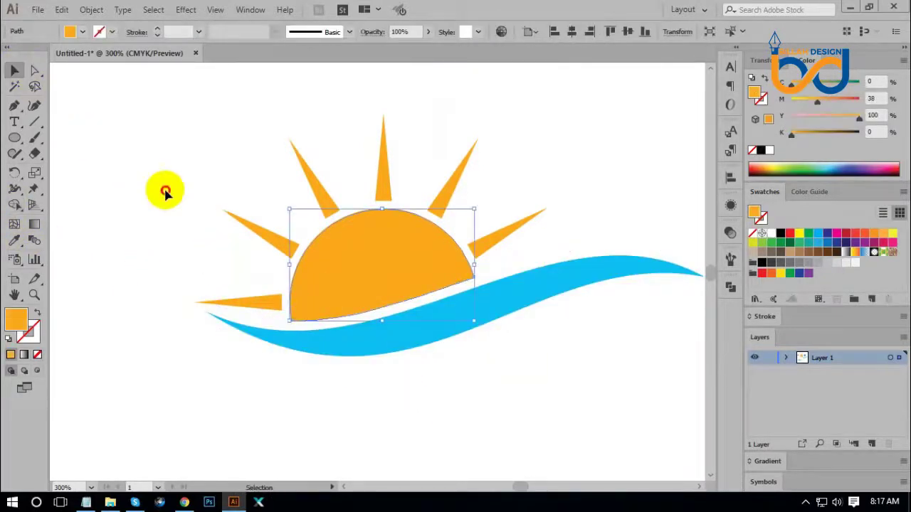
left_click(163, 189)
Move the spare wave and the full sun to the right, away from the sun-and-wave logo.
key("ctrl+minus")
key("ctrl+minus")
key("ctrl+minus")
key("ctrl+minus")
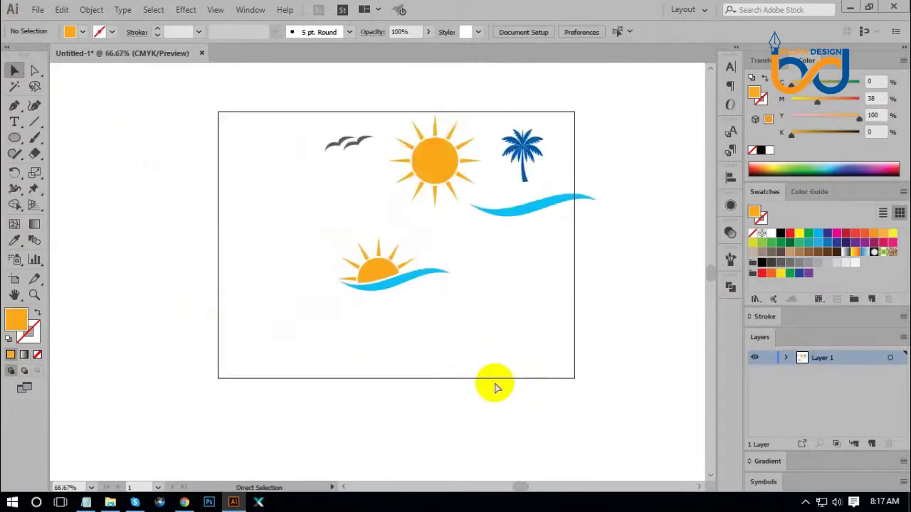
key("space")
left_click_drag(501, 349, 504, 349)
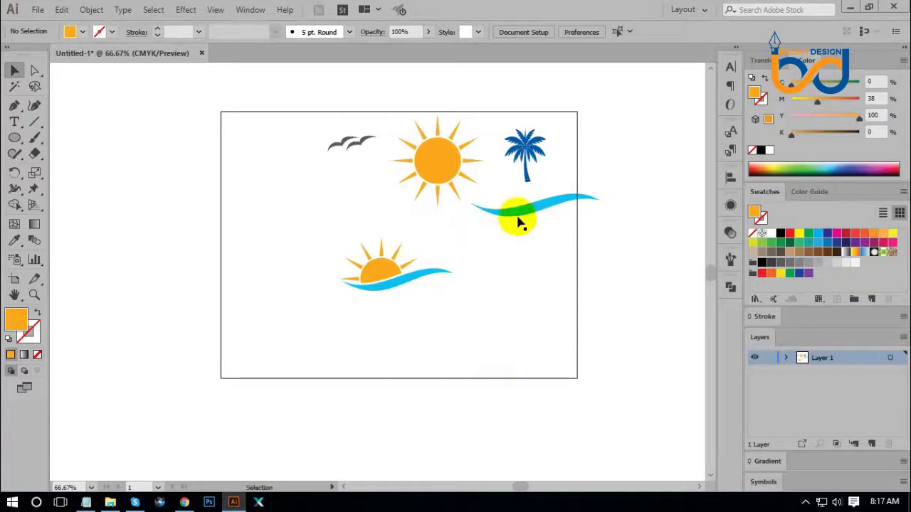
left_click_drag(515, 220, 586, 222)
left_click_drag(502, 231, 427, 227)
left_click(491, 311)
left_click_drag(434, 177, 542, 161)
left_click(503, 275)
Place a palm tree on the wave's right crest, enlarge it to about 146 pt tall and narrow it slightly.
left_click_drag(434, 232, 402, 215)
left_click(518, 322)
key("ctrl+plus")
key("ctrl+plus")
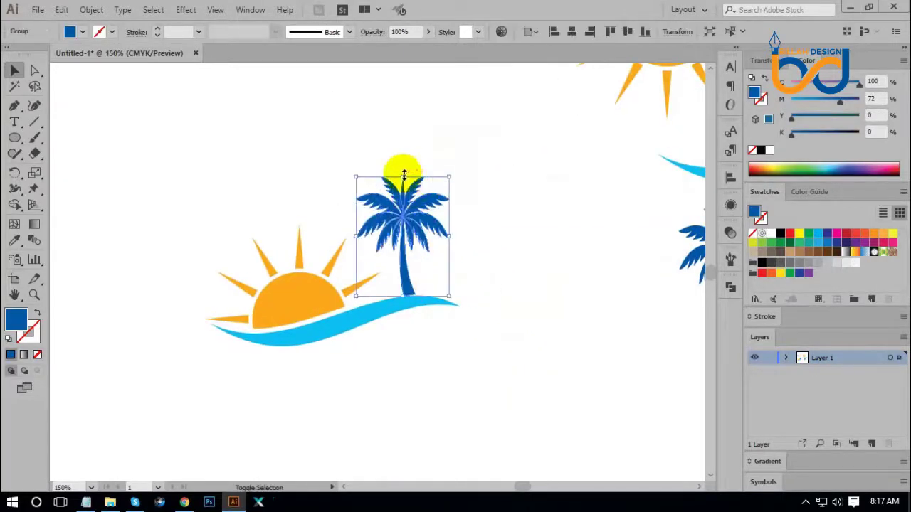
left_click_drag(403, 174, 403, 149)
left_click_drag(461, 222, 452, 220)
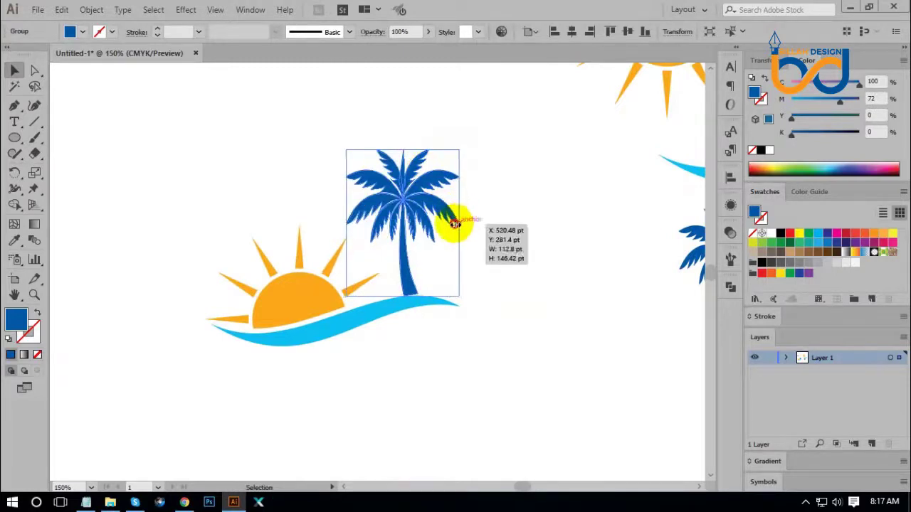
left_click(517, 319)
Duplicate the logo's palm tree to the right of the logo and shrink the copy proportionally.
key("ctrl+minus")
key("ctrl+minus")
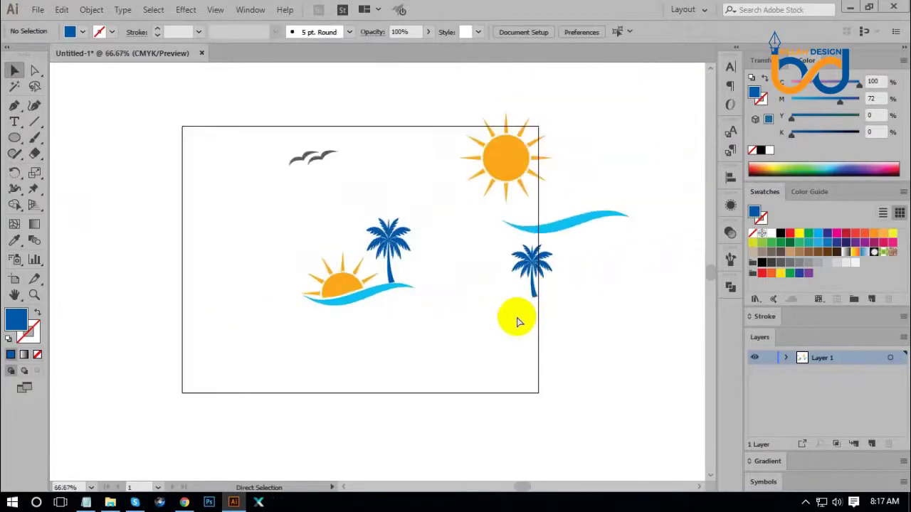
key("ctrl+plus")
key("ctrl+plus")
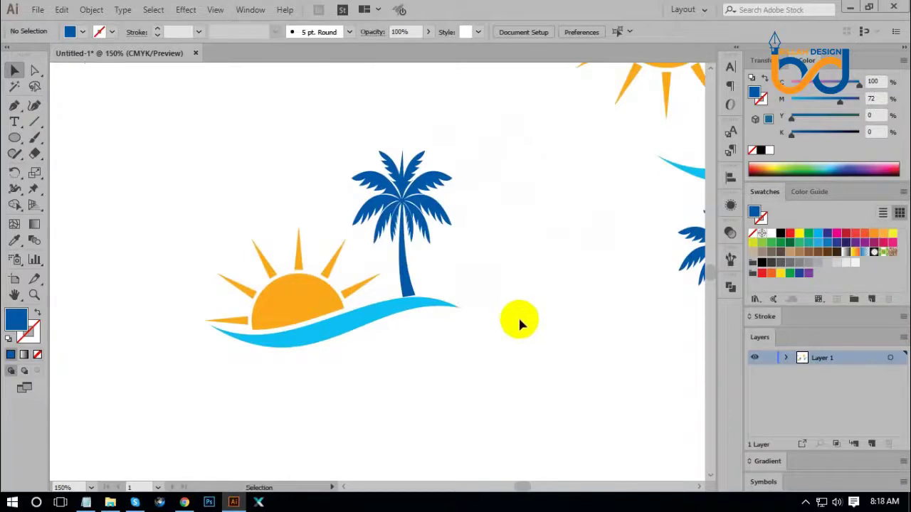
left_click_drag(510, 321, 477, 304)
left_click_drag(370, 260, 484, 213)
left_click_drag(482, 136, 481, 190)
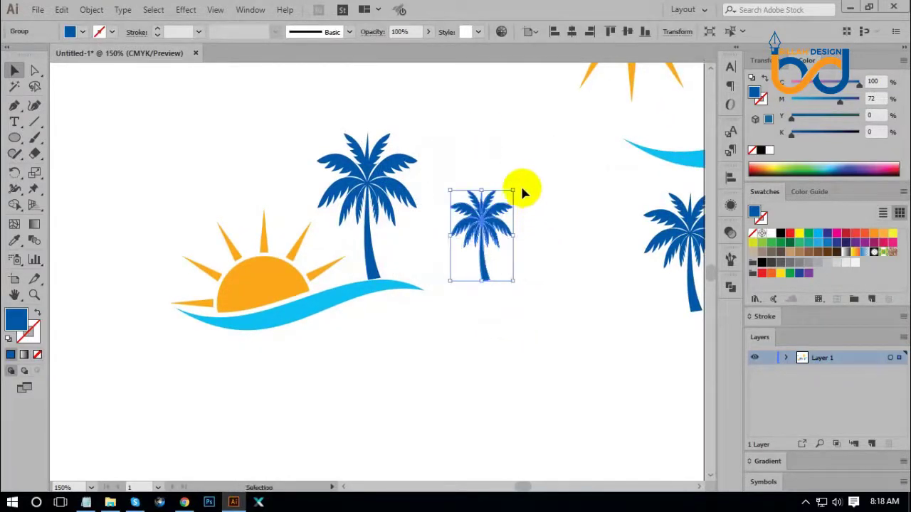
left_click(553, 278)
Place the small palm on the wave just right of the large palm's trunk and shrink it further beneath the fronds.
left_click_drag(487, 228, 394, 217)
left_click_drag(395, 178, 394, 242)
left_click(456, 277)
left_click(467, 300)
left_click(402, 244)
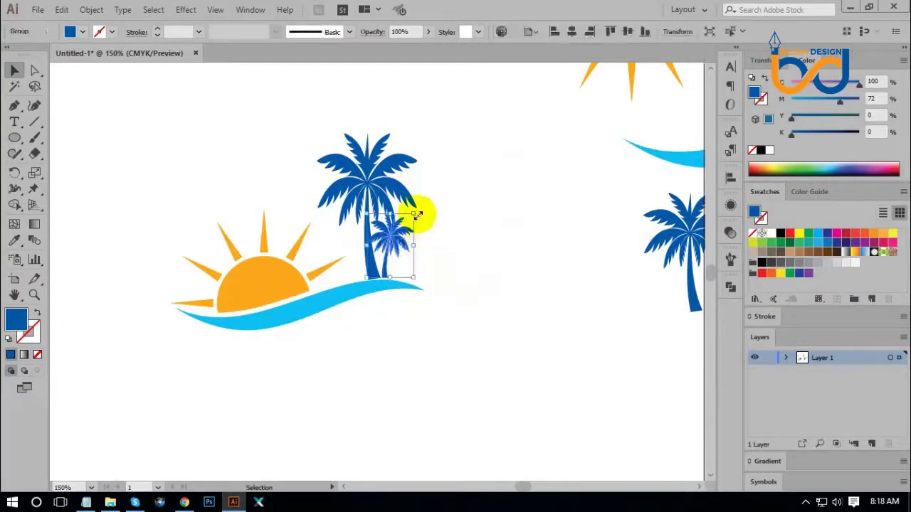
left_click_drag(421, 211, 421, 212)
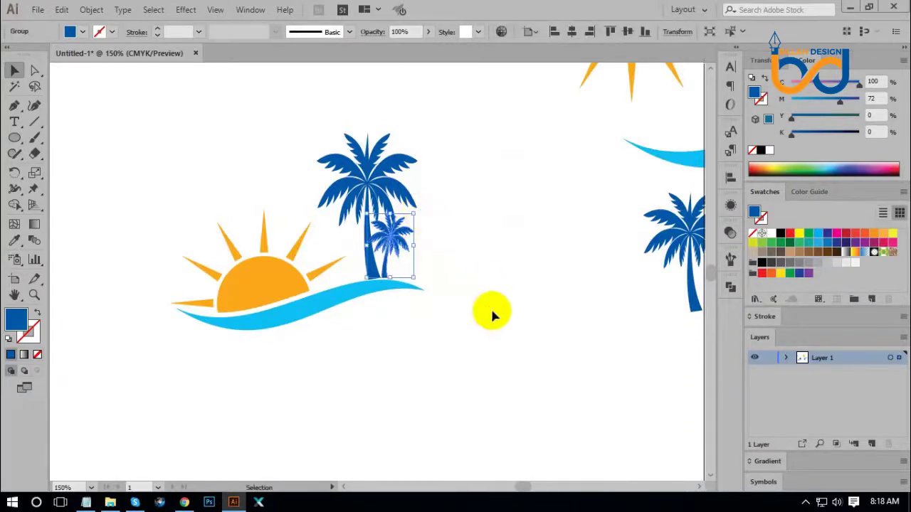
left_click(492, 325)
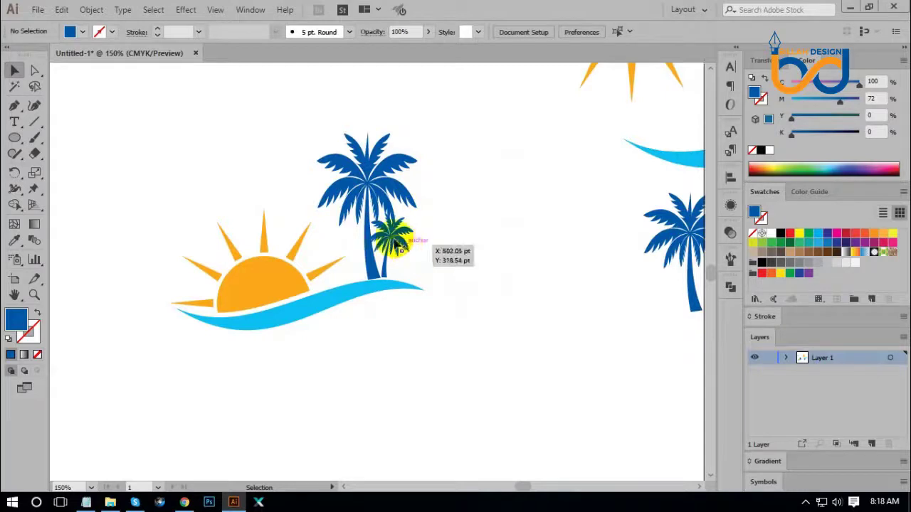
key("ctrl+minus")
key("ctrl+minus")
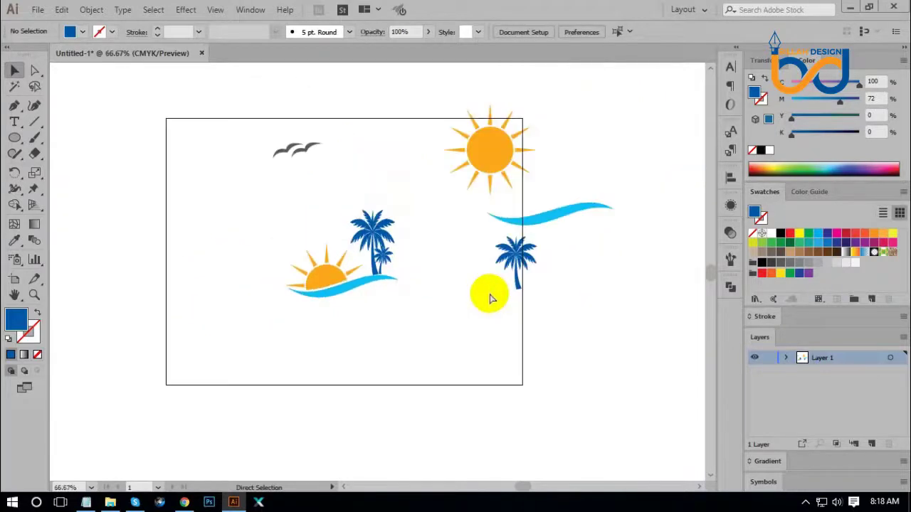
Rotate the small palm slightly clockwise and shift it so its trunk meets the base of the large palm.
key("ctrl+plus")
key("ctrl+plus")
key("ctrl+plus")
key("ctrl+plus")
key("ctrl+plus")
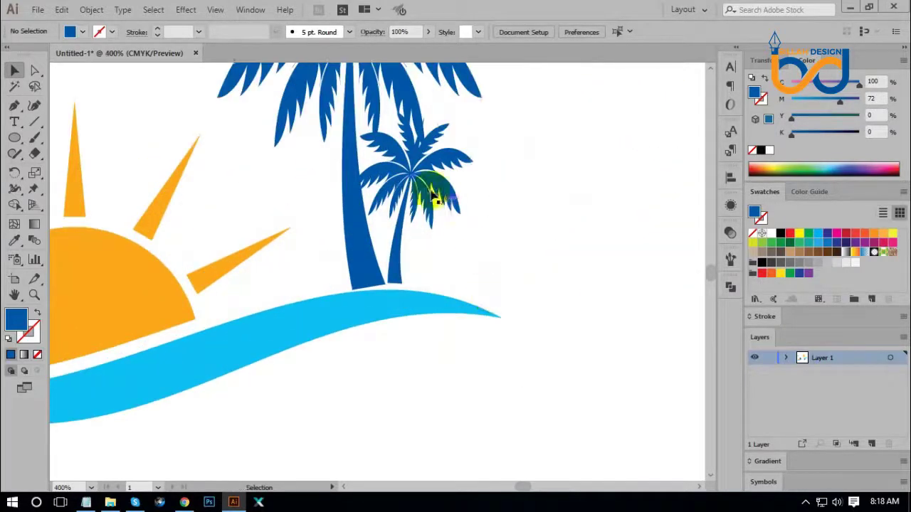
left_click(451, 184)
left_click_drag(481, 107, 487, 118)
left_click_drag(443, 187, 440, 194)
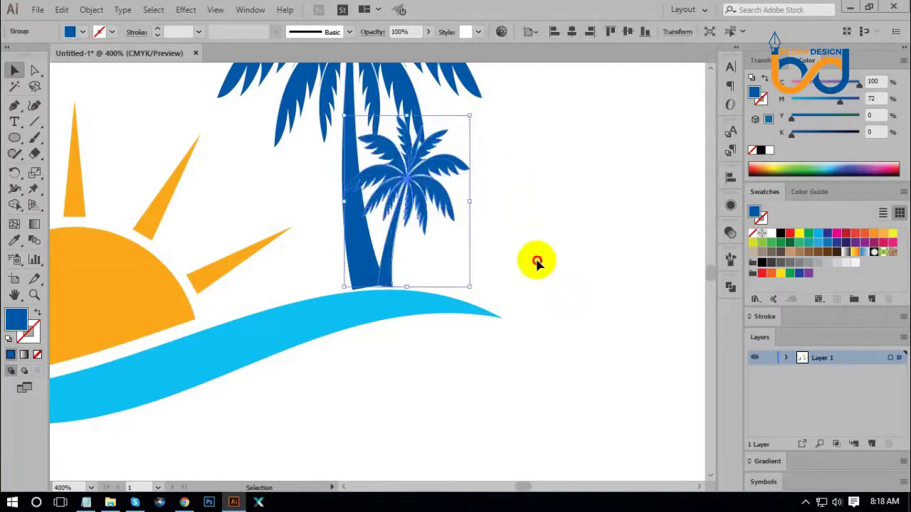
left_click(483, 272)
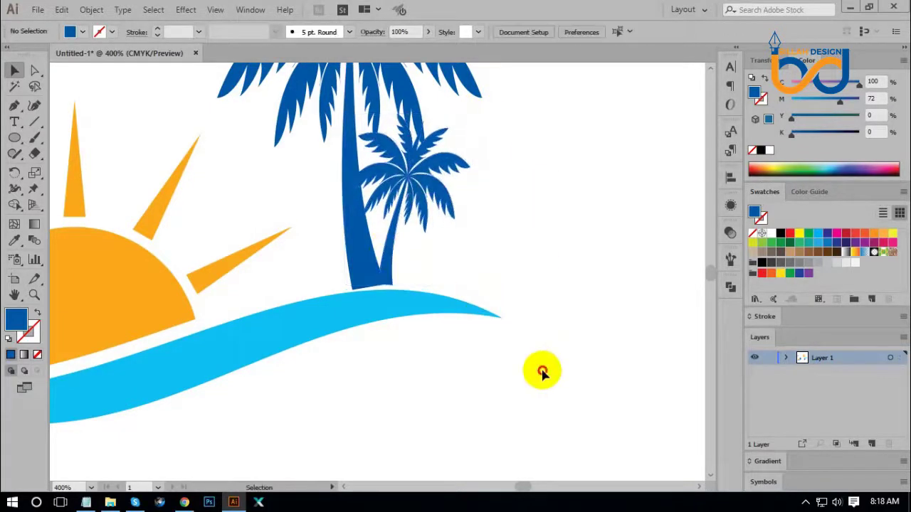
key("ctrl+minus")
key("ctrl+minus")
key("ctrl+minus")
key("ctrl+minus")
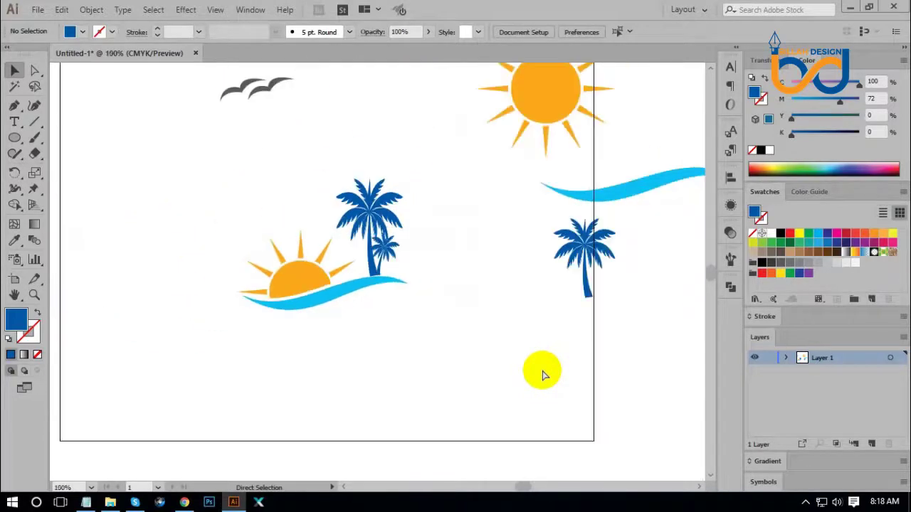
Examine the two palms' placement on the wave up close and against the rest of the artwork.
key("ctrl+plus")
key("ctrl+plus")
key("ctrl+plus")
key("ctrl+plus")
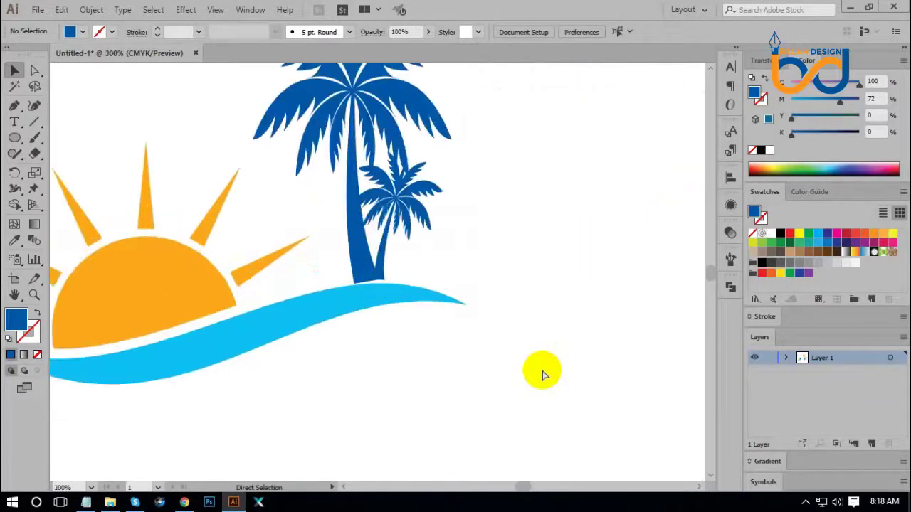
key("ctrl+minus")
key("ctrl+minus")
key("ctrl+minus")
key("ctrl+minus")
key("ctrl+minus")
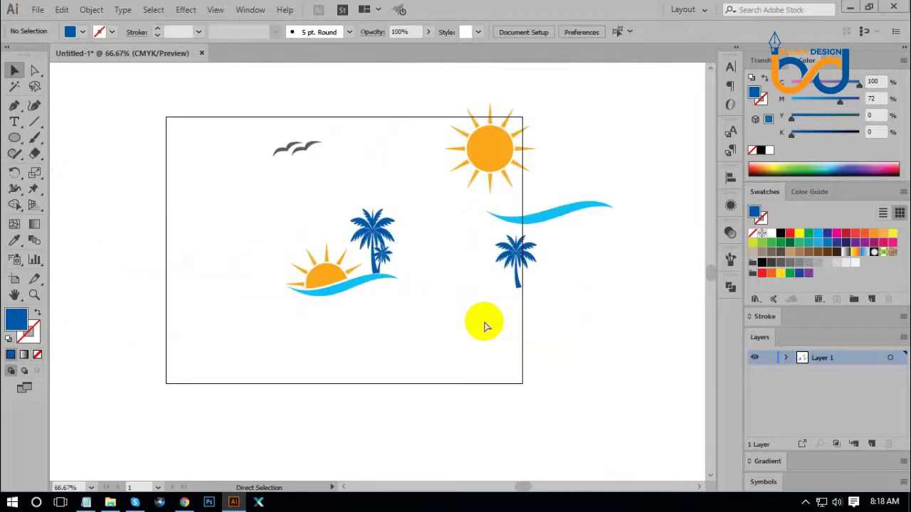
key("ctrl+plus")
key("ctrl+plus")
key("ctrl+plus")
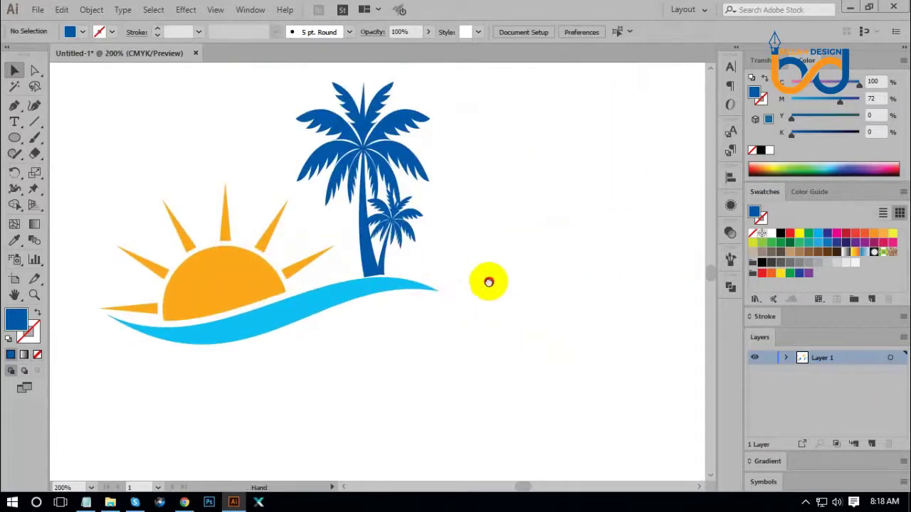
Shift both logo palms together slightly left along the wave, closer to the sun.
left_click_drag(488, 282, 494, 285)
left_click_drag(513, 201, 396, 242)
left_click(545, 349)
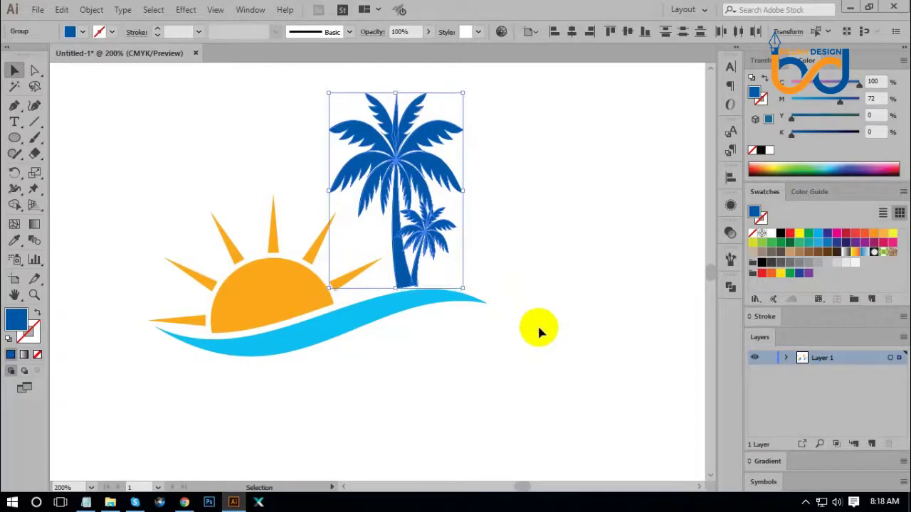
left_click(534, 339)
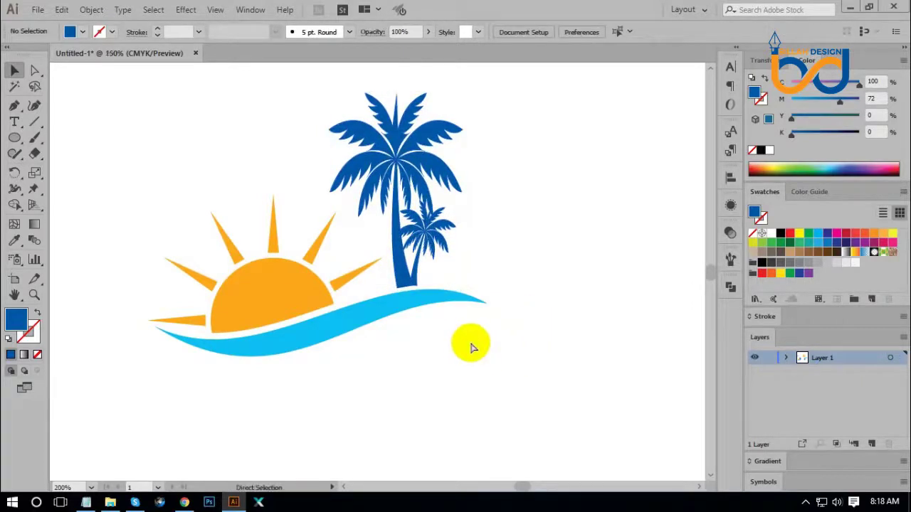
Draw a dark blue curved mound with the Pen tool along the wave's right crest, covering the palm trunk bases.
key("ctrl+minus")
key("ctrl+minus")
key("ctrl+minus")
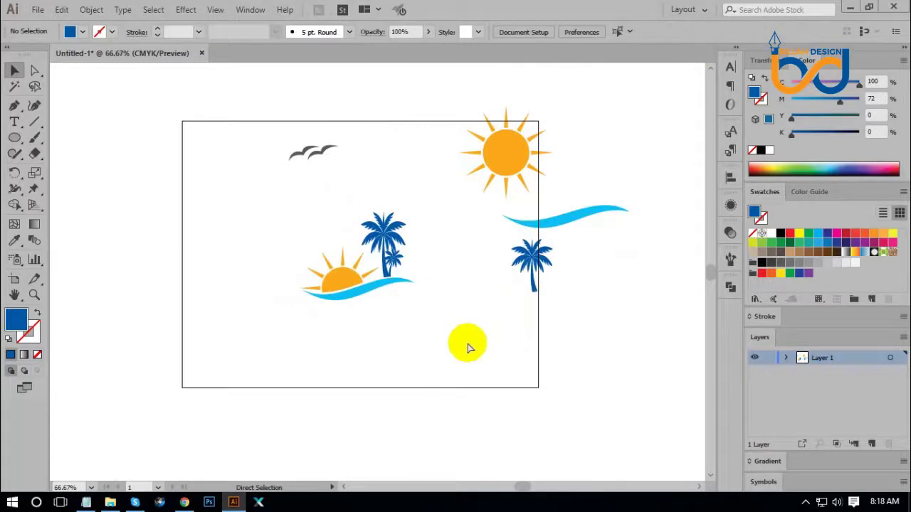
key("ctrl+plus")
key("ctrl+plus")
key("ctrl+plus")
key("ctrl+plus")
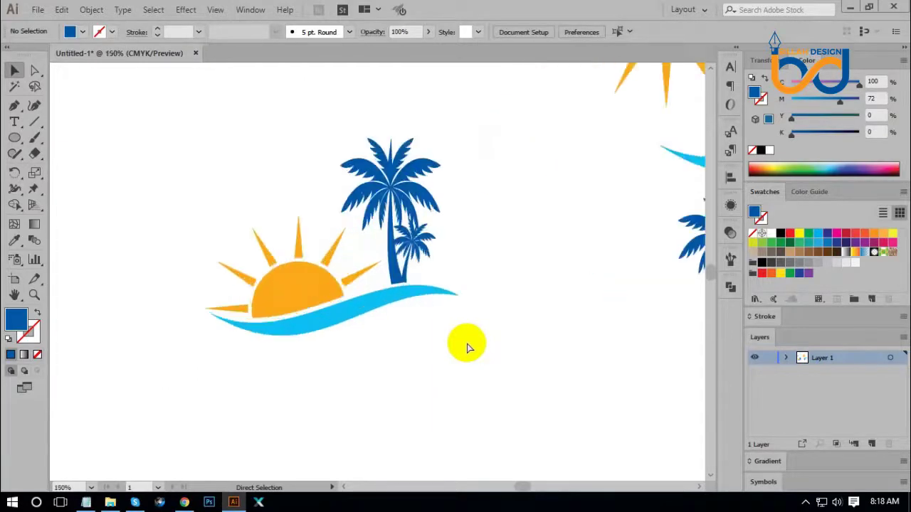
left_click_drag(514, 279, 476, 281)
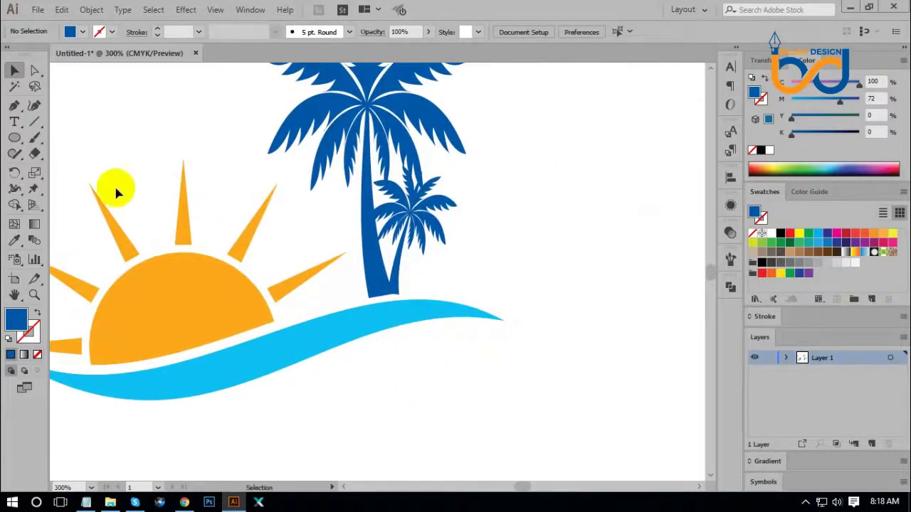
left_click(14, 106)
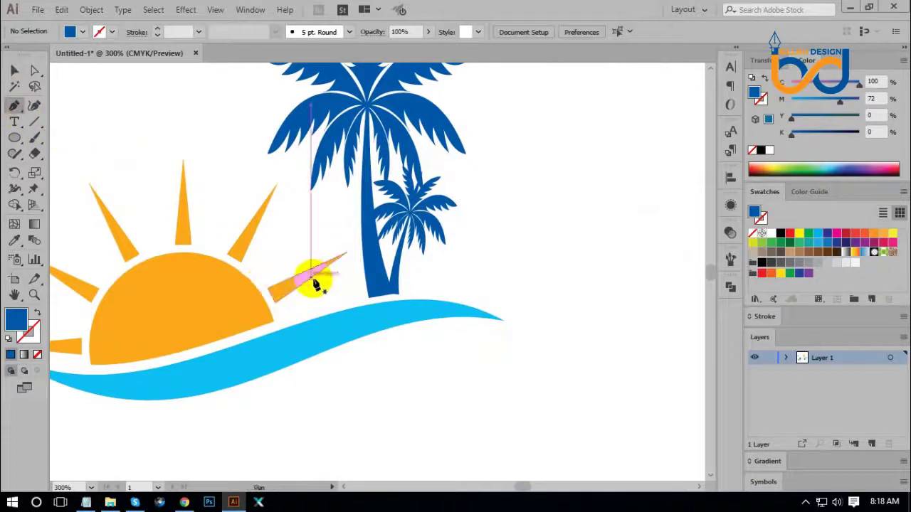
left_click(306, 317)
left_click_drag(420, 276, 451, 290)
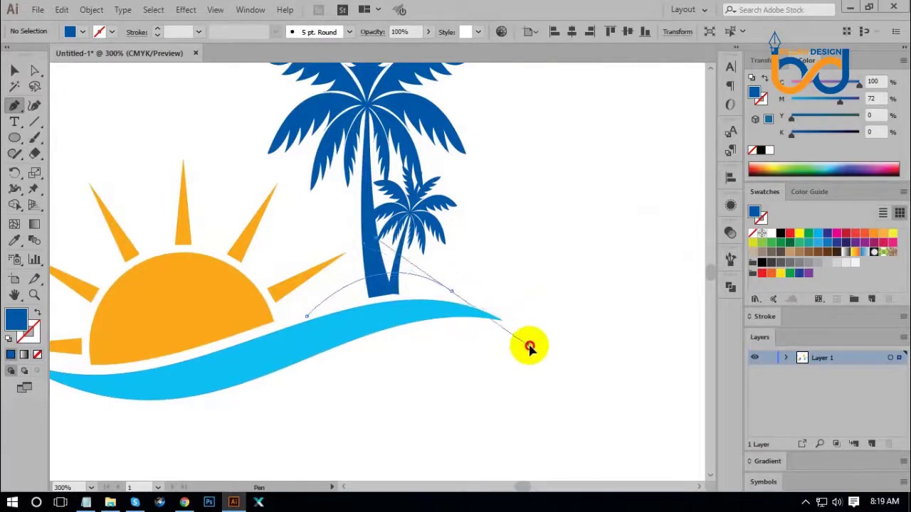
left_click_drag(535, 329, 534, 328)
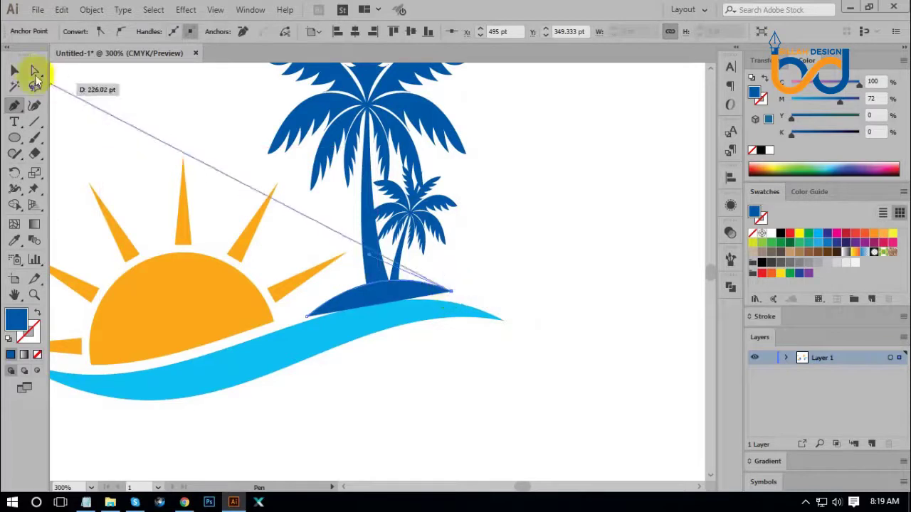
Align the mound's right and left end anchors with the wave's upper edge and extend its curve handle to raise the crest.
left_click(34, 69)
left_click(562, 310)
scroll(560, 306, "up", 3, "alt")
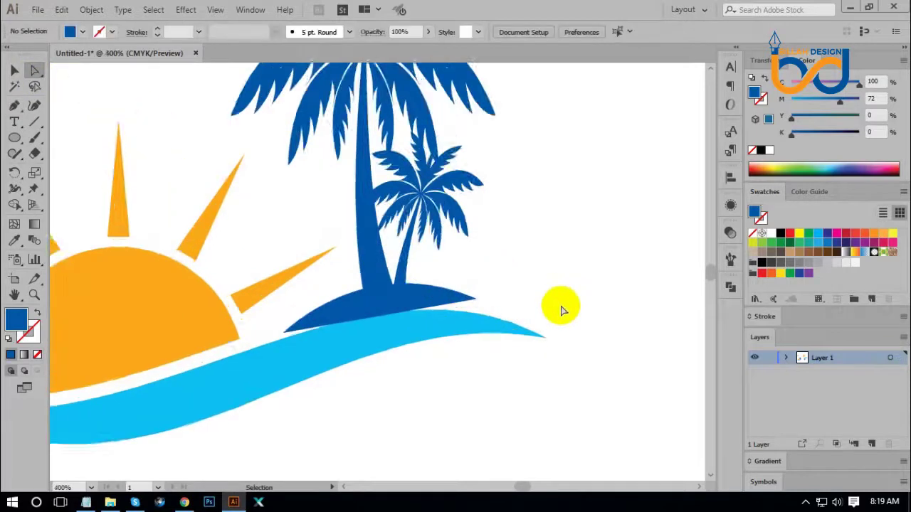
left_click_drag(479, 273, 494, 297)
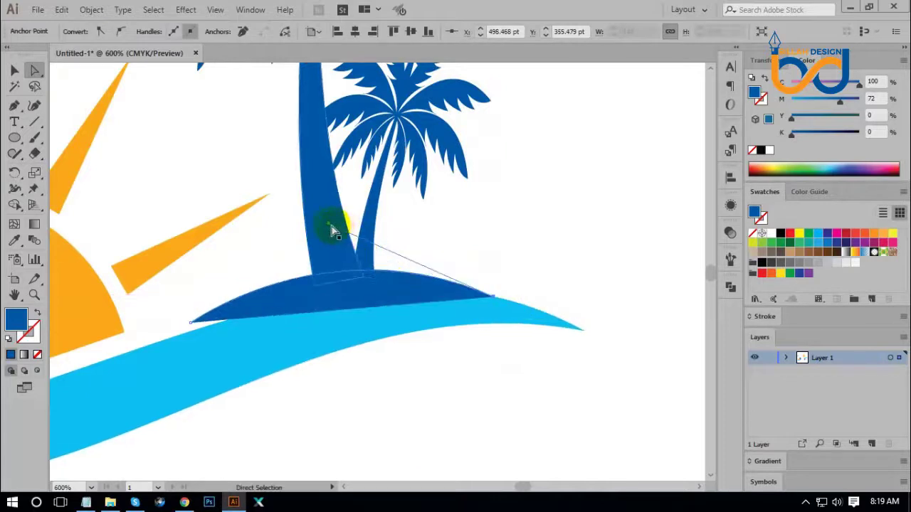
left_click_drag(331, 228, 306, 188)
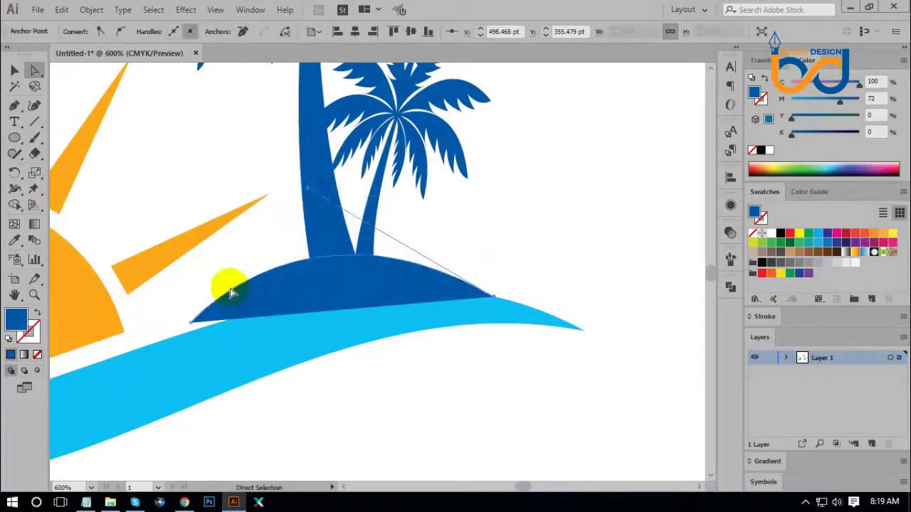
left_click_drag(193, 324, 191, 330)
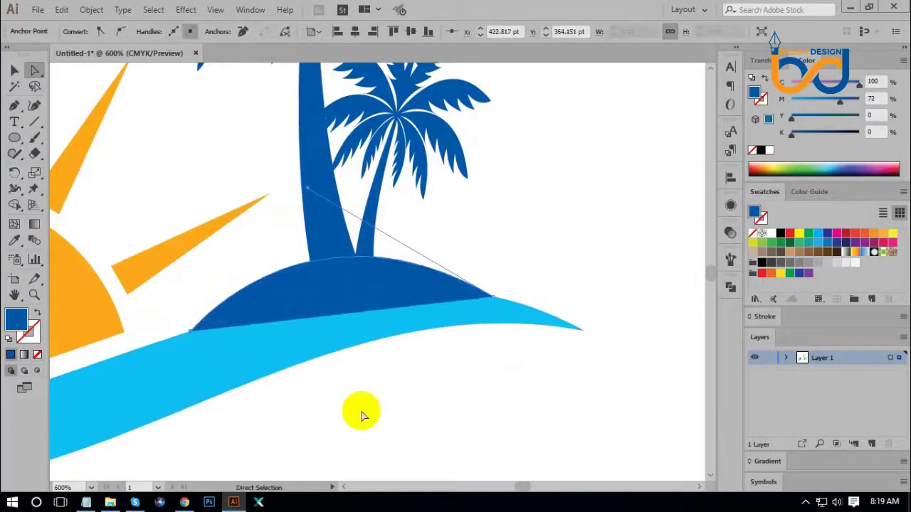
left_click(362, 415)
left_click(14, 105)
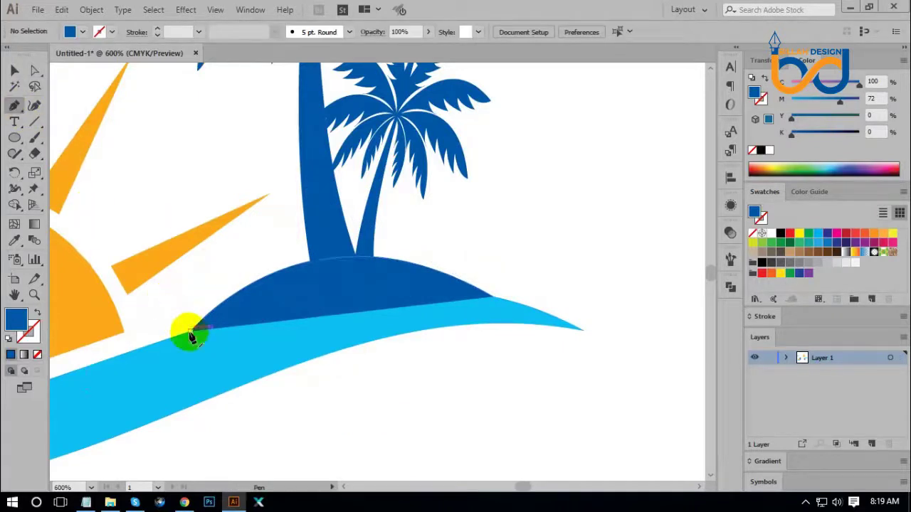
left_click(321, 339)
left_click(489, 299)
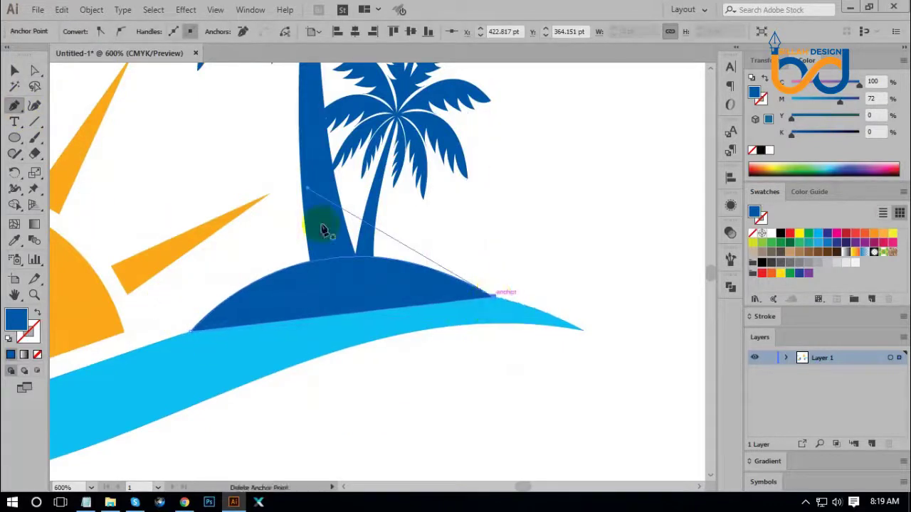
left_click(545, 232)
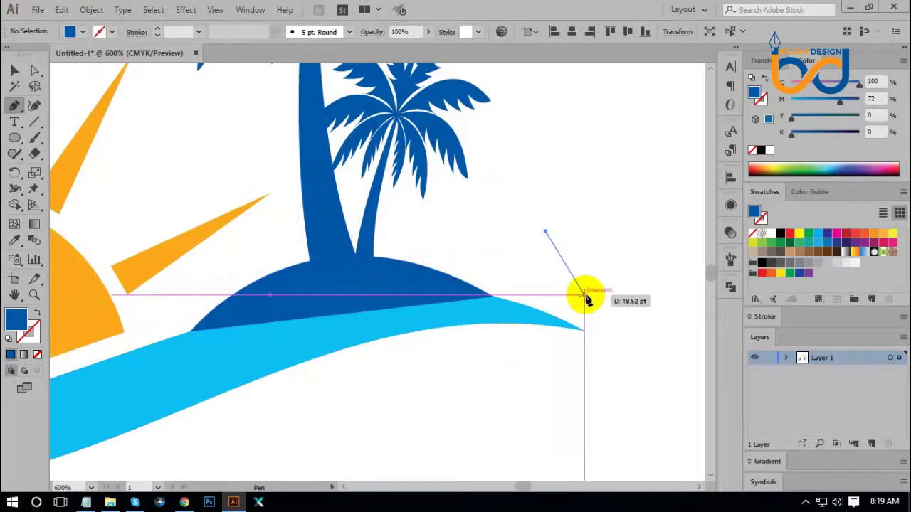
left_click(583, 294, "ctrl")
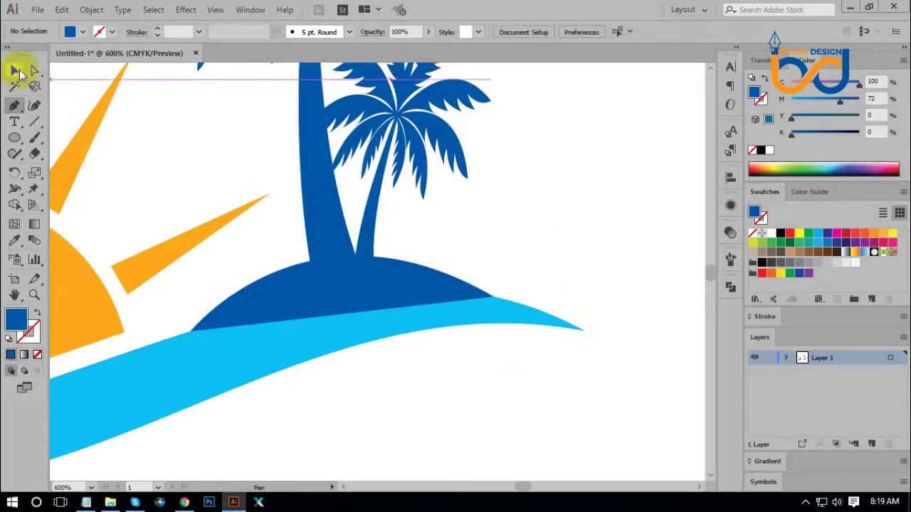
Bring the light blue logo wave to the front so it overlaps the base of the mound.
key("ctrl+minus")
key("ctrl+minus")
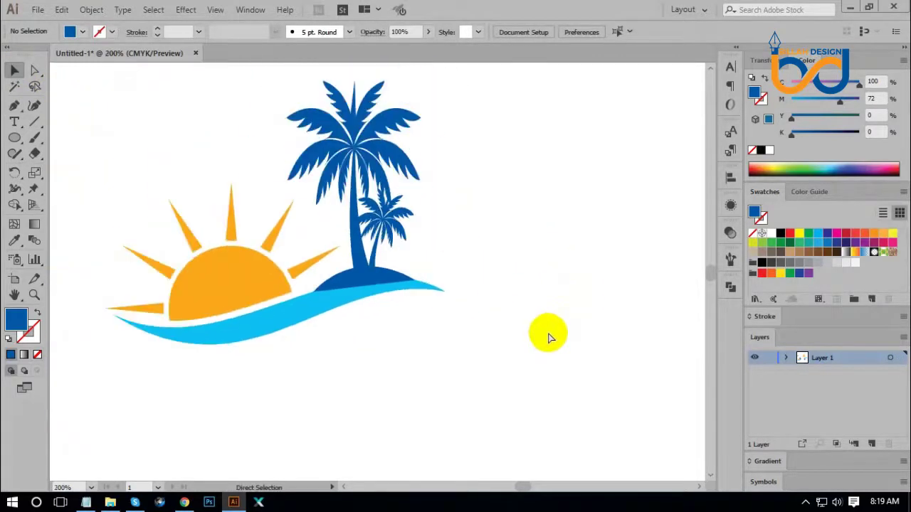
key("ctrl+plus")
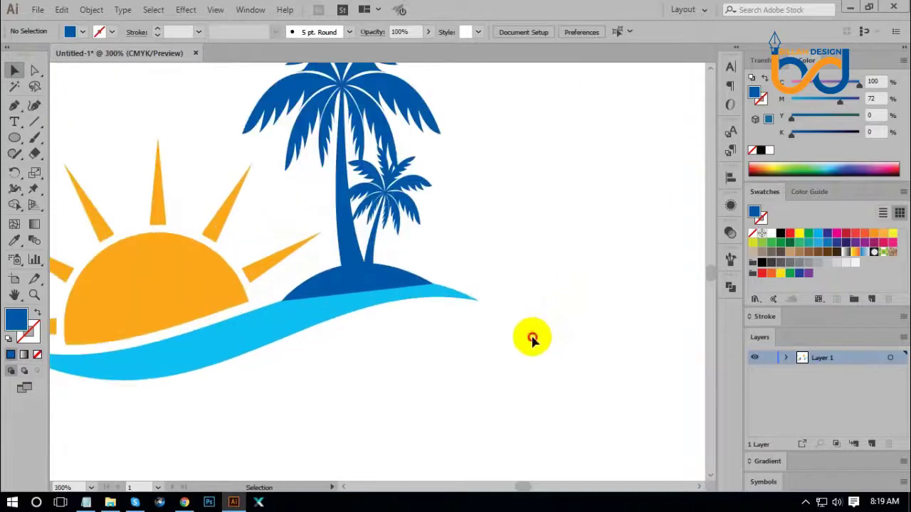
left_click(320, 324)
right_click(307, 315)
mouse_move(341, 245)
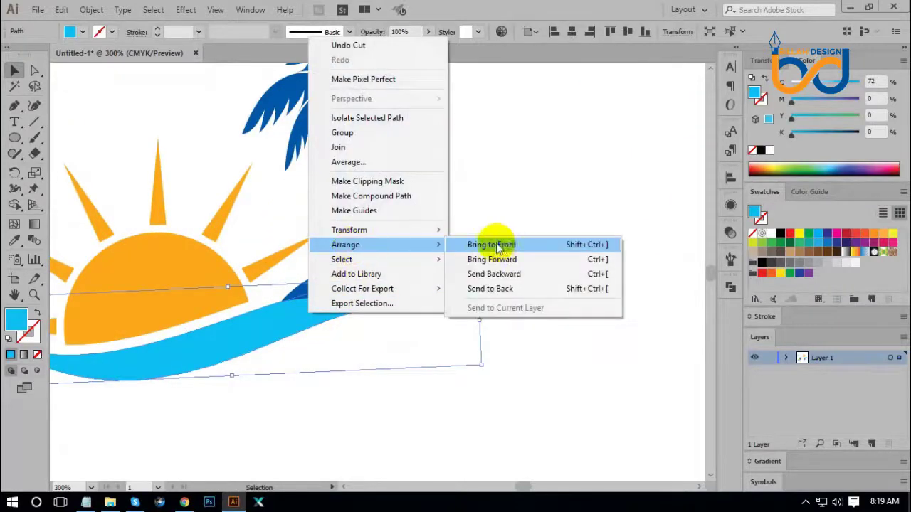
left_click(496, 246)
left_click(474, 349)
left_click_drag(474, 349, 527, 310)
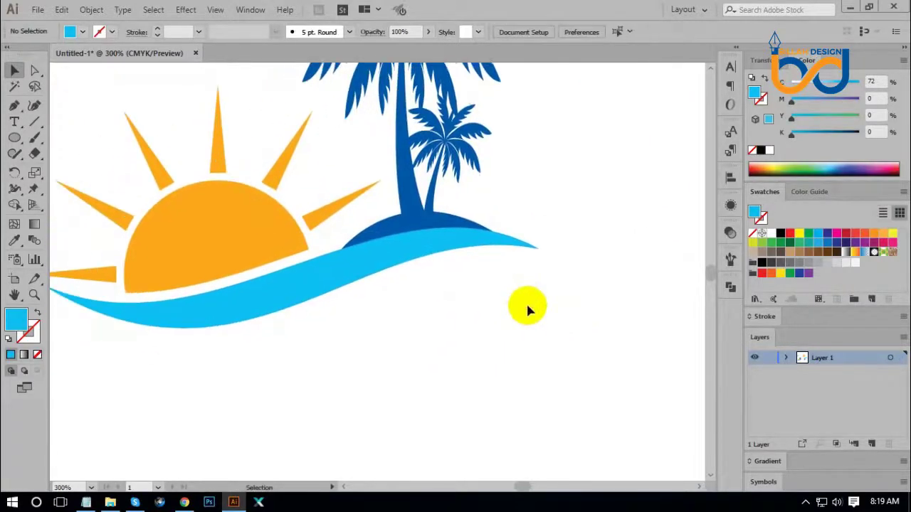
left_click(427, 231)
left_click(482, 311)
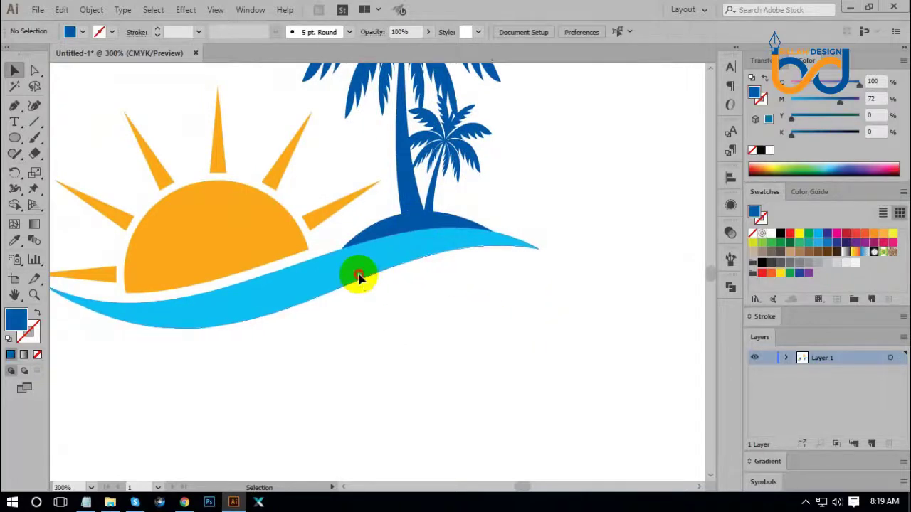
Offset the logo wave's path by 5 pt with miter joins and fill the offset shape white.
left_click(359, 277)
left_click(91, 9)
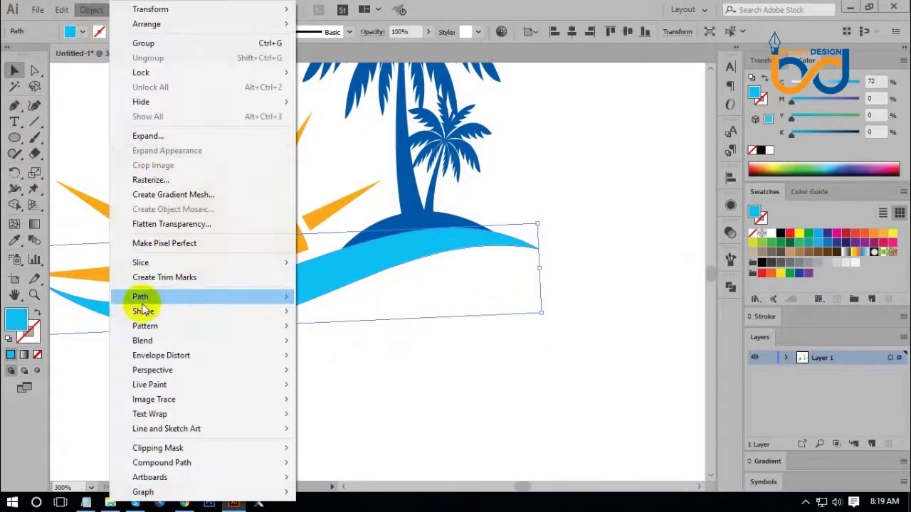
mouse_move(141, 302)
left_click(324, 346)
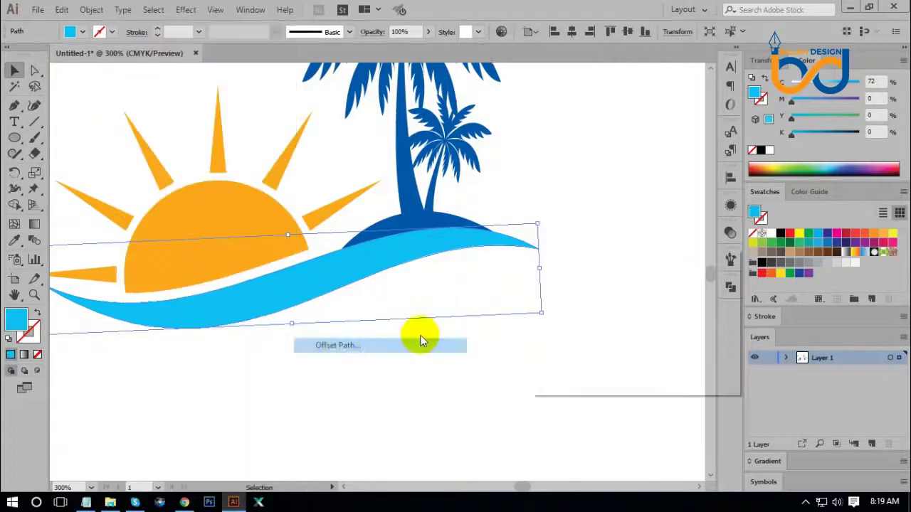
left_click(550, 362)
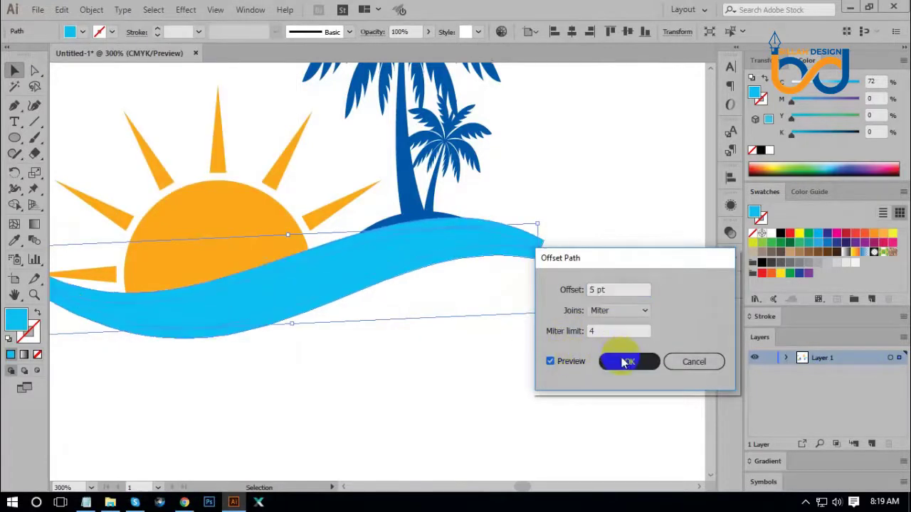
left_click(624, 363)
left_click(771, 233)
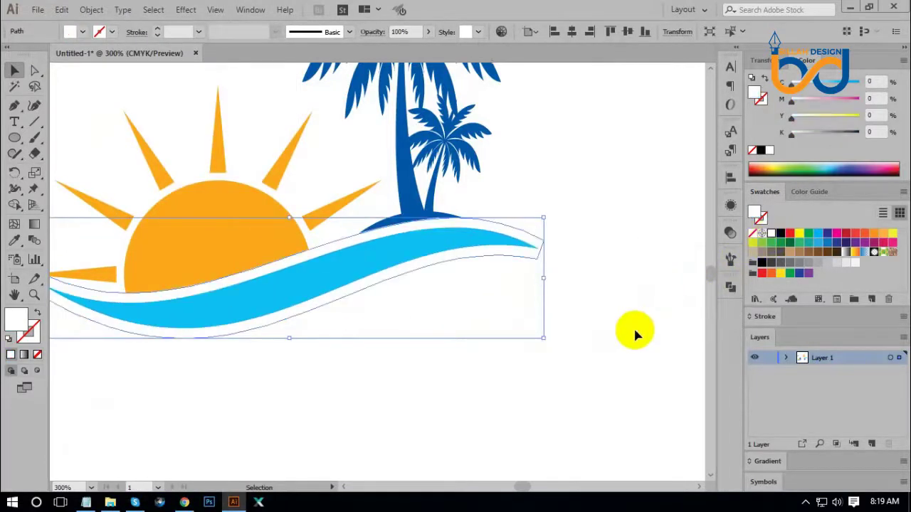
left_click(617, 339)
Examine the white gap between the wave and the mound in the full layout and closer up.
key("ctrl+minus")
key("ctrl+minus")
key("ctrl+minus")
key("ctrl+minus")
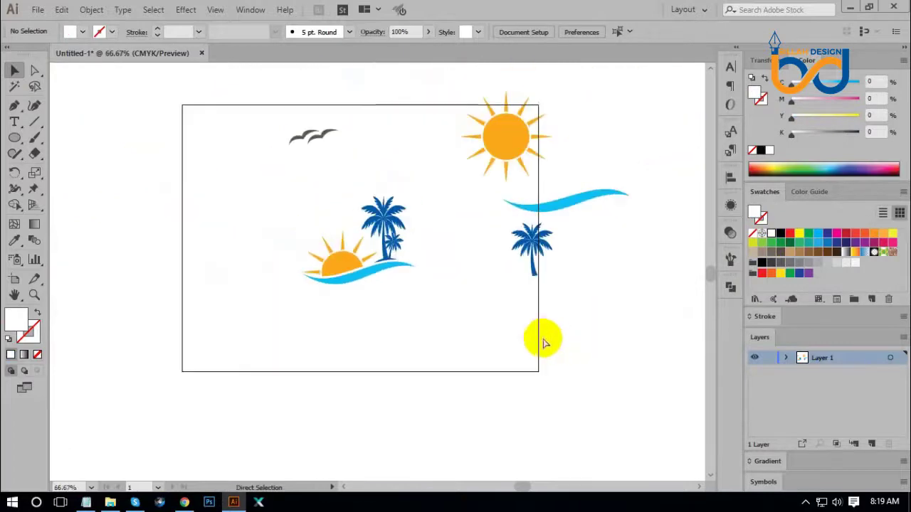
key("ctrl+minus")
key("ctrl+plus")
key("ctrl+plus")
key("ctrl+plus")
key("ctrl+plus")
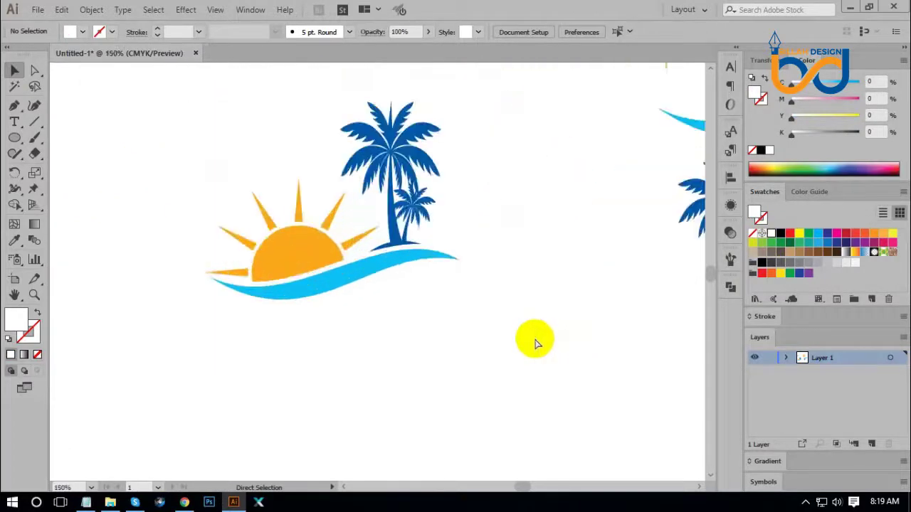
Select both logo palms and the mound, and nudge them slightly upward above the wave.
key("ctrl+plus")
key("ctrl+plus")
scroll(498, 270, "up", 2)
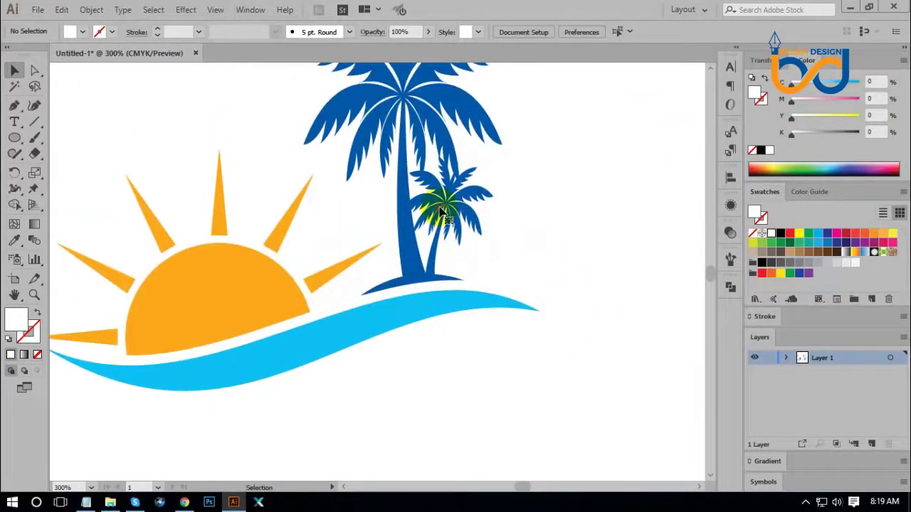
left_click(415, 201)
left_click(400, 178, "shift")
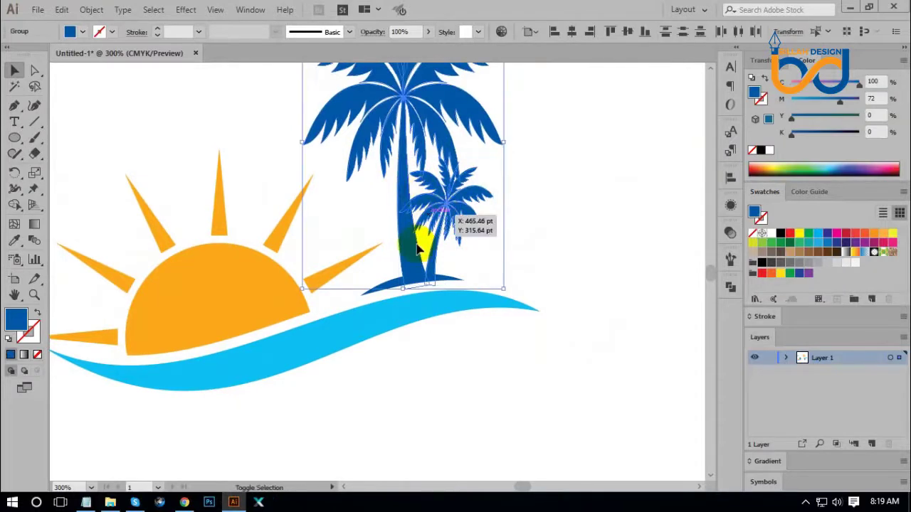
left_click(400, 294, "shift")
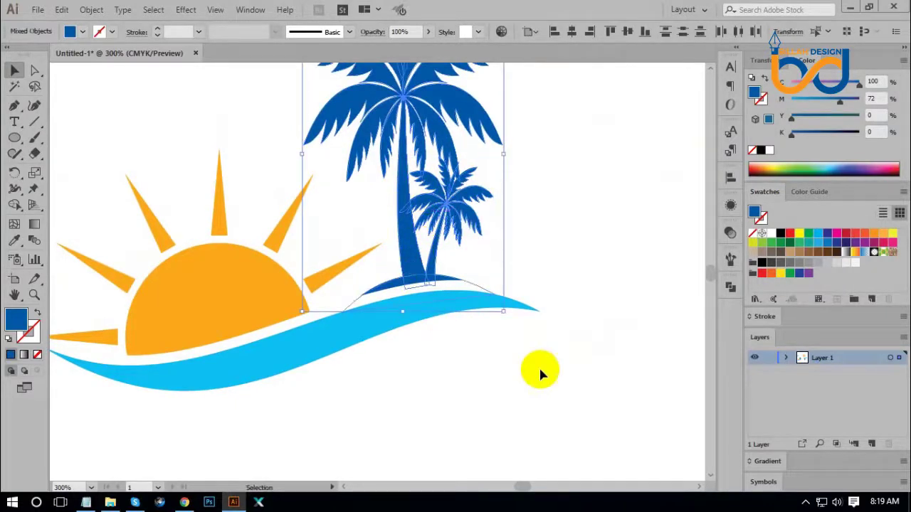
left_click(549, 389)
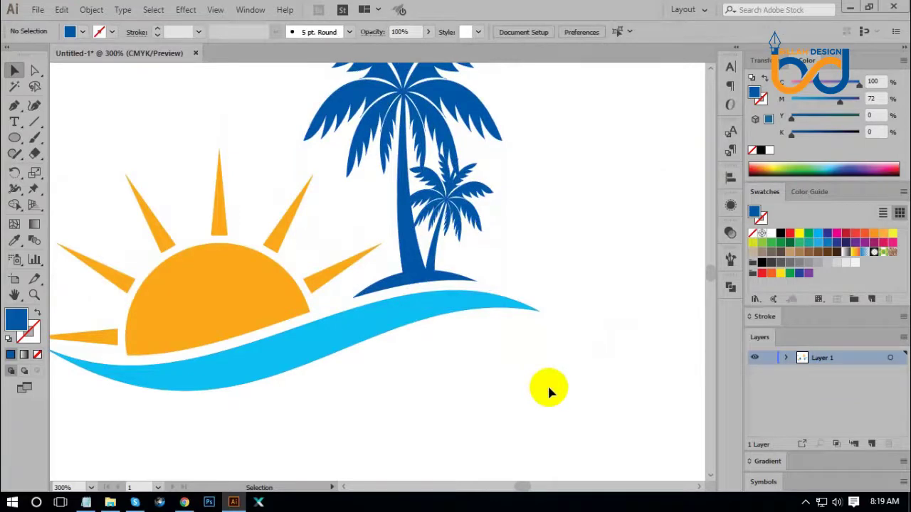
key("ctrl+minus")
key("ctrl+minus")
key("ctrl+minus")
key("ctrl+minus")
key("ctrl+minus")
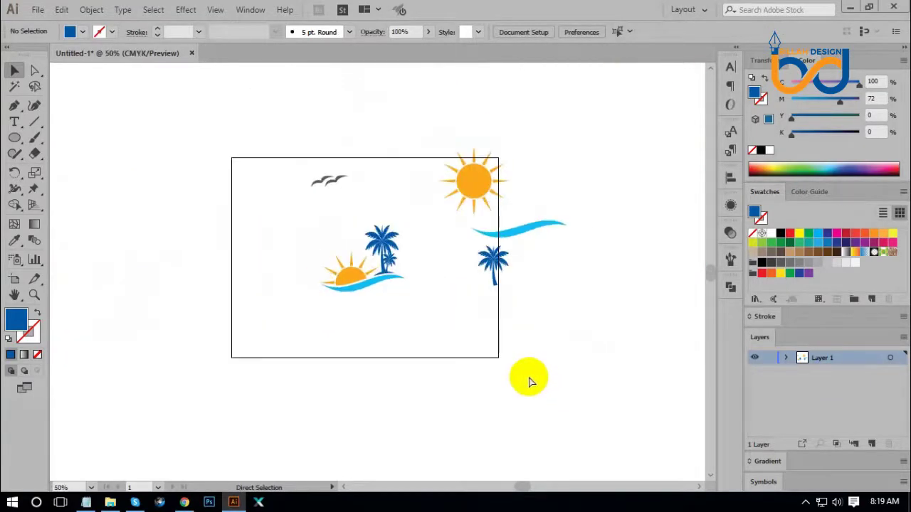
Subtract the white offset wave shape from the dark blue mound with Pathfinder Minus Front.
key("ctrl+plus")
key("ctrl+plus")
key("ctrl+plus")
key("ctrl+plus")
key("ctrl+plus")
key("ctrl+plus")
left_click_drag(542, 400, 468, 403)
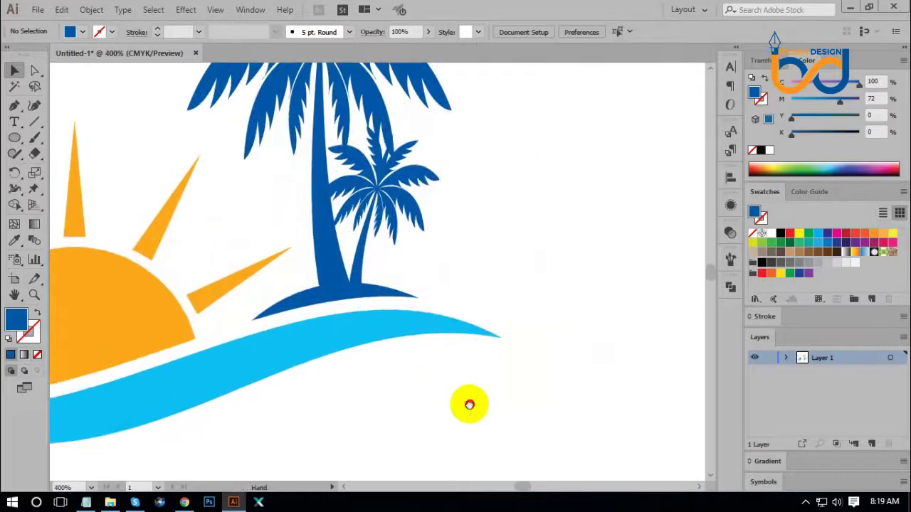
left_click(327, 306)
left_click_drag(327, 306, 299, 305)
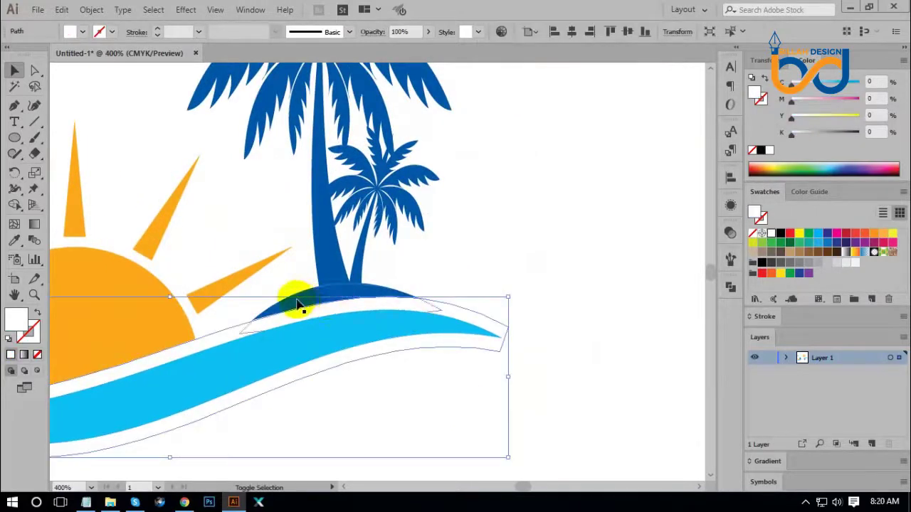
left_click(297, 308, "shift")
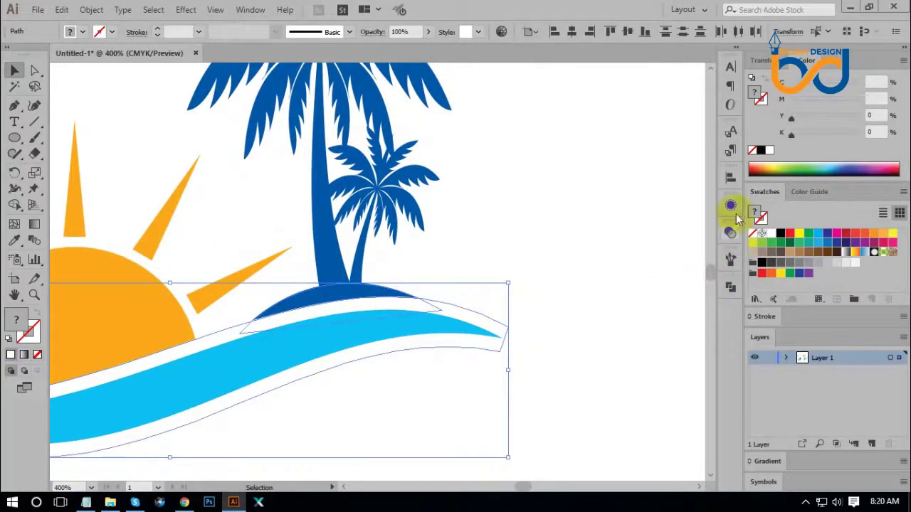
left_click(730, 285)
left_click(599, 315)
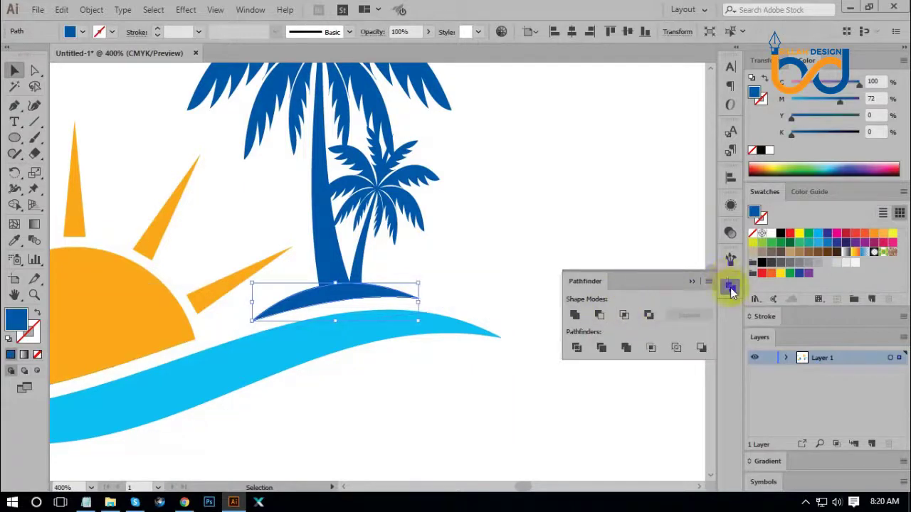
left_click(731, 288)
left_click(567, 331)
Examine how the palms and trimmed mound sit above the wave, closer up and in the wider layout.
scroll(562, 299, "left", 2)
left_click_drag(472, 255, 387, 290)
key("a")
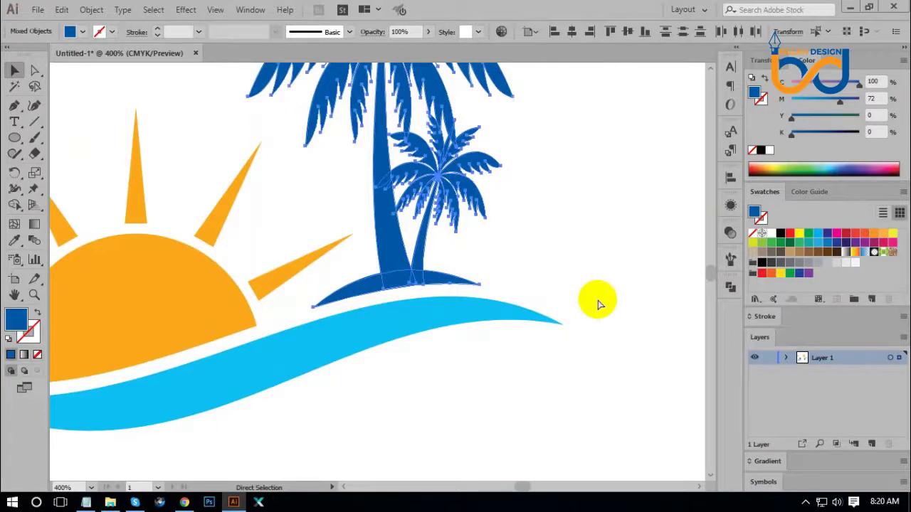
left_click(594, 390)
key("ctrl+minus")
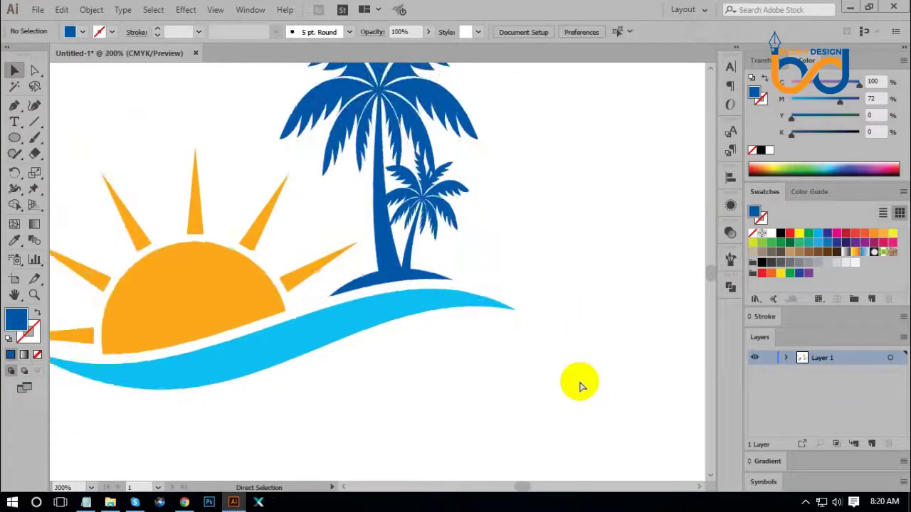
key("ctrl+minus")
key("ctrl+minus")
left_click_drag(443, 341, 486, 336)
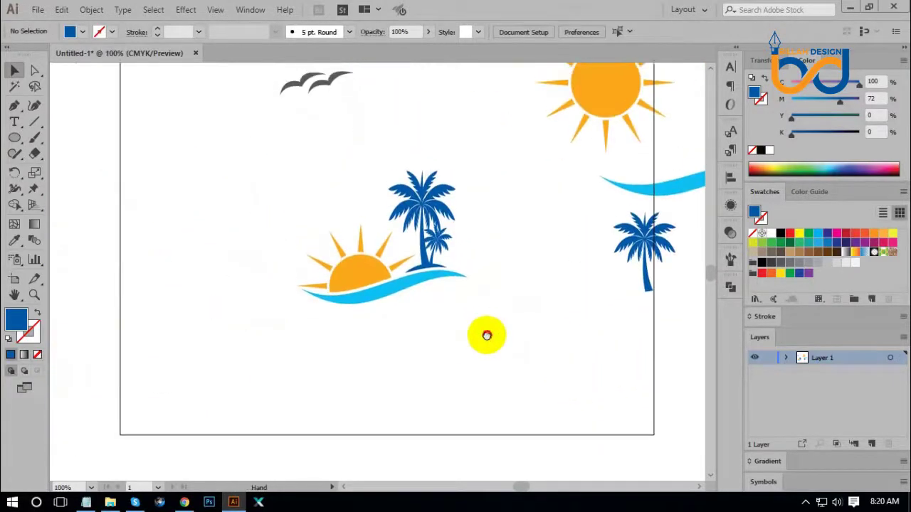
Select the logo's sun, wave, palms and mound together and move them slightly up the artboard.
left_click_drag(266, 193, 470, 299)
left_click_drag(427, 279, 475, 320)
left_click(477, 305)
Move the gray birds above and to the right of the palms, and place a copy of them beneath the wave.
left_click(334, 83)
left_click(324, 106)
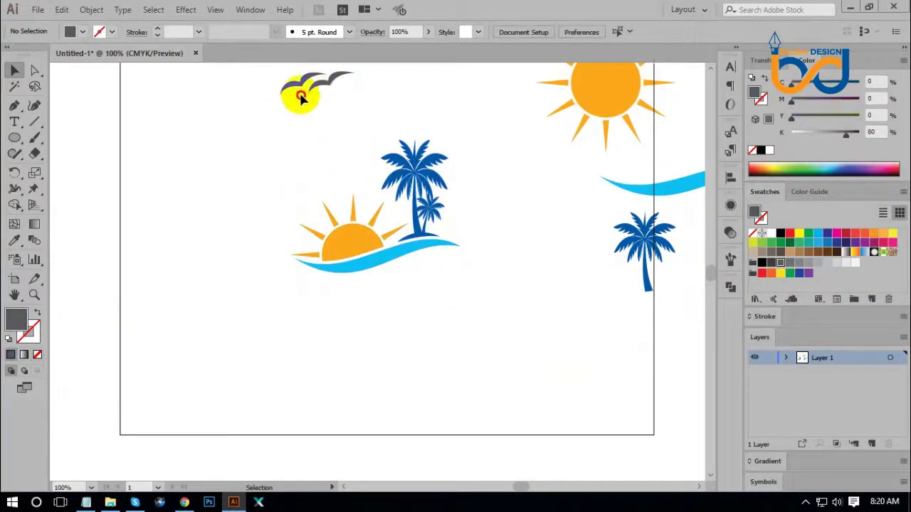
left_click(317, 85)
left_click_drag(317, 85, 475, 75)
left_click(390, 332)
left_click_drag(413, 284, 329, 321)
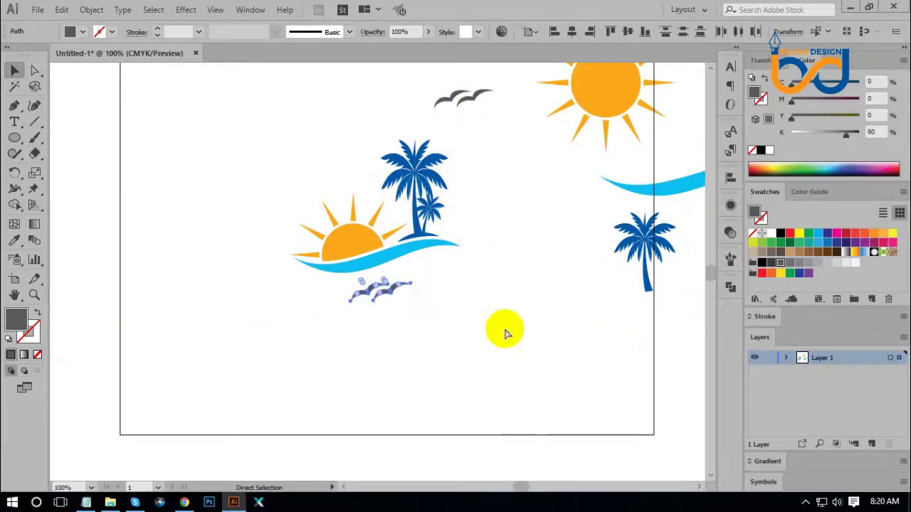
Scale down the copied birds and place them above the sun, beside the large palm's fronds.
key("v")
left_click_drag(410, 293, 365, 178)
left_click(446, 349)
left_click(489, 348)
Shift the small birds slightly to the right, closer to the large palm.
key("ctrl+minus")
key("ctrl+minus")
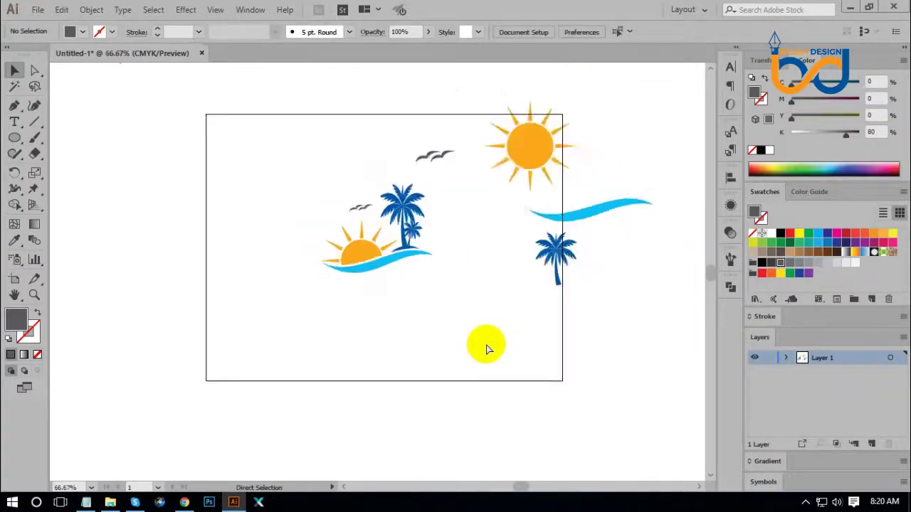
key("ctrl+plus")
key("ctrl+plus")
left_click_drag(473, 250, 482, 291)
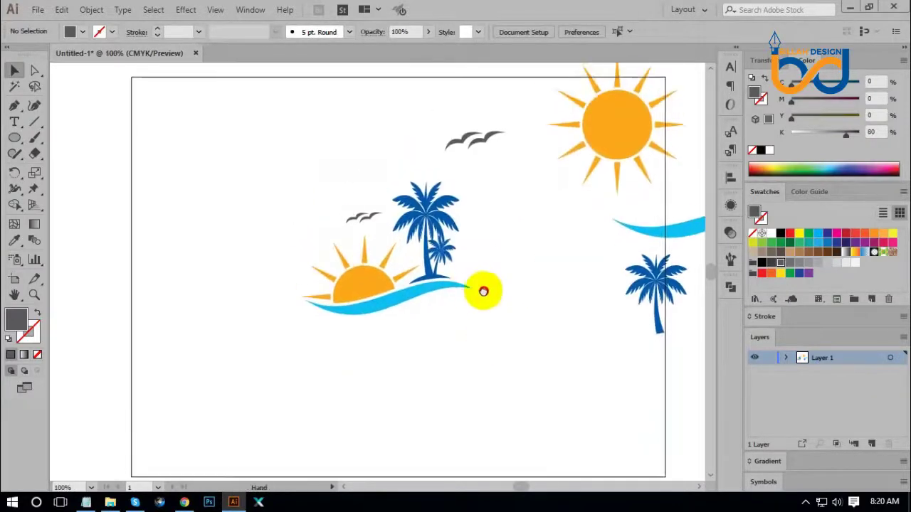
left_click_drag(376, 223, 373, 222)
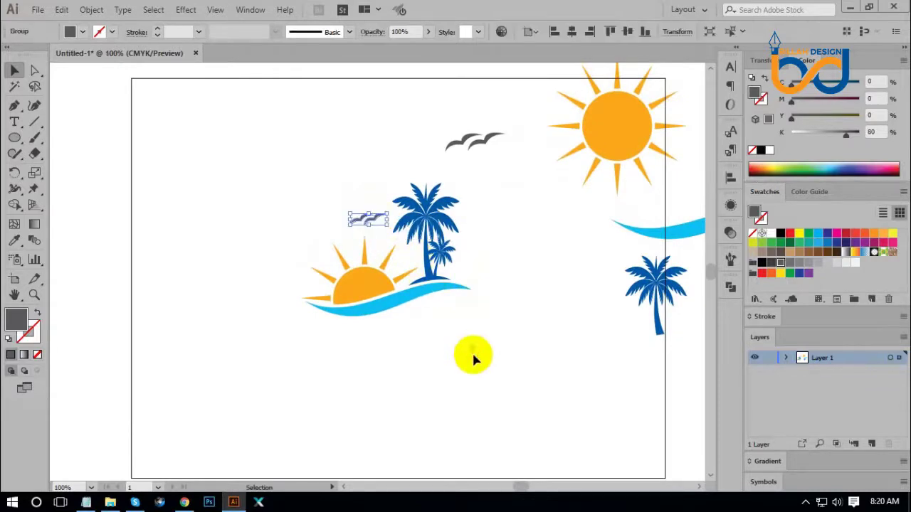
left_click(472, 356)
left_click_drag(472, 356, 468, 341)
Recolor the small birds with the wave's light blue using the Eyedropper.
left_click(363, 208)
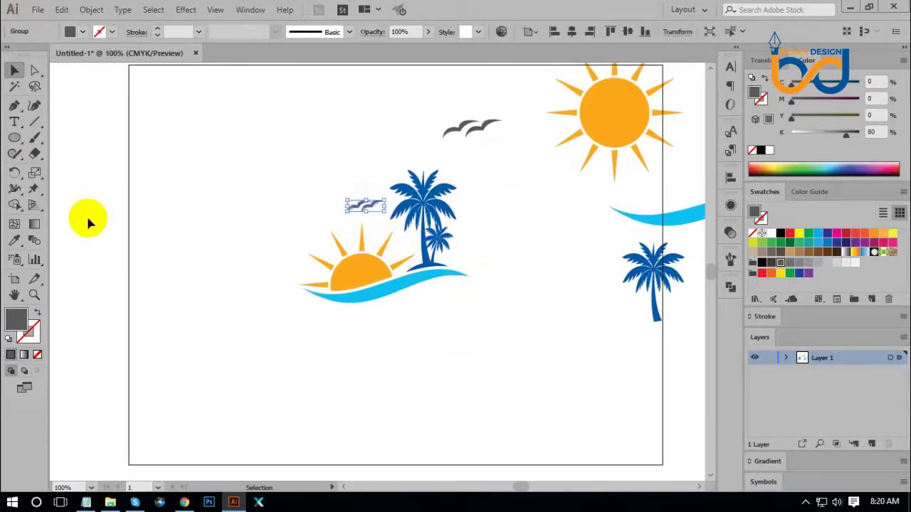
left_click(16, 242)
left_click(372, 292)
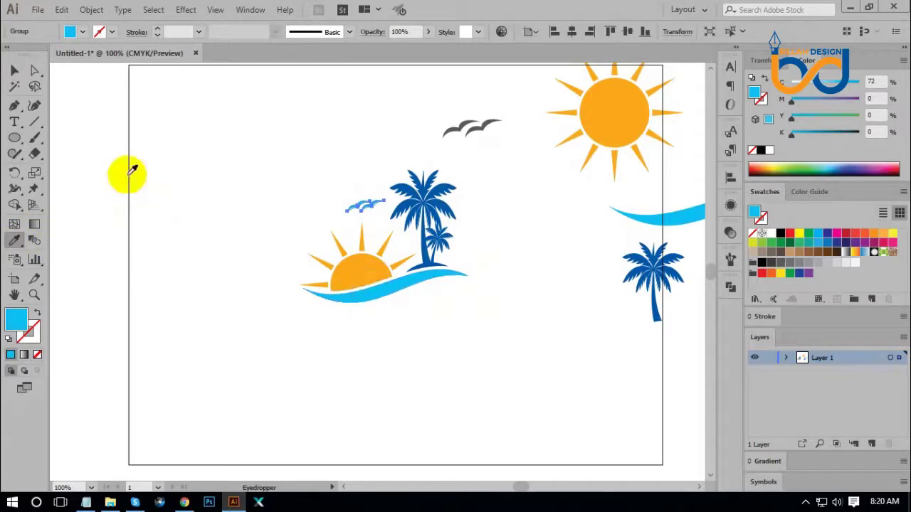
left_click(15, 71)
left_click(300, 299)
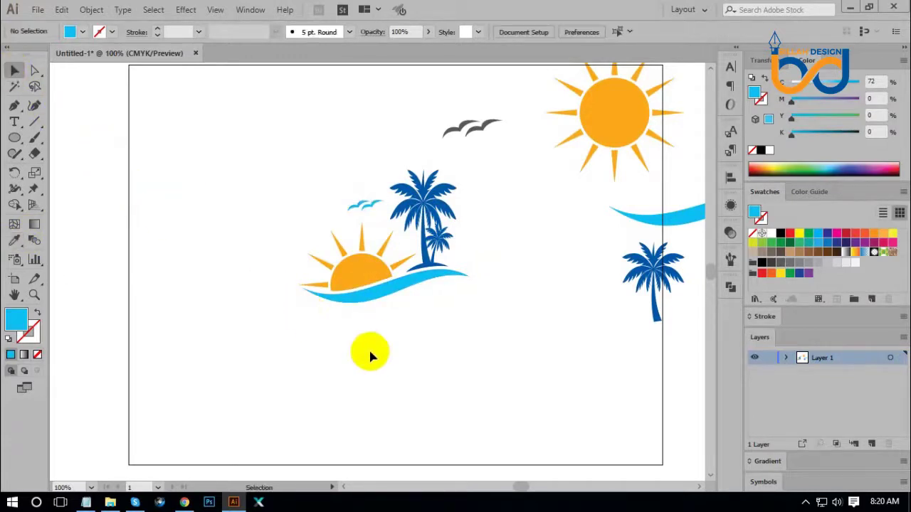
left_click(368, 208)
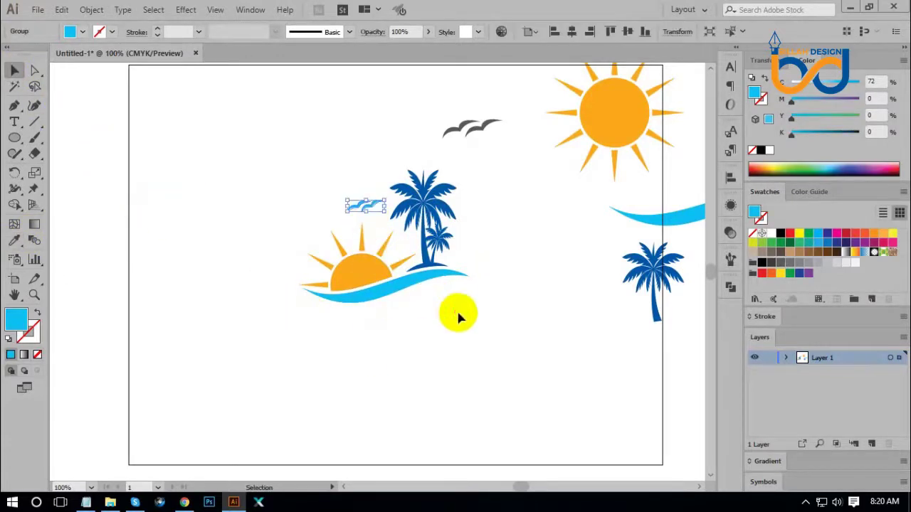
left_click(457, 309)
Group the logo's sun, wave, palms, mound and small birds, and scale the group down.
key("ctrl+minus")
key("ctrl+minus")
key("ctrl+minus")
key("ctrl+plus")
key("ctrl+plus")
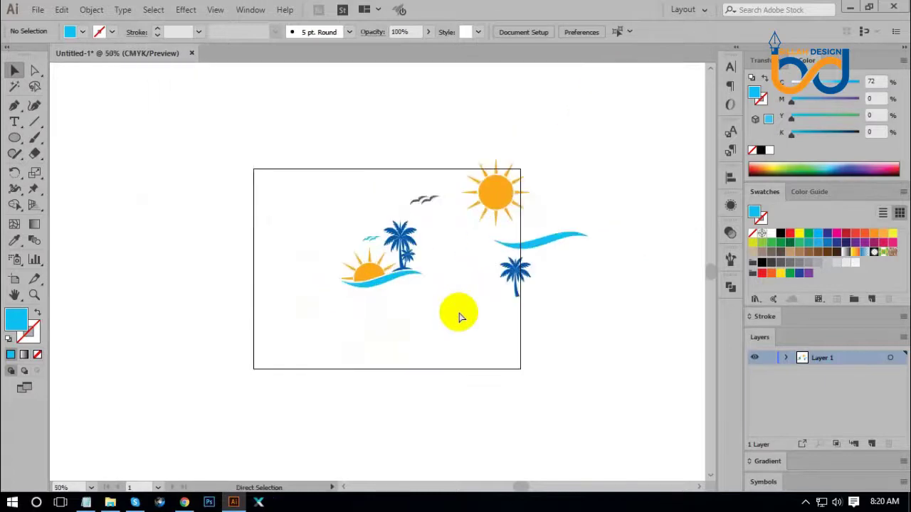
left_click_drag(302, 343, 442, 212)
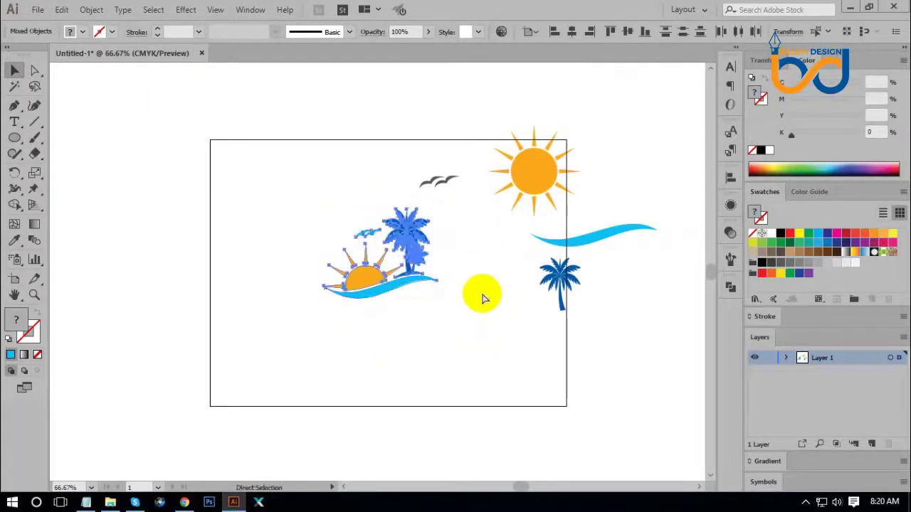
key("ctrl+g")
left_click_drag(435, 211, 431, 254)
left_click(474, 318)
left_click_drag(474, 317, 480, 286)
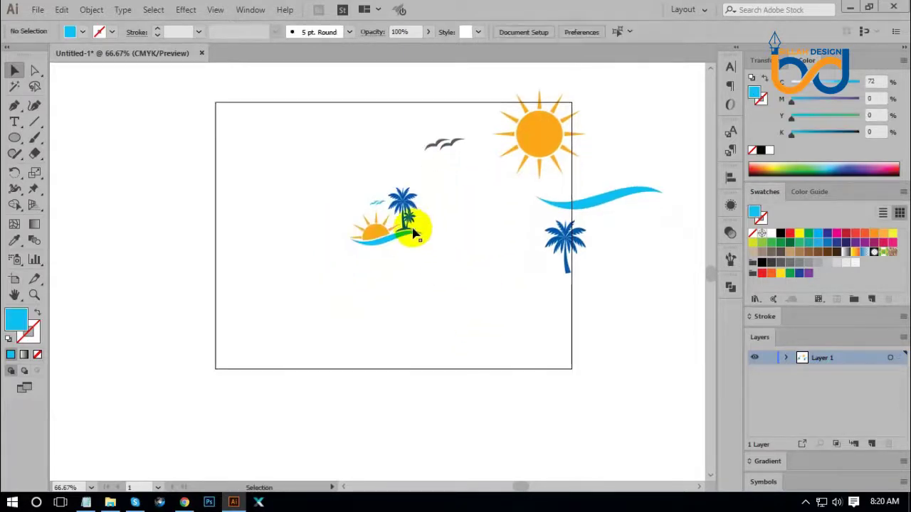
Enlarge the grouped logo proportionally toward the lower right of the artboard.
left_click_drag(417, 228, 483, 324)
left_click(484, 326)
key("ctrl+equal")
key("ctrl+equal")
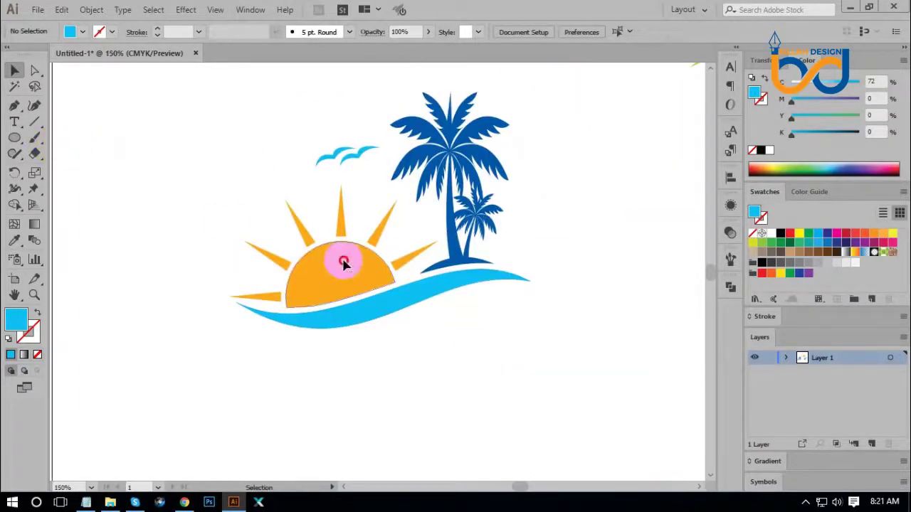
Draw a light blue ellipse covering the right part of the logo sun's half disc.
right_click(344, 260)
left_click(474, 383)
left_click(54, 167)
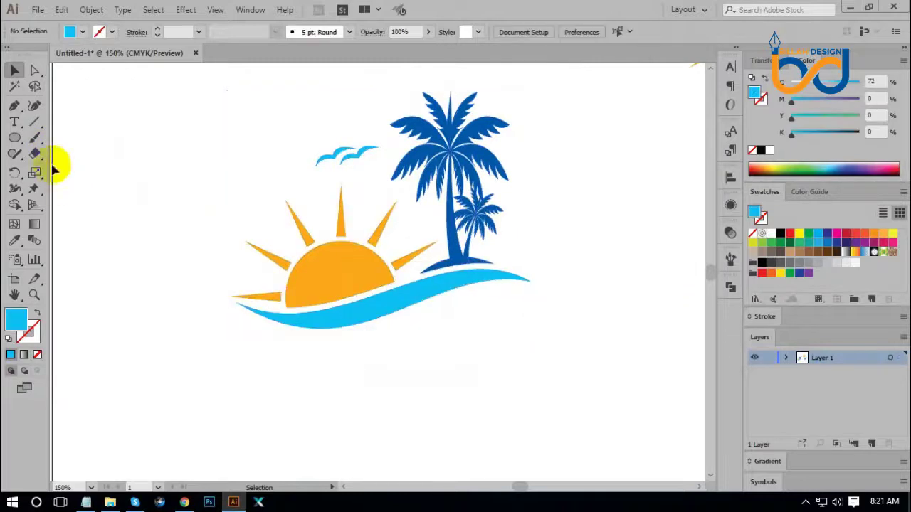
left_click(14, 138)
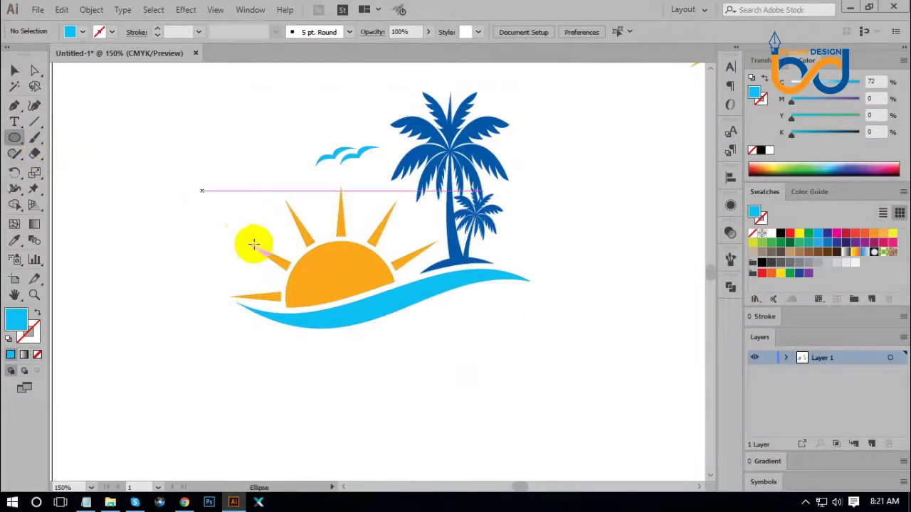
mouse_move(252, 244)
left_mouse_down()
mouse_move(223, 207)
mouse_move(330, 320)
mouse_move(331, 339)
mouse_move(351, 313)
mouse_move(435, 307)
mouse_move(425, 289)
mouse_move(434, 287)
mouse_move(419, 276)
mouse_move(434, 292)
mouse_move(452, 285)
mouse_move(452, 294)
left_mouse_up()
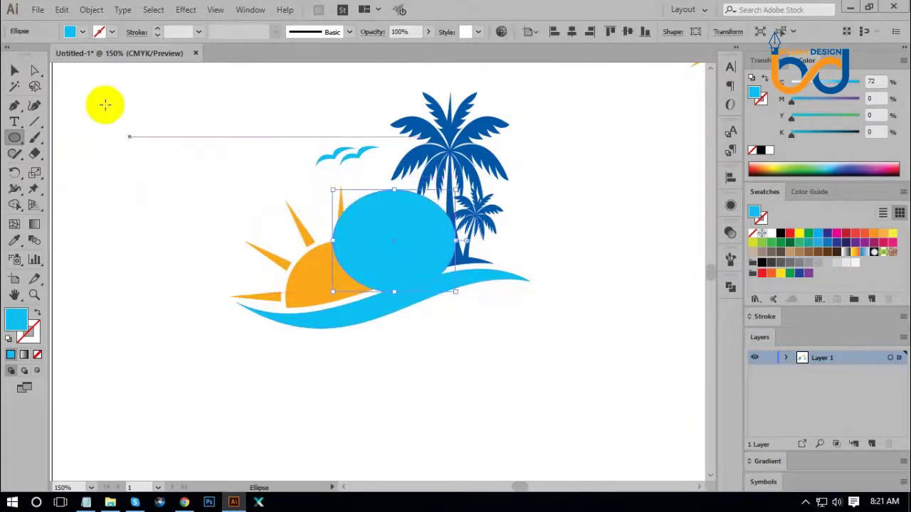
Use Shape Builder on the ellipse and half sun to keep only the ellipse's overlap with the disc.
left_click(34, 70)
left_click(325, 275)
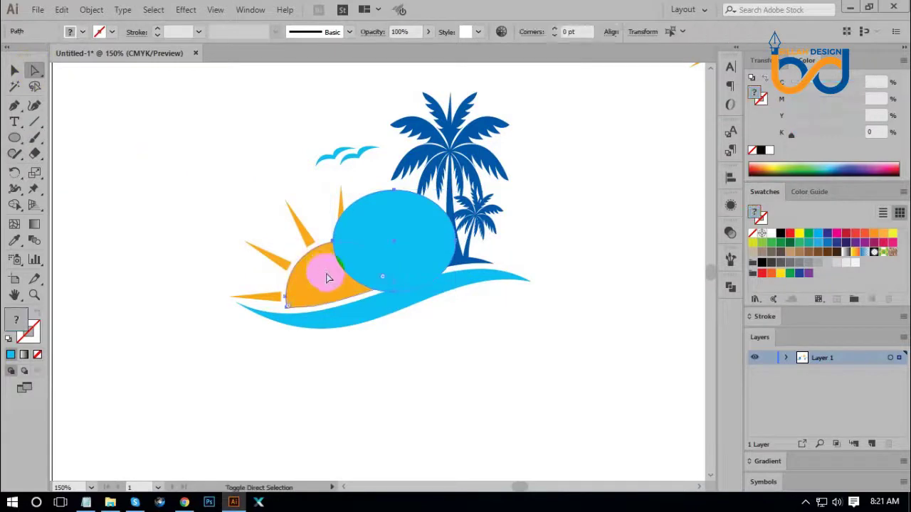
left_click(306, 266)
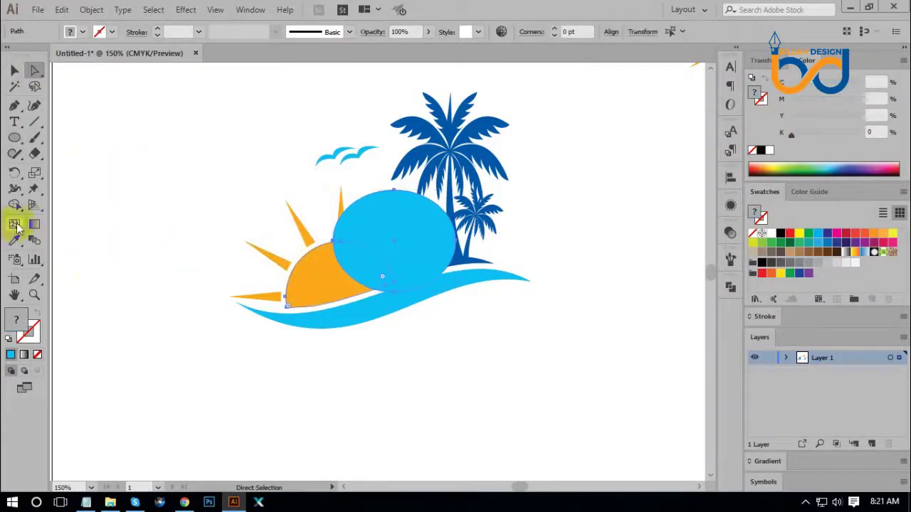
left_click(14, 205)
mouse_move(248, 301)
left_mouse_down()
mouse_move(372, 311)
mouse_move(407, 273)
mouse_move(410, 240)
mouse_move(398, 231)
left_mouse_up()
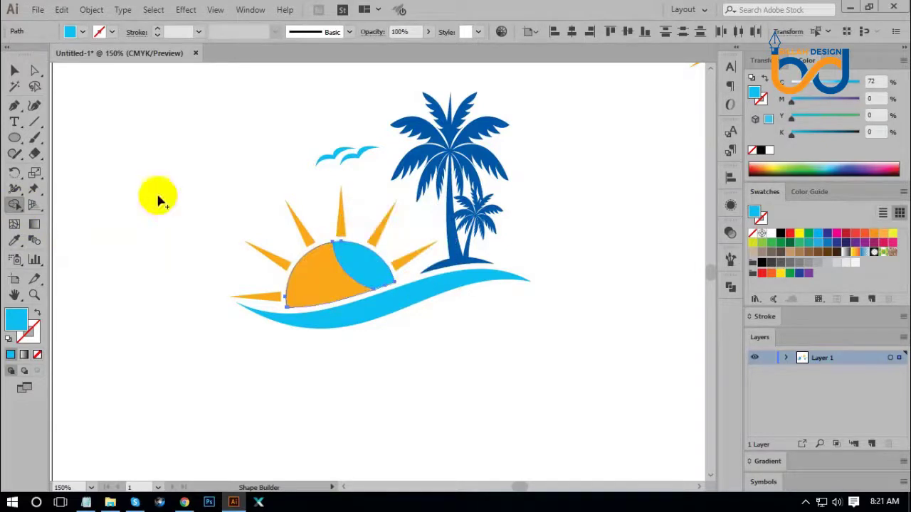
Fill the light blue overlap slice with the sun's orange using the Eyedropper.
left_click(34, 71)
left_click(95, 177)
left_click(372, 272)
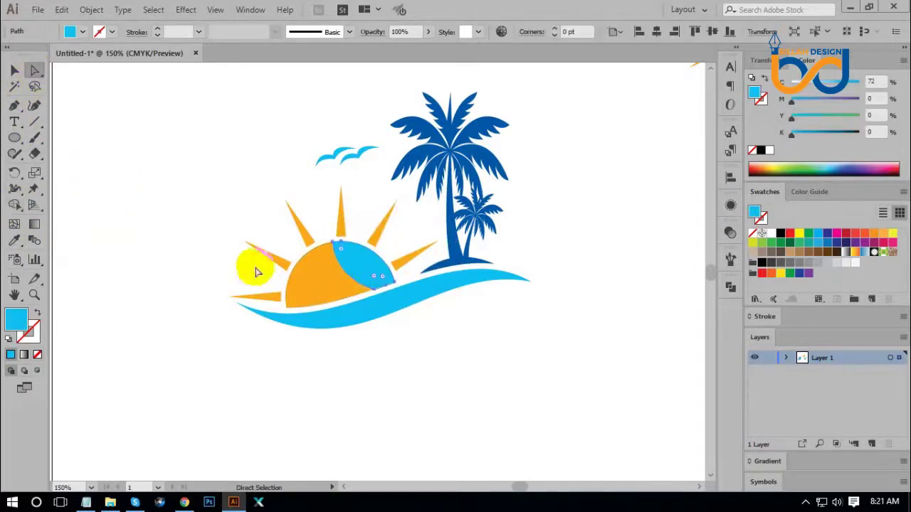
left_click(14, 240)
left_click(296, 278)
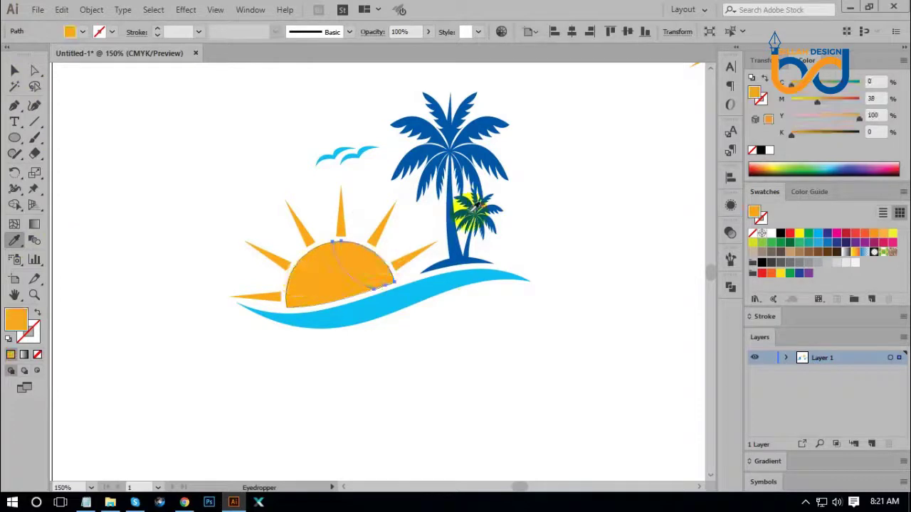
Lighten the sun slice's fill by setting magenta to 25% and yellow to 89%.
left_click(811, 106)
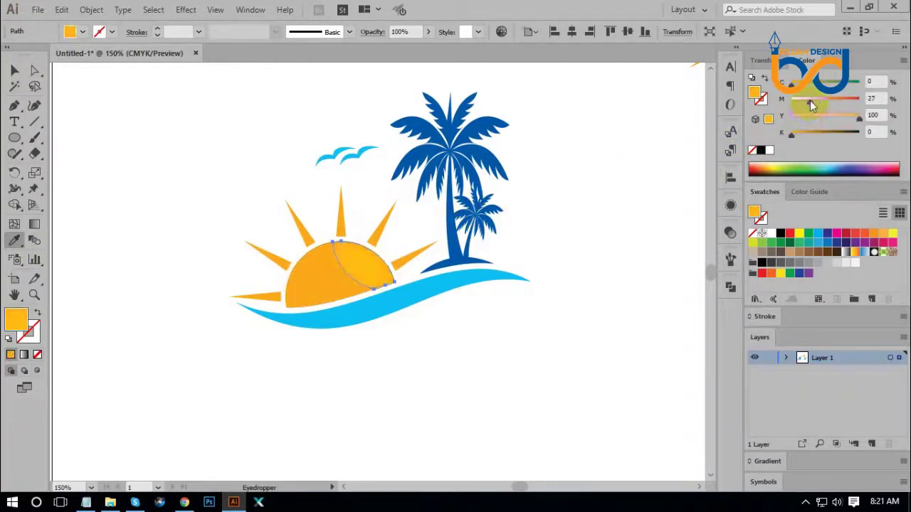
left_click(852, 114)
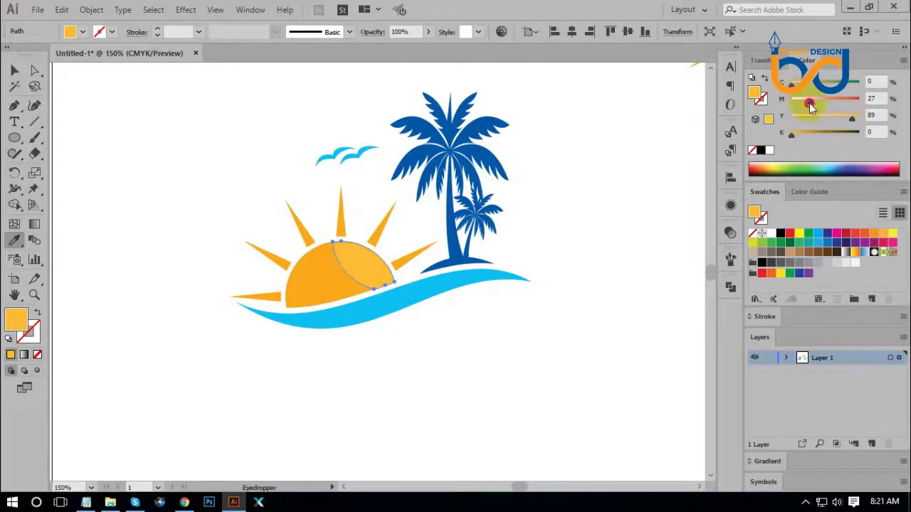
left_click(14, 69)
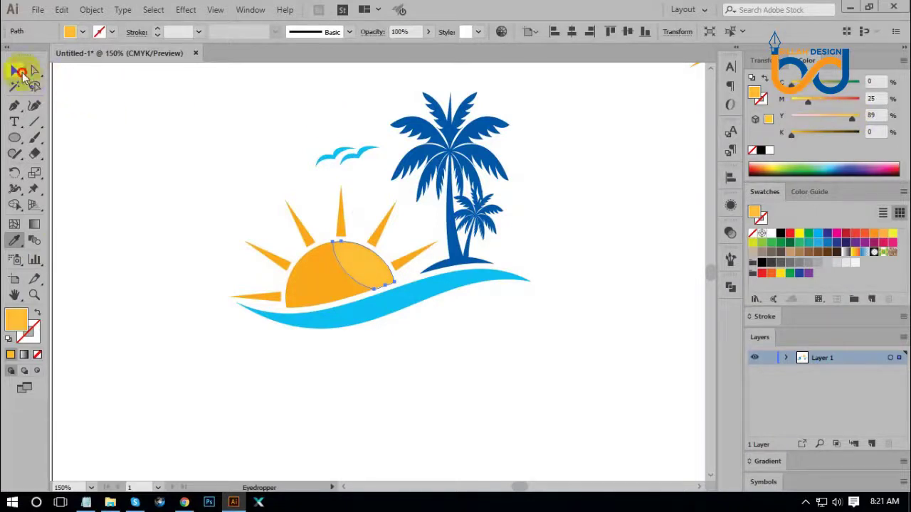
left_click(93, 154)
Examine the complete logo with its two-tone sun, both closer up and in the full layout.
key("ctrl+minus")
key("ctrl+minus")
key("ctrl+minus")
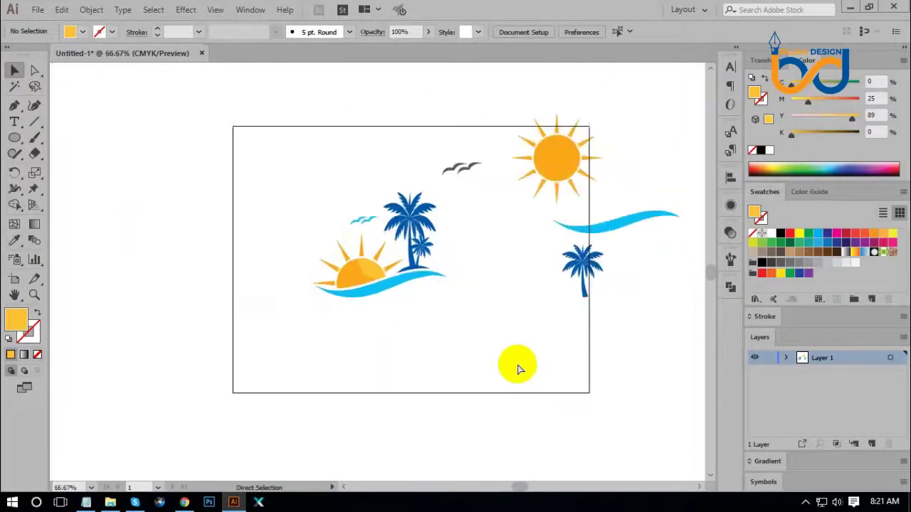
key("ctrl+plus")
key("ctrl+plus")
key("ctrl+plus")
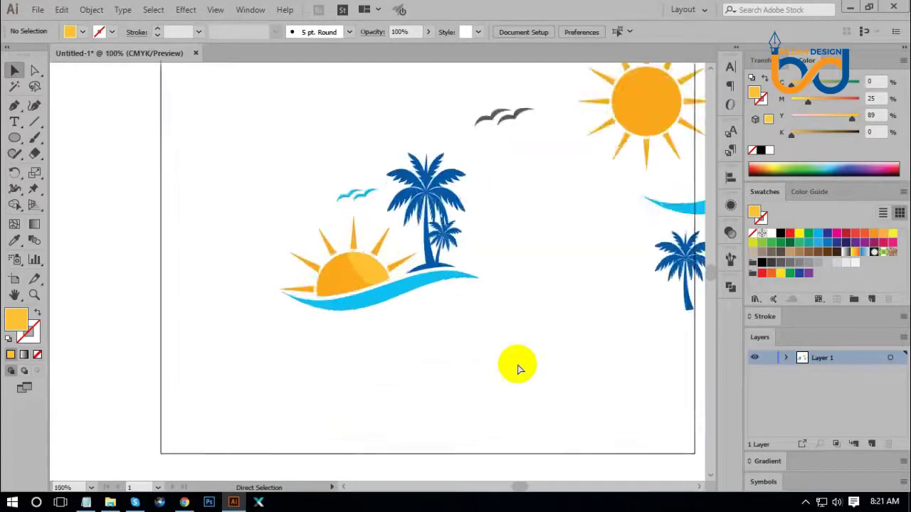
key("ctrl+minus")
key("ctrl+minus")
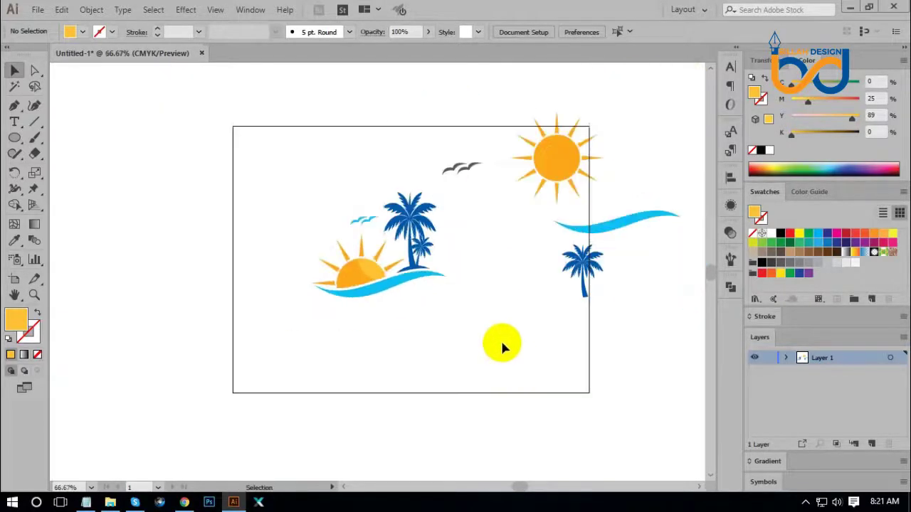
left_click_drag(485, 314, 486, 313)
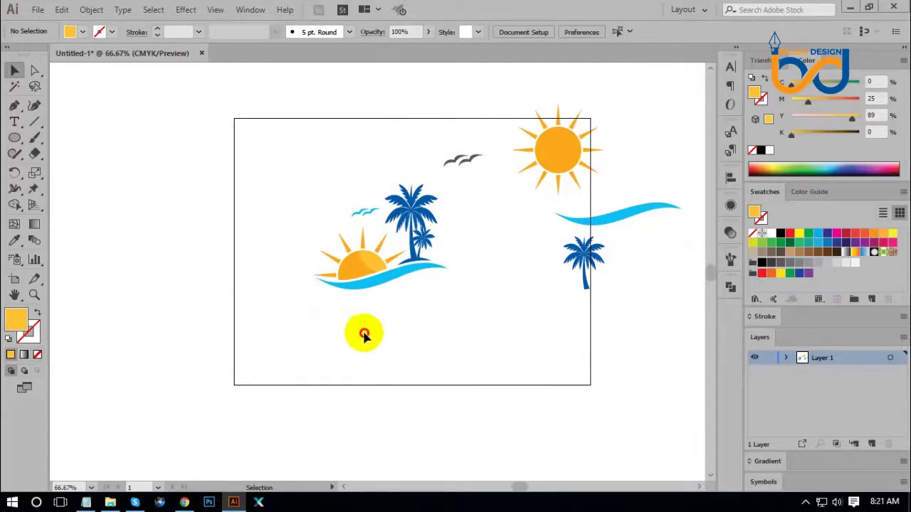
Move the spare grey birds, light blue wave, dark blue palm and full sun off the artboard, clear of the finished logo.
left_click_drag(293, 322, 464, 190)
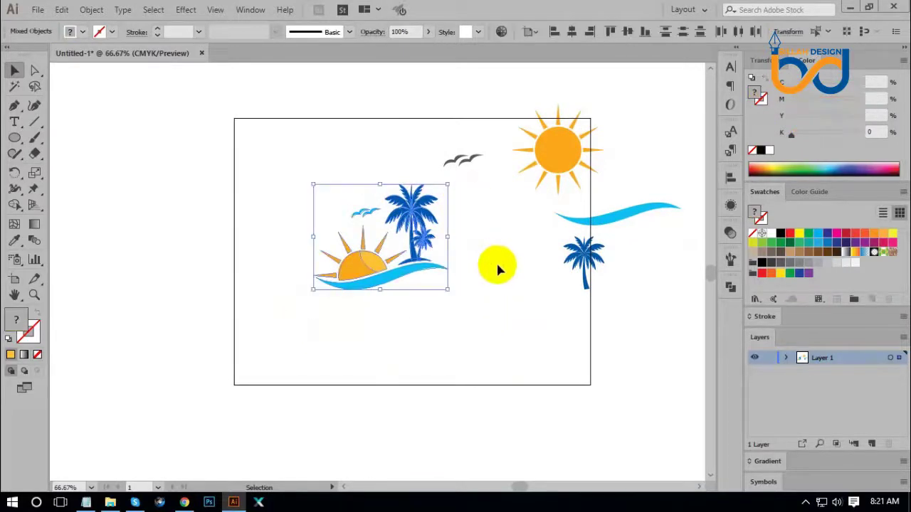
left_click(500, 265)
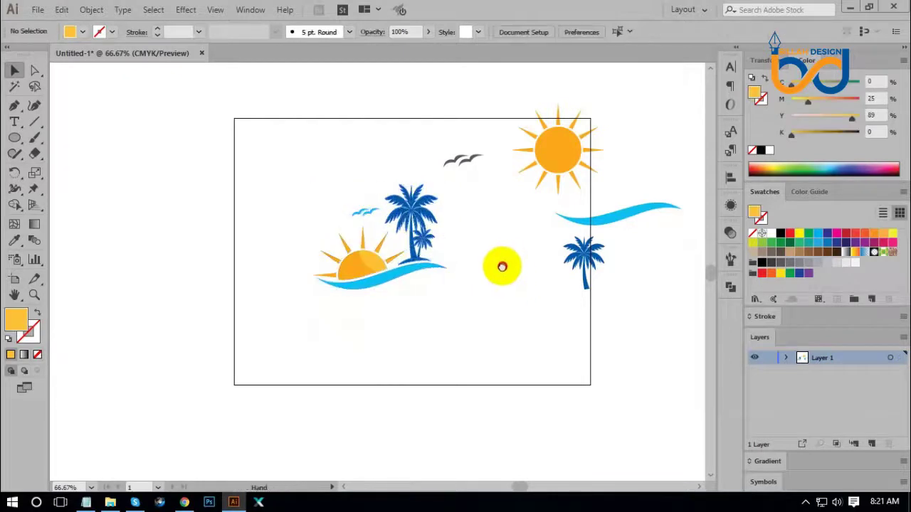
left_click_drag(502, 266, 451, 288)
left_click_drag(403, 161, 625, 170)
left_click_drag(584, 244, 647, 225)
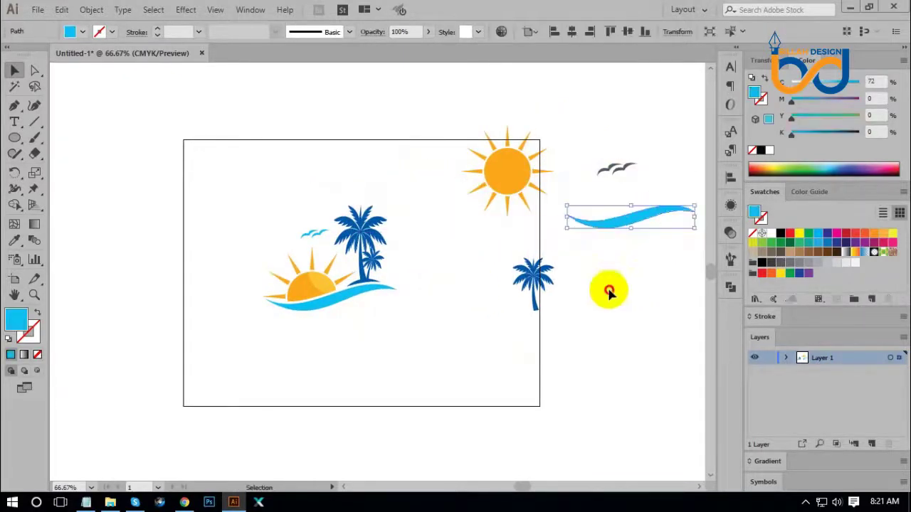
left_click_drag(535, 279, 655, 271)
left_click_drag(515, 187, 606, 121)
Enlarge the complete beach logo proportionally and place it nearer the middle of the artboard.
left_click(433, 319)
left_click_drag(402, 317, 506, 306)
left_click(533, 291)
Delete the spare sun, grey birds, wave and single palm beside the artboard.
left_click_drag(532, 271, 436, 304)
left_click_drag(432, 90, 596, 328)
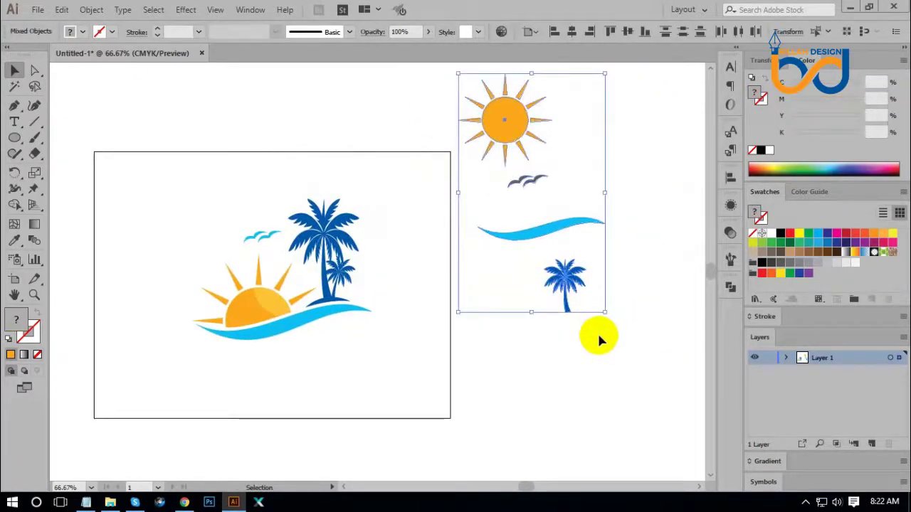
key("Delete")
Enlarge the logo slightly more and shift it a little left to centre it horizontally on the artboard.
scroll(453, 327, "left", 2)
scroll(454, 328, "down", 1)
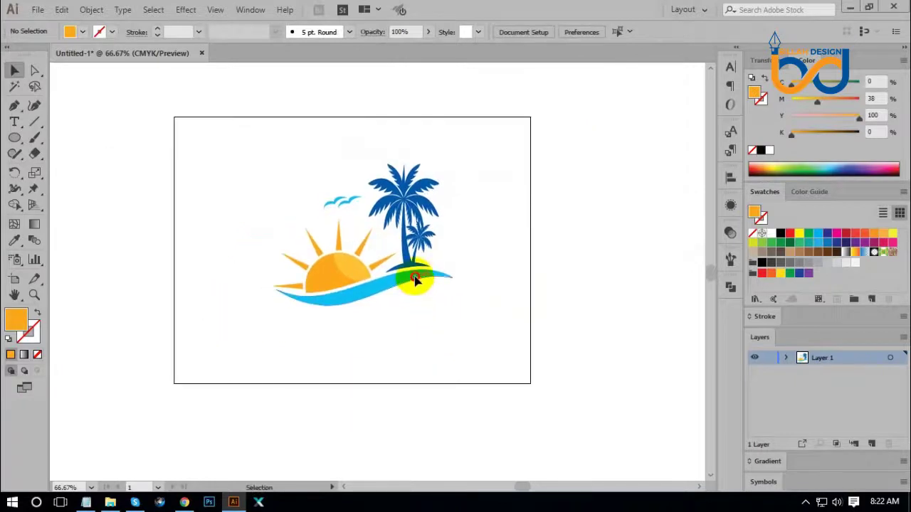
left_click(416, 279)
left_click_drag(451, 304, 499, 317)
left_click(451, 326)
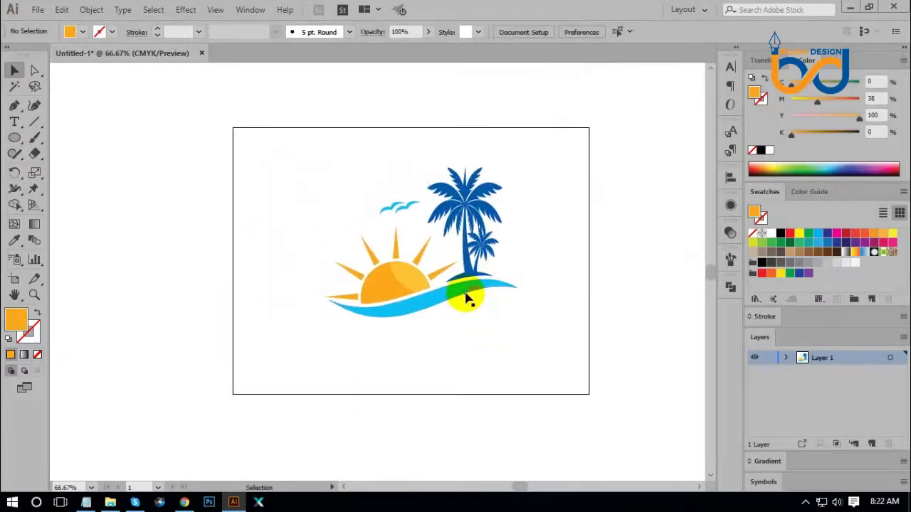
left_click_drag(467, 291, 458, 290)
left_click(530, 345)
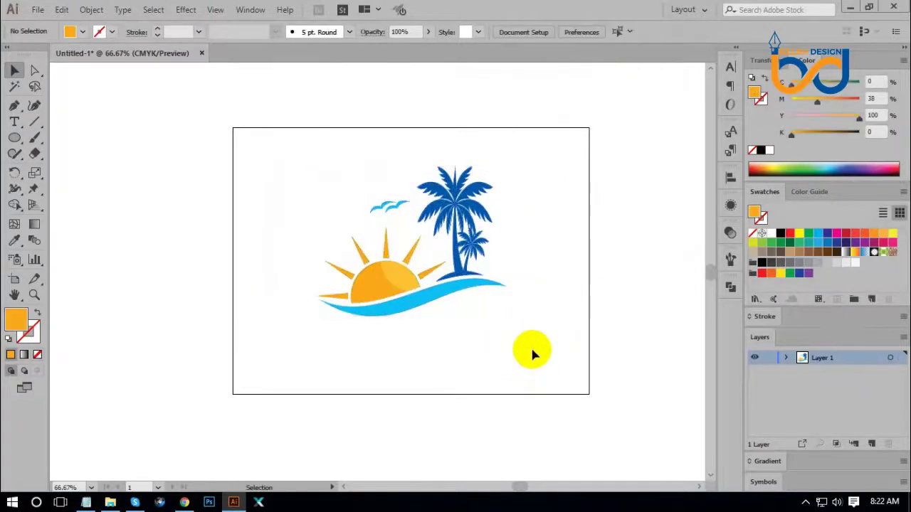